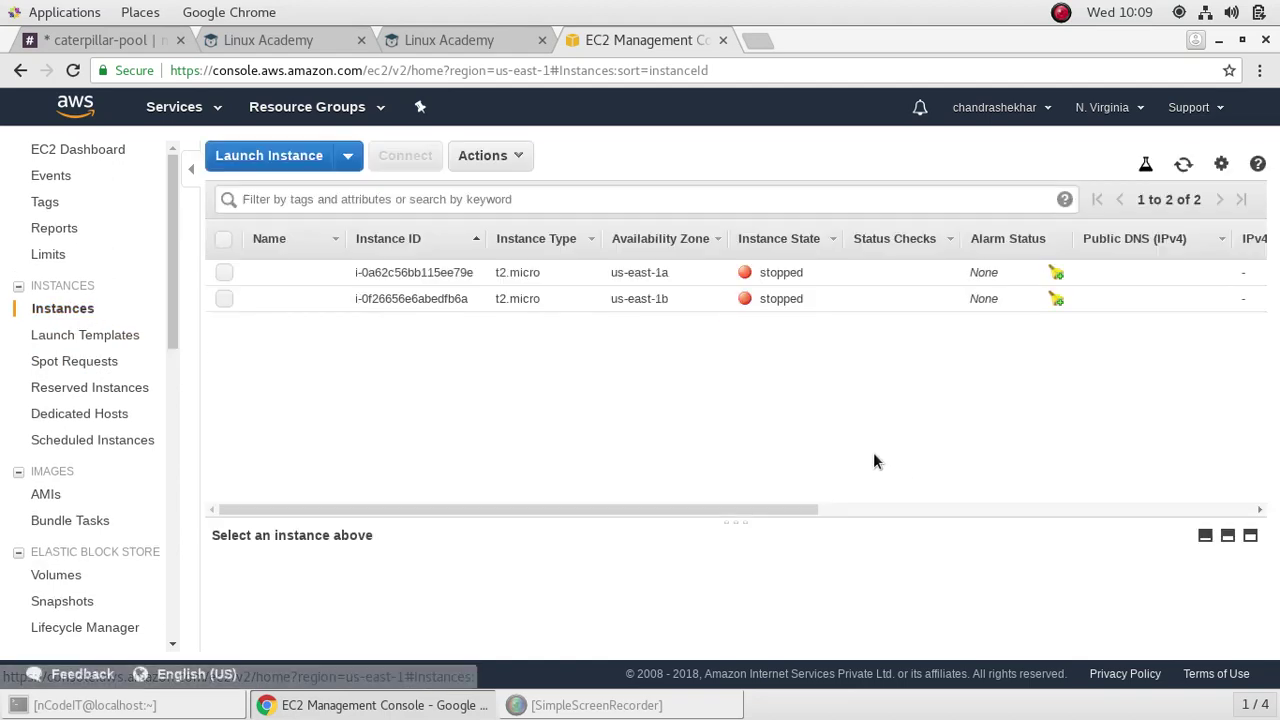
- Start the stopped t2.micro instance in the us-east-1a availability zone and confirm the start
right_click(708, 276)
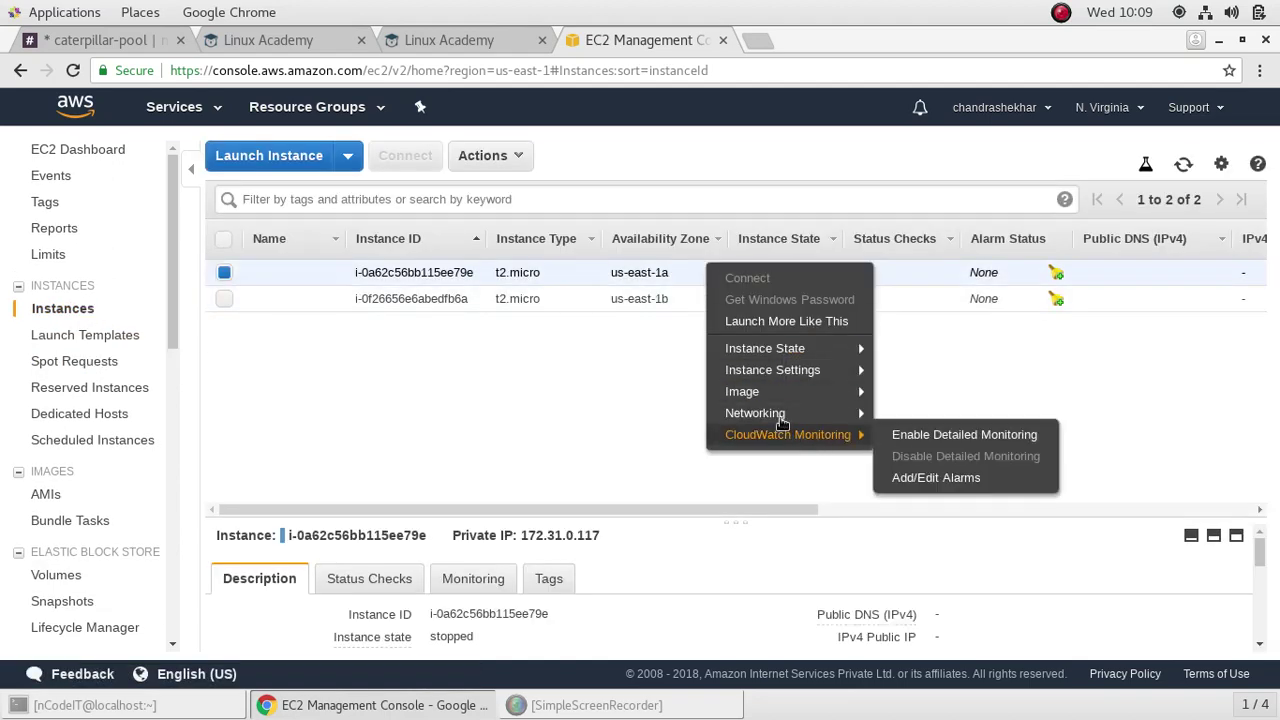
left_click(597, 406)
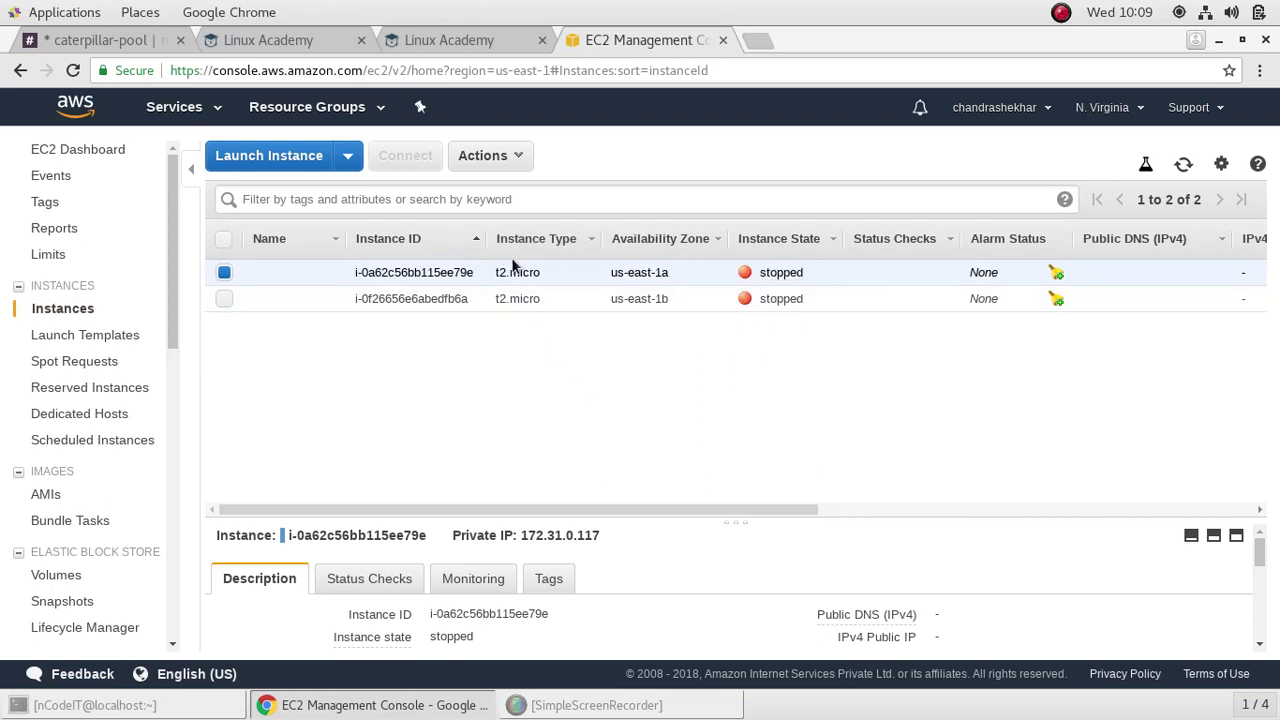
right_click(526, 272)
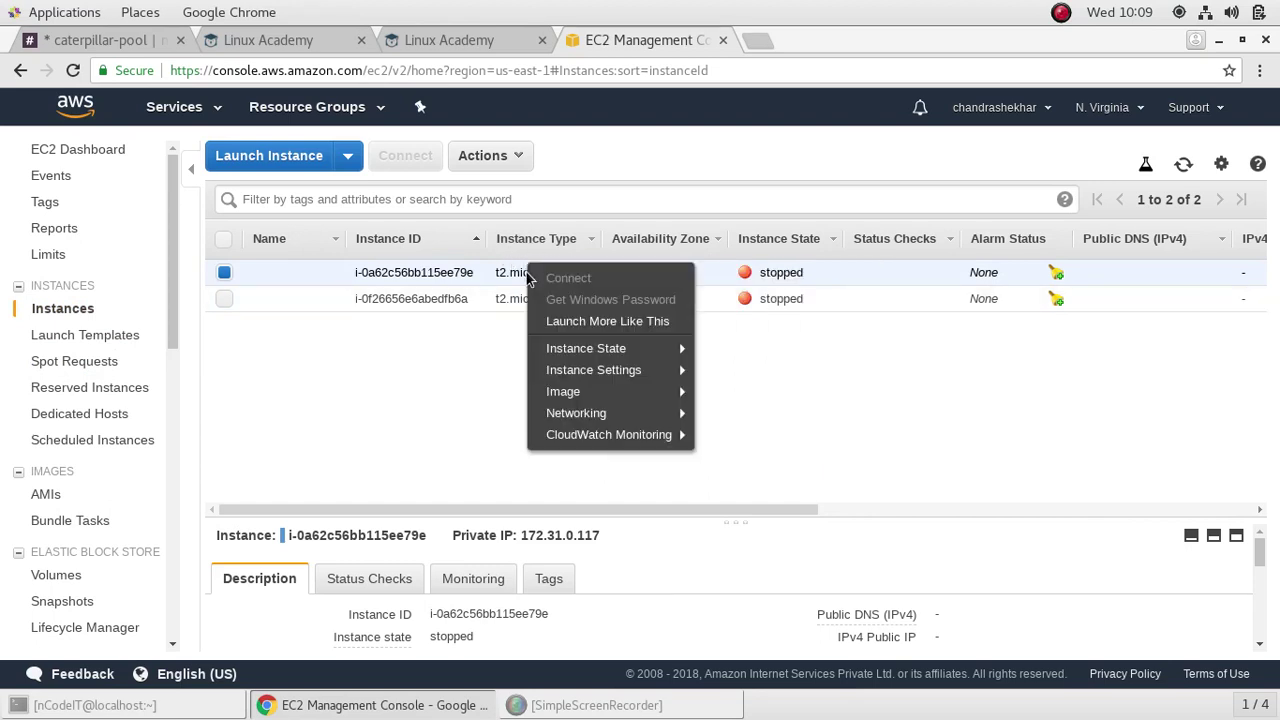
mouse_move(681, 352)
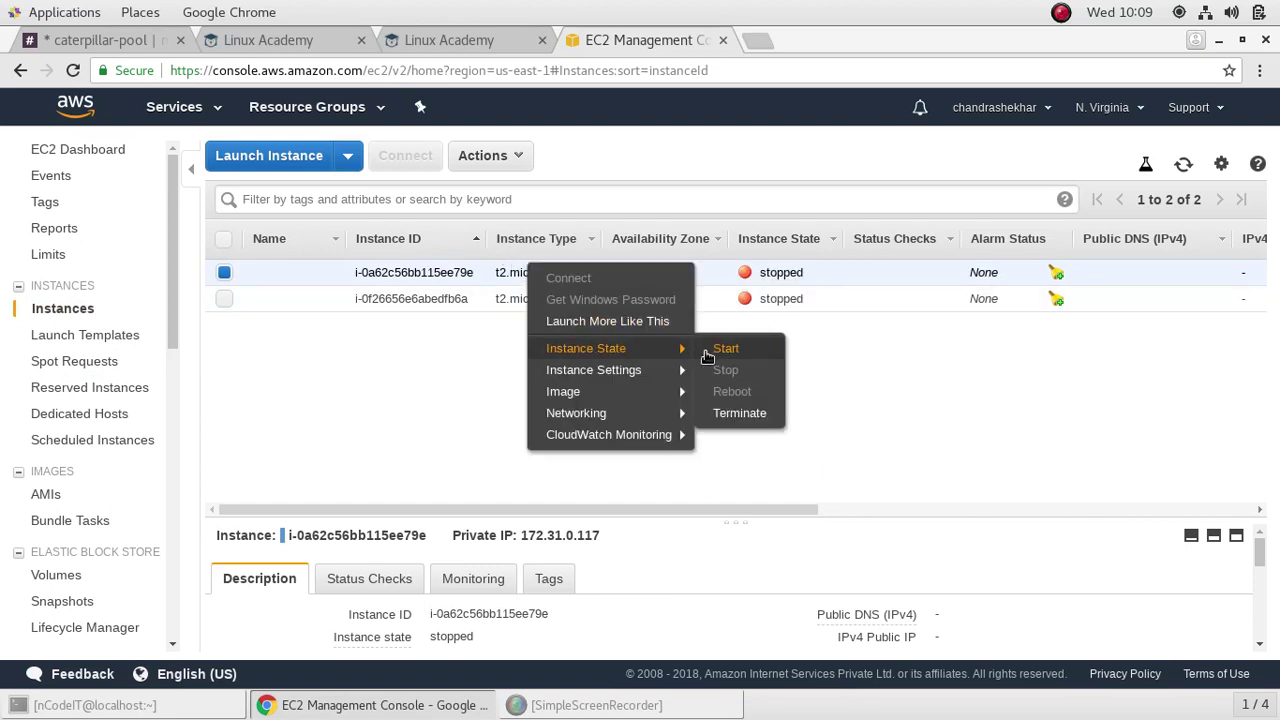
left_click(723, 349)
left_click(780, 461)
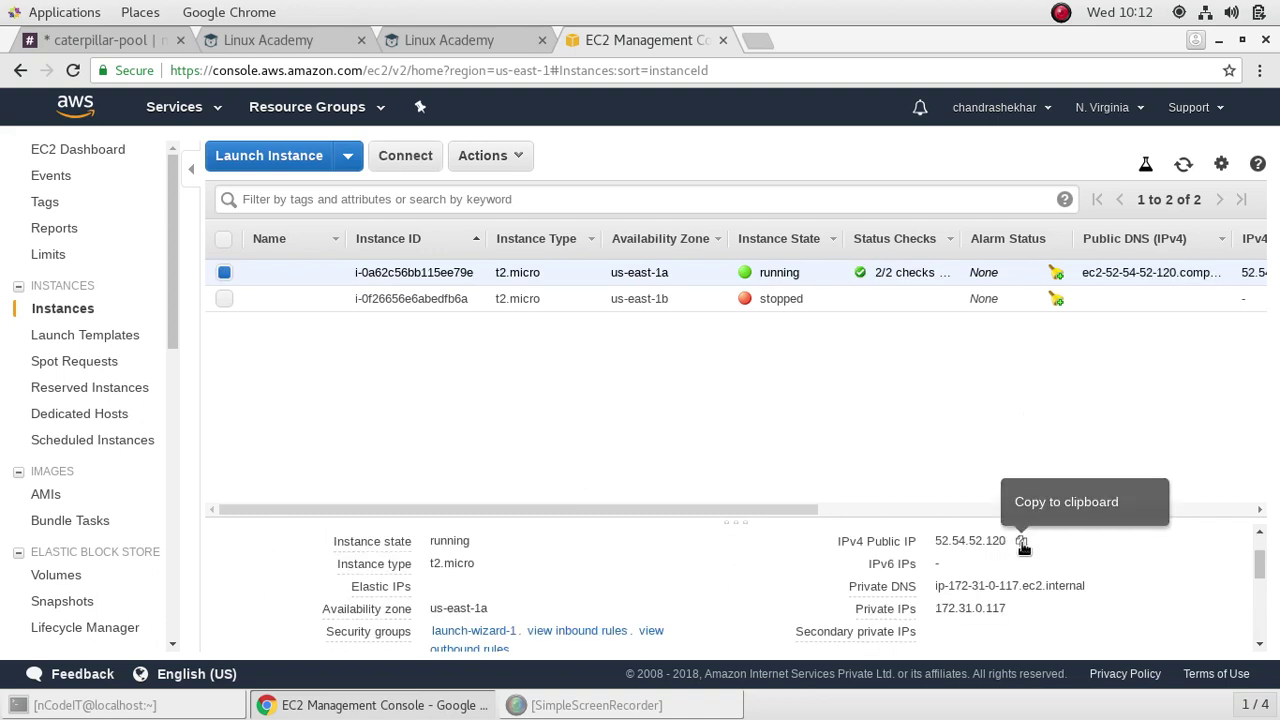
- Copy the running instance's IPv4 public IP and load that address in a new browser tab
left_click(1021, 541)
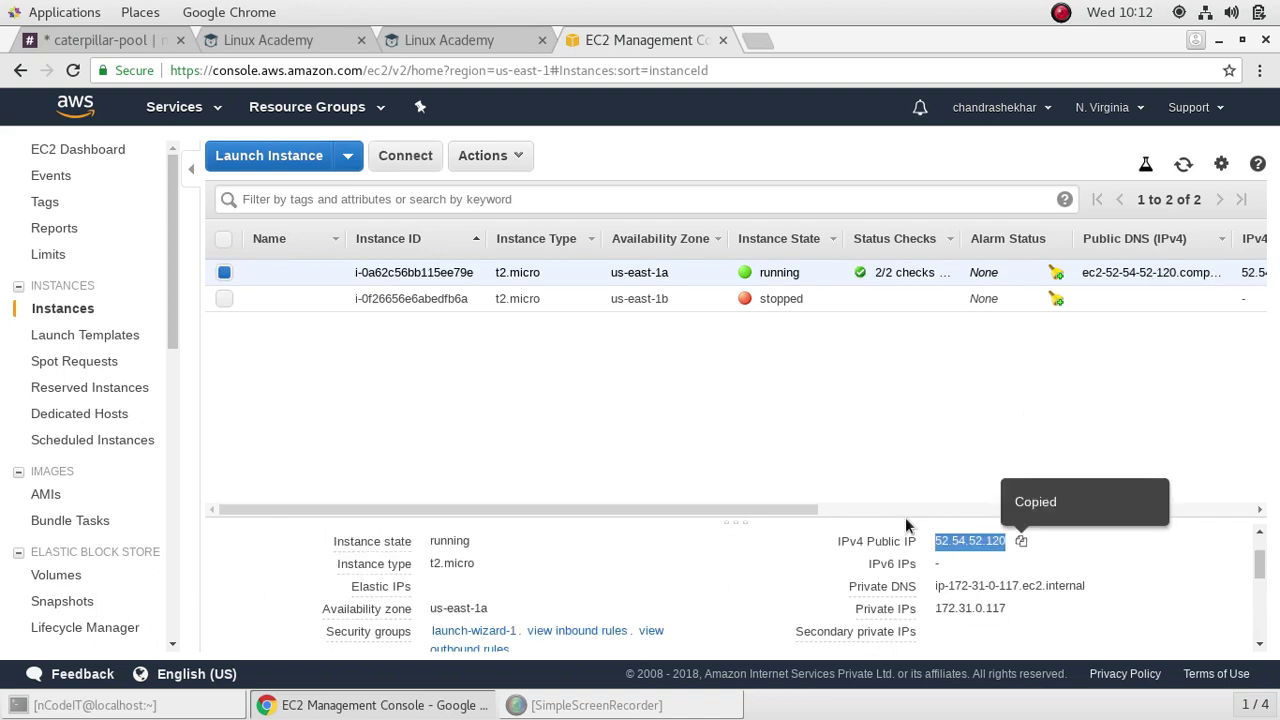
left_click(758, 42)
right_click(549, 70)
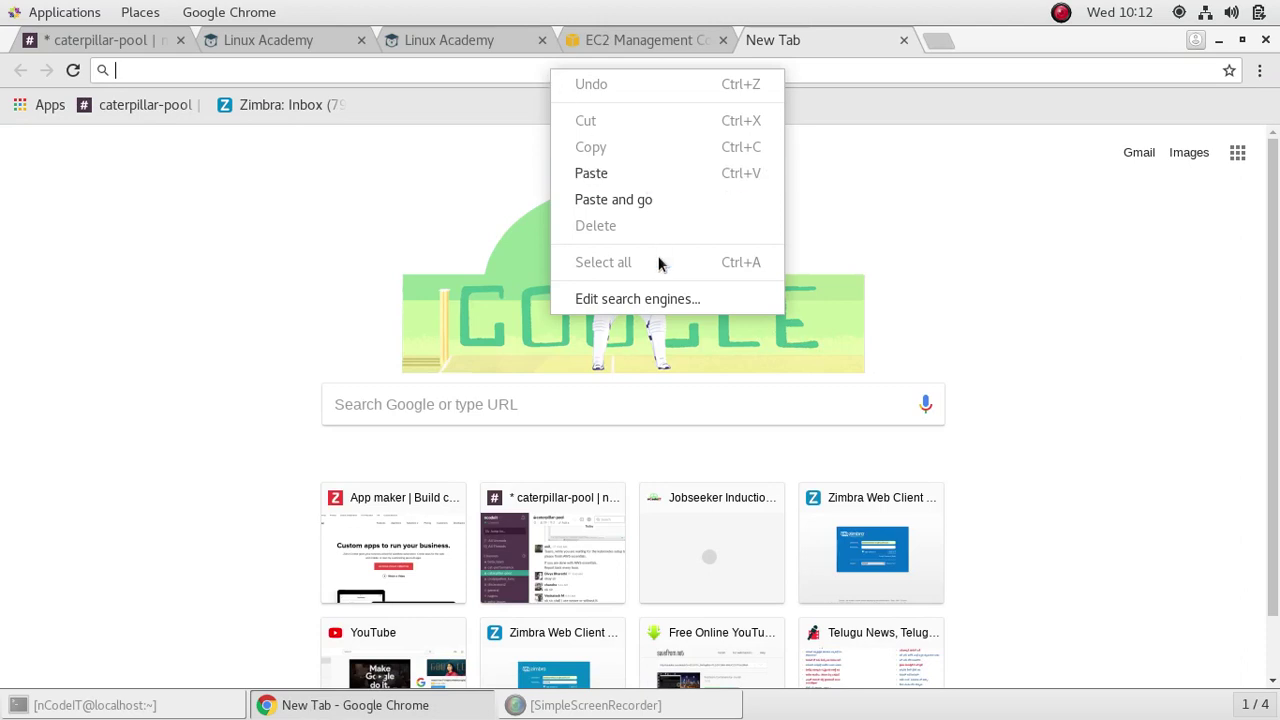
left_click(612, 176)
key("Return")
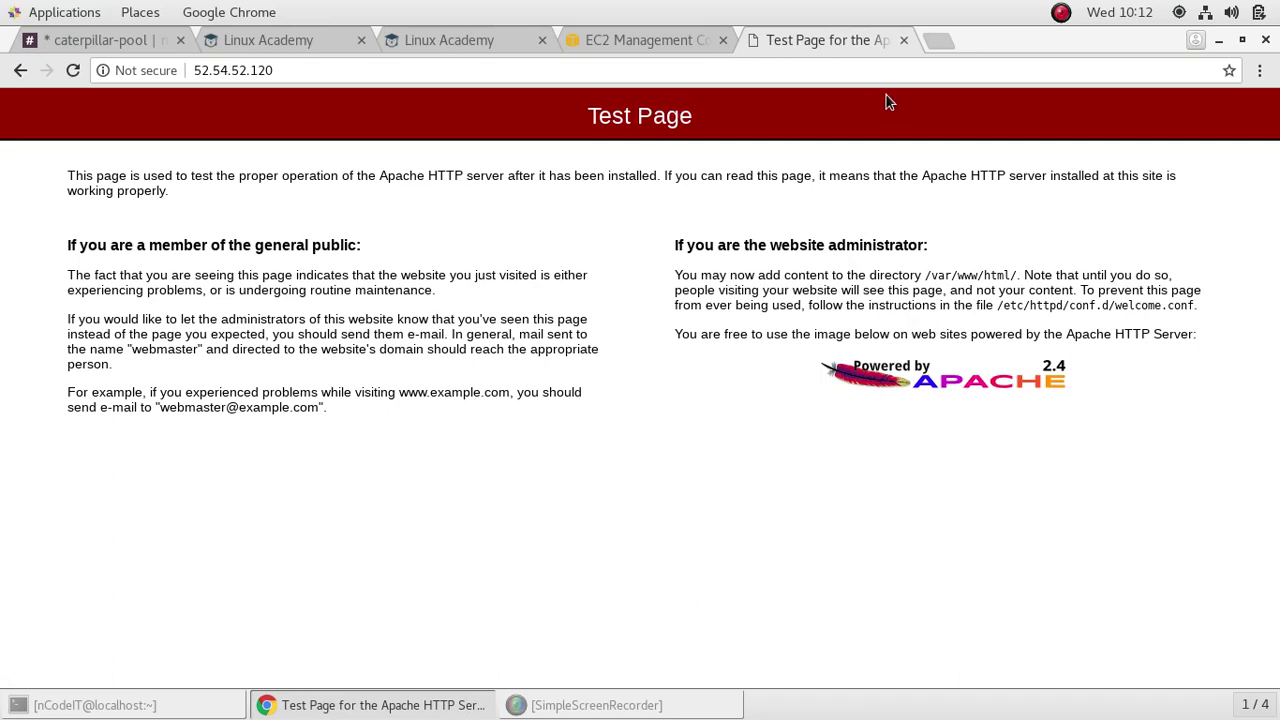
- Return to the EC2 console and open the inbound rules of the running instance's launch-wizard-1 security group for editing
left_click(607, 40)
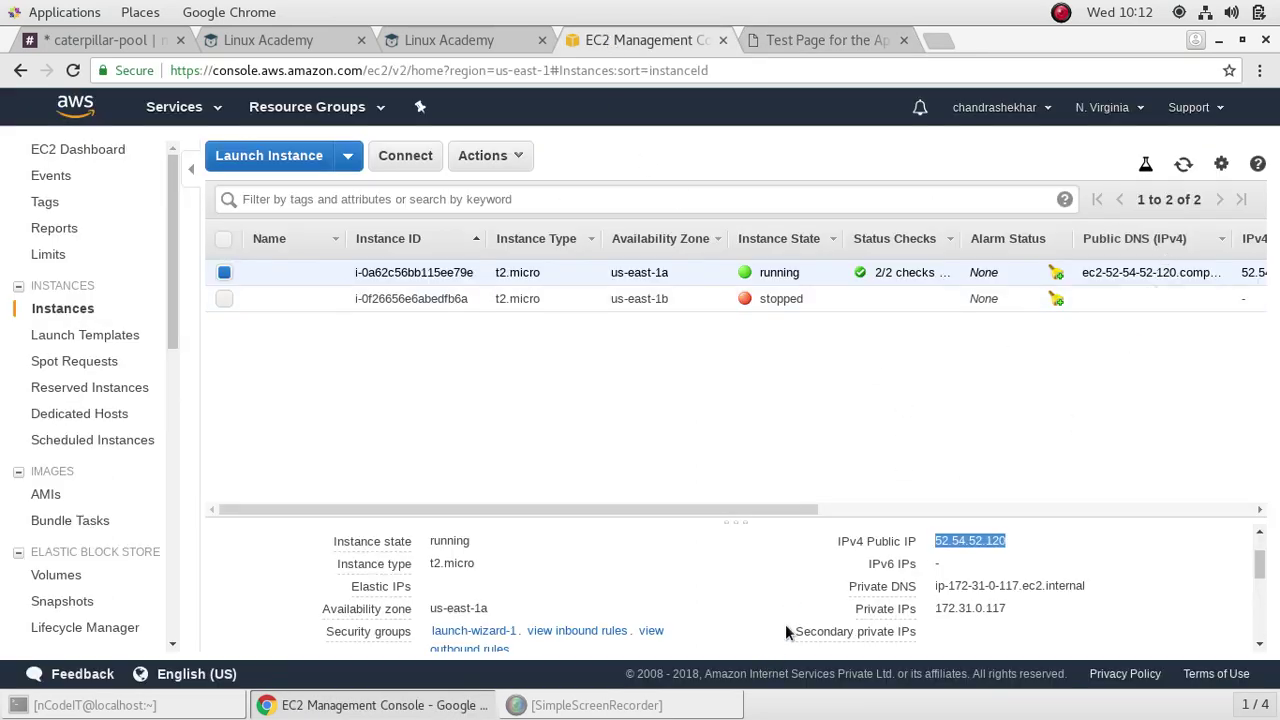
left_click_drag(805, 511, 1176, 543)
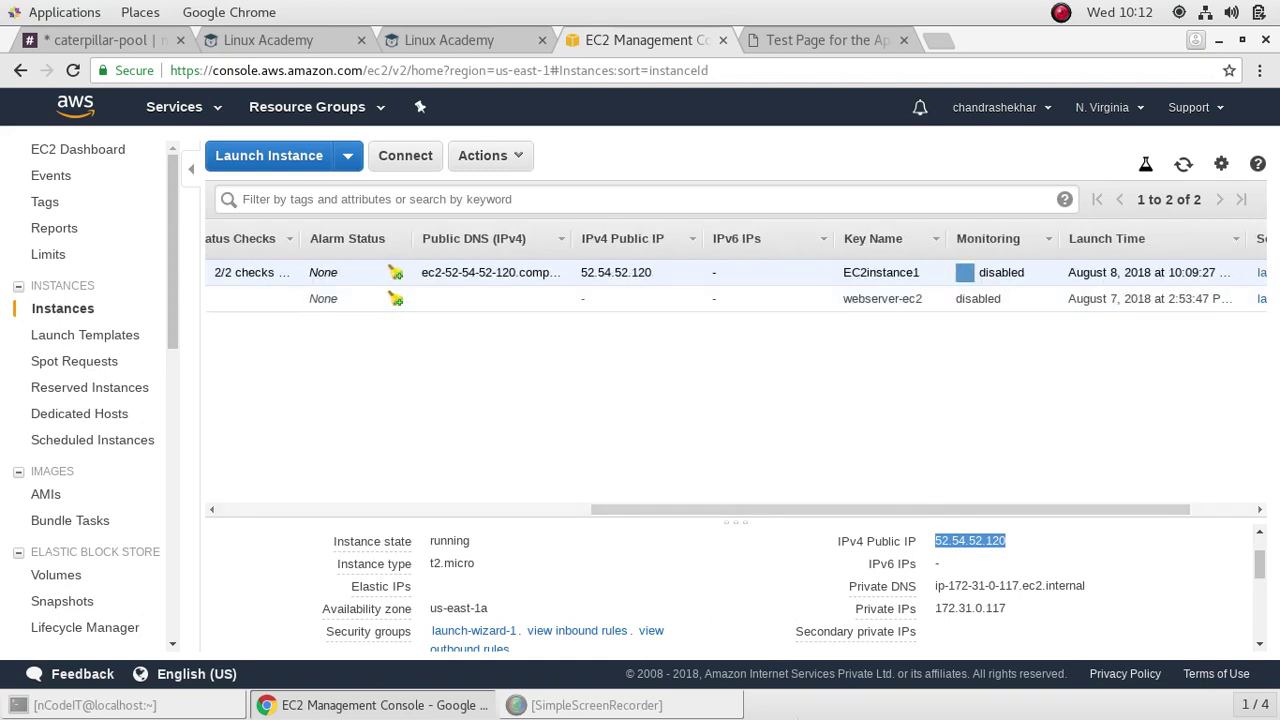
left_click_drag(1081, 509, 1185, 509)
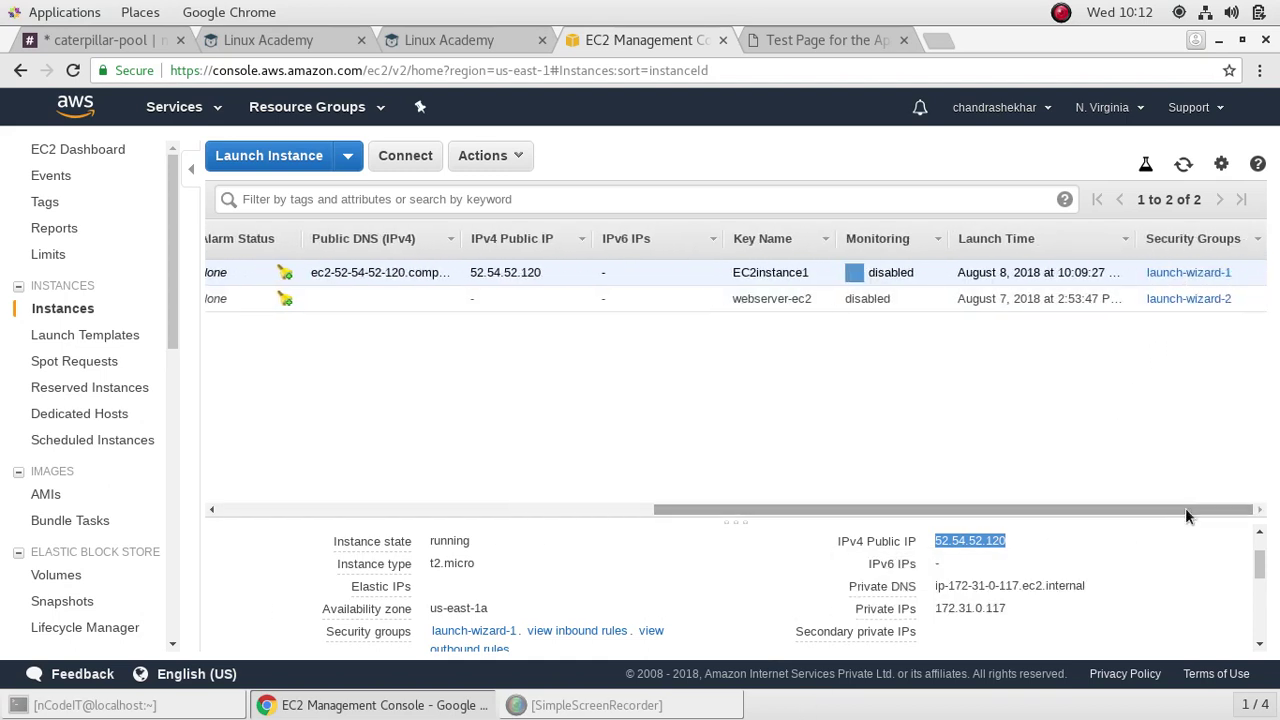
left_click(1183, 273)
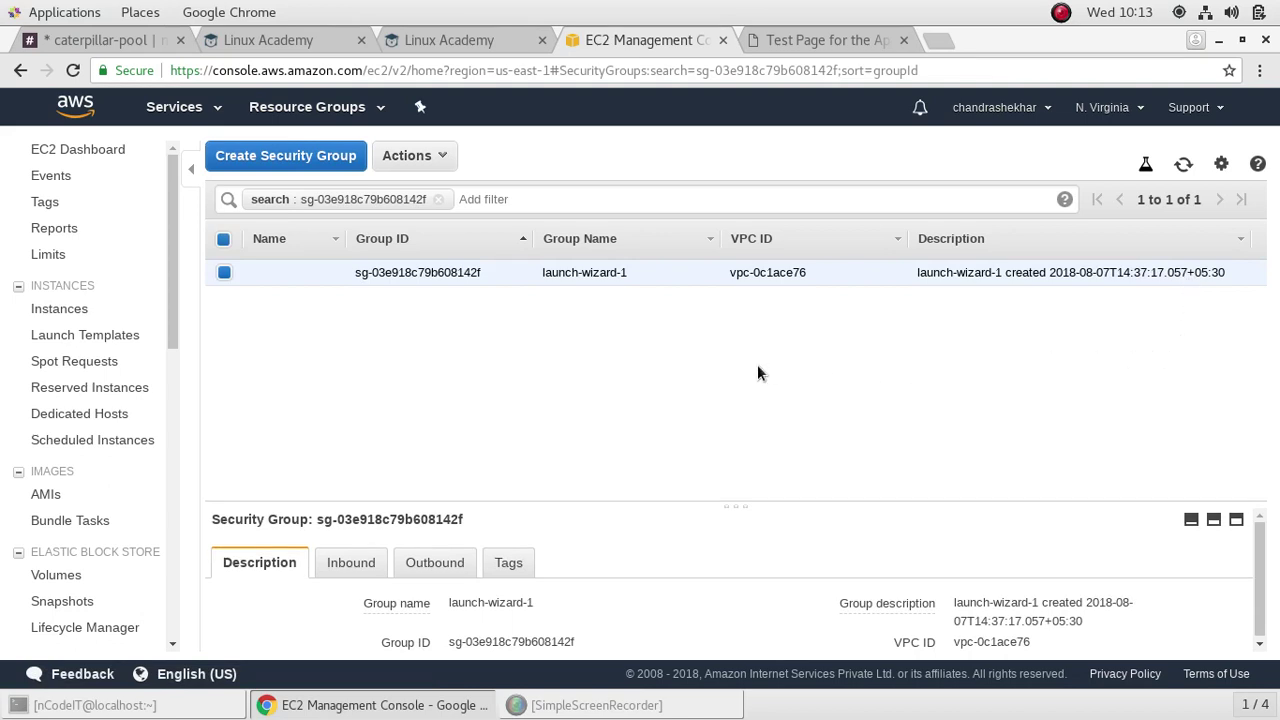
left_click(350, 568)
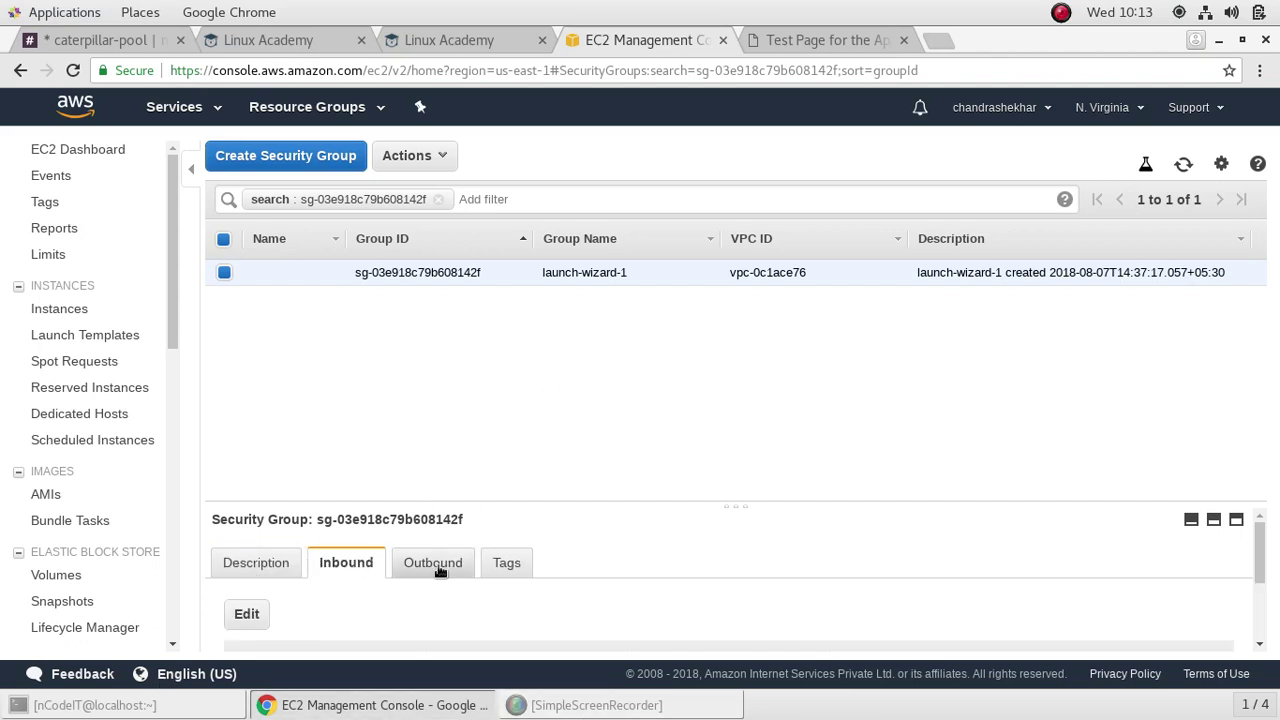
left_click(246, 615)
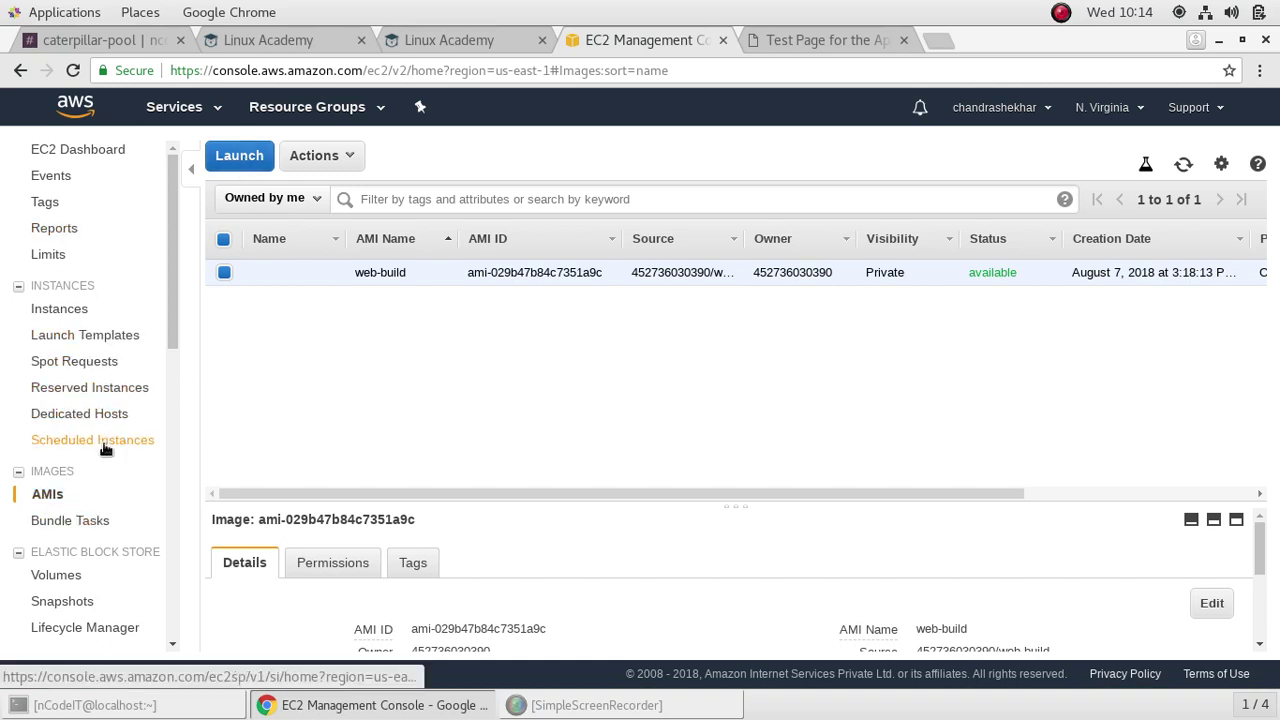
- Begin launching a new instance from the web-build AMI, keeping the t2.micro instance type
left_click(62, 310)
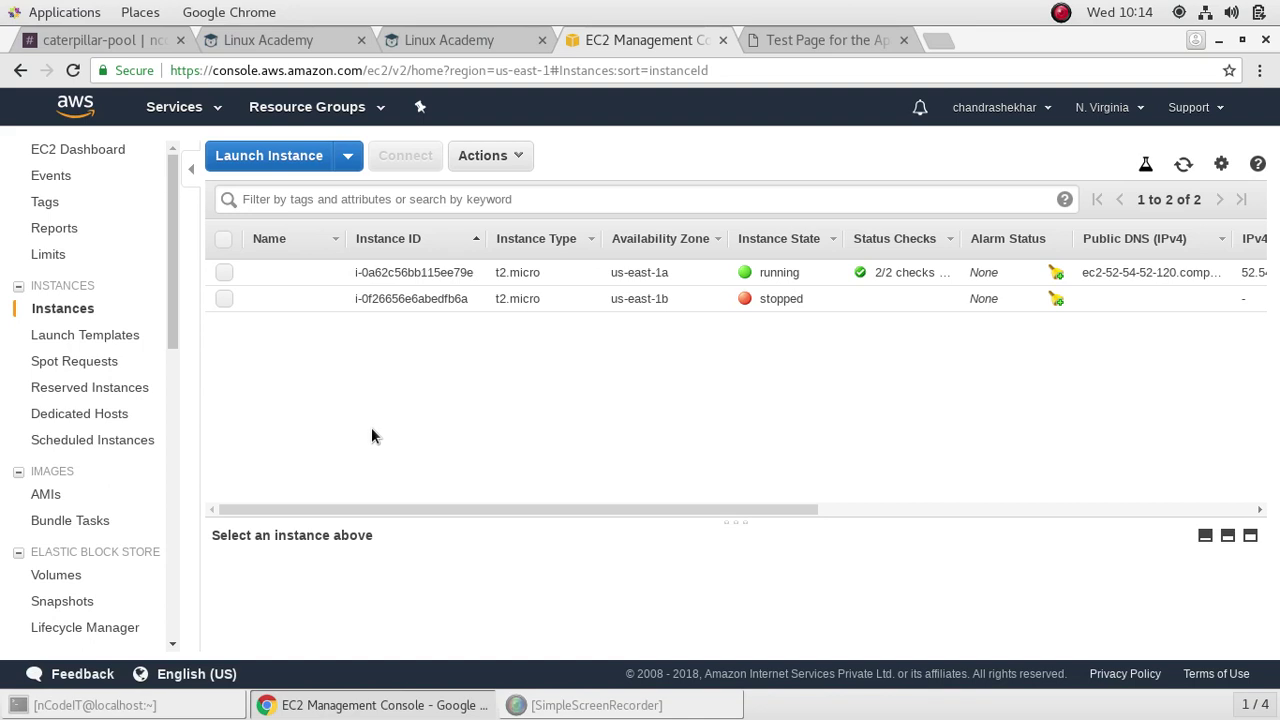
left_click(46, 495)
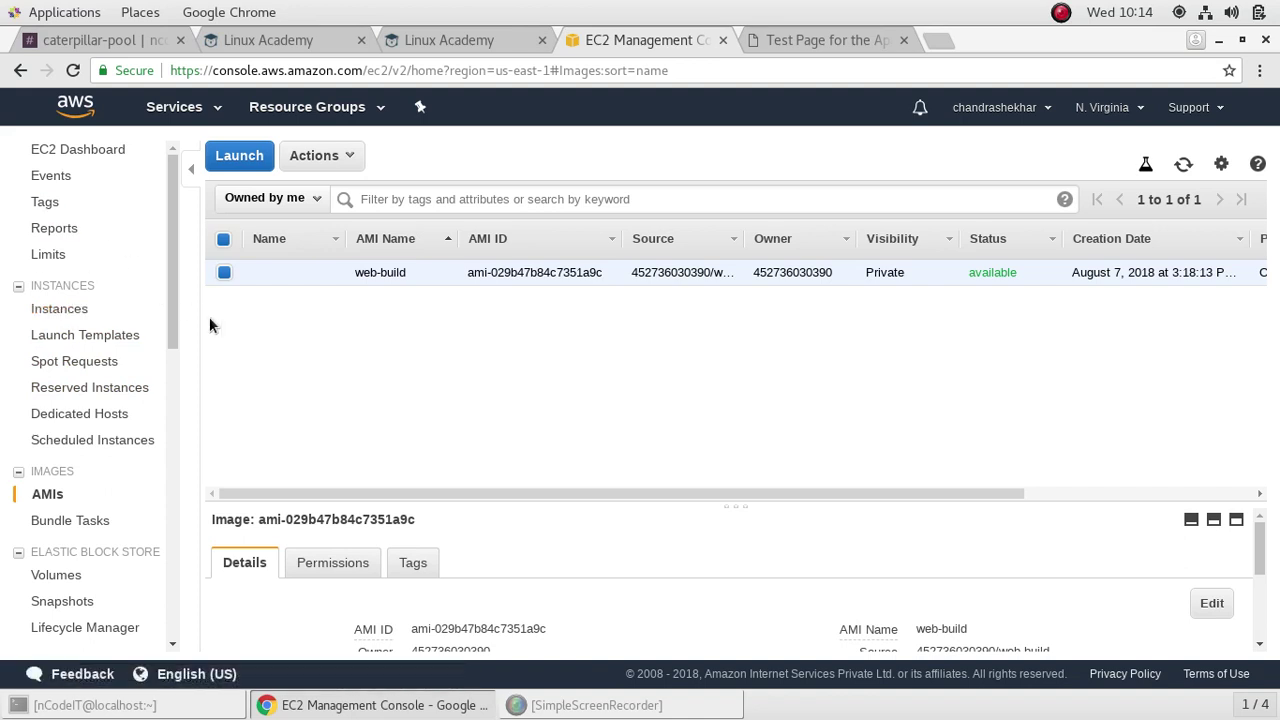
mouse_move(175, 317)
left_mouse_down()
mouse_move(188, 420)
mouse_move(170, 292)
left_mouse_up()
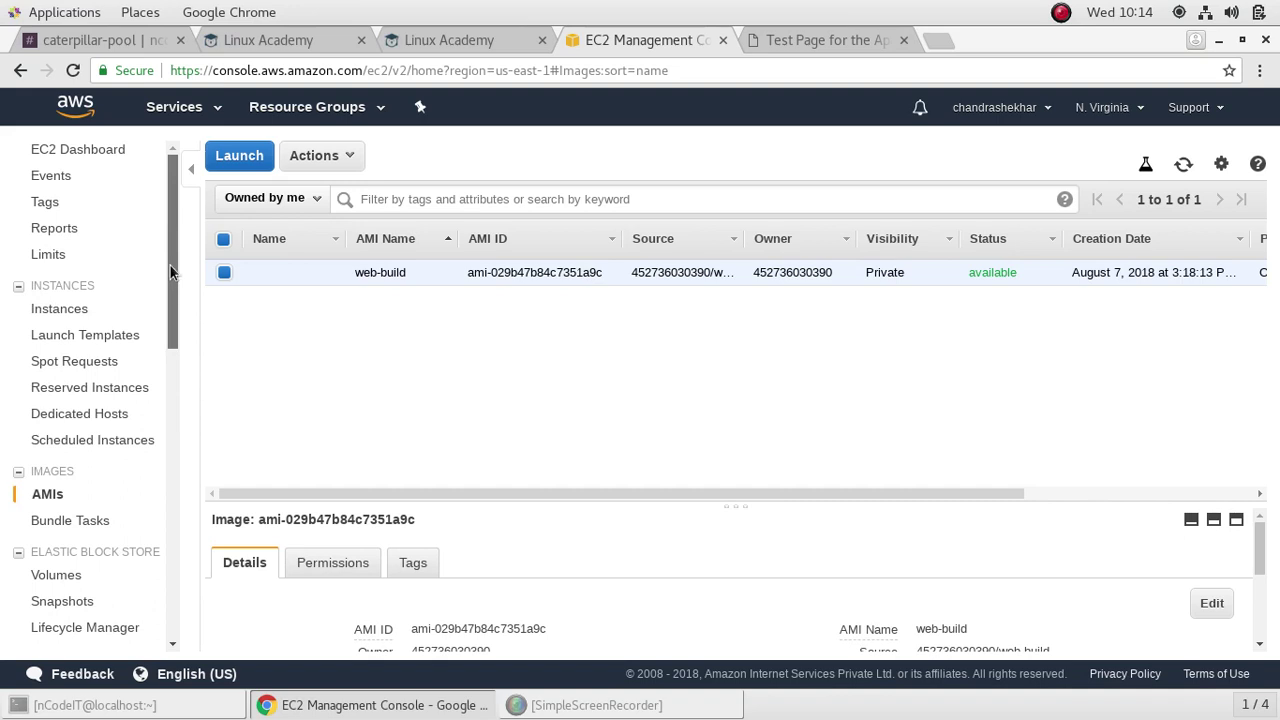
right_click(630, 278)
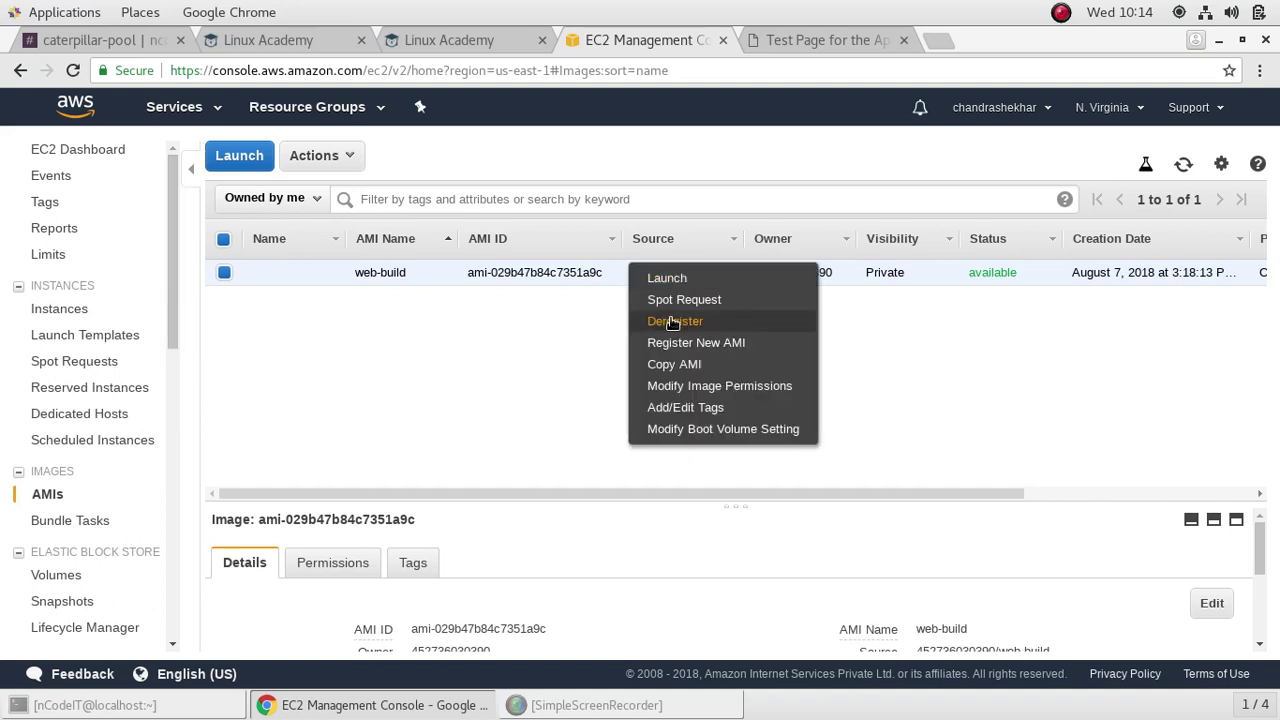
left_click(667, 277)
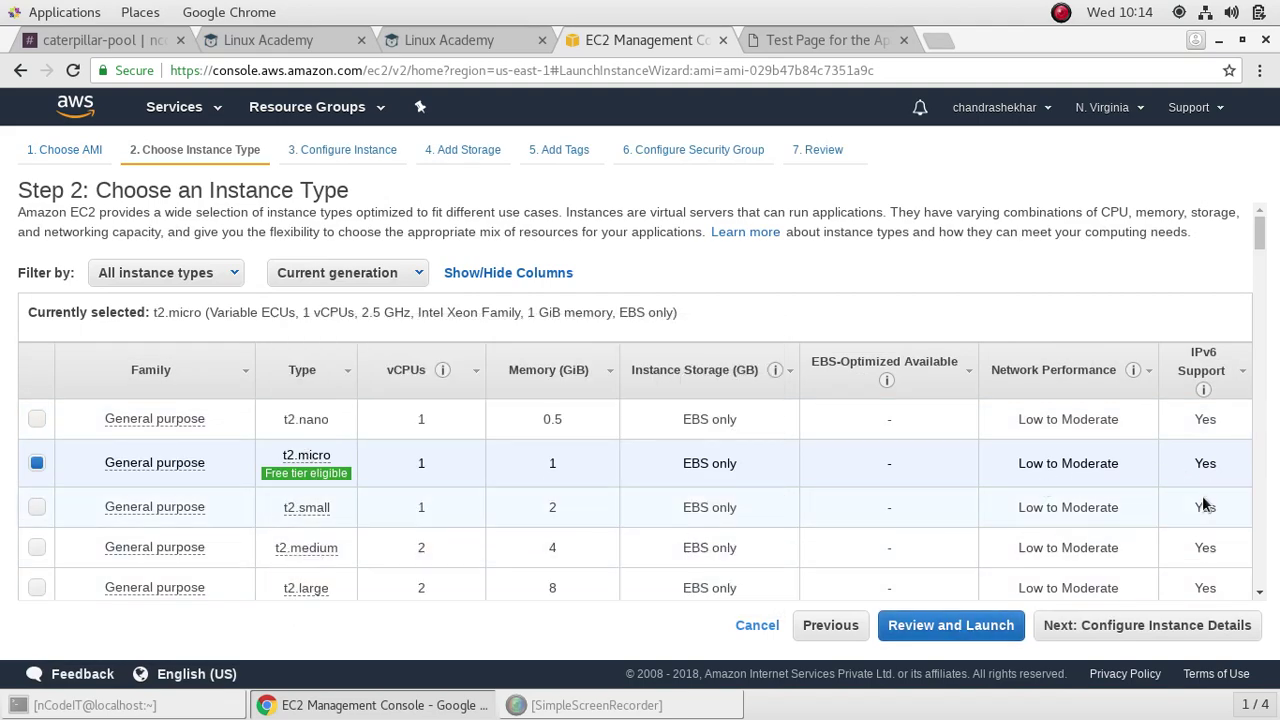
left_click(1160, 625)
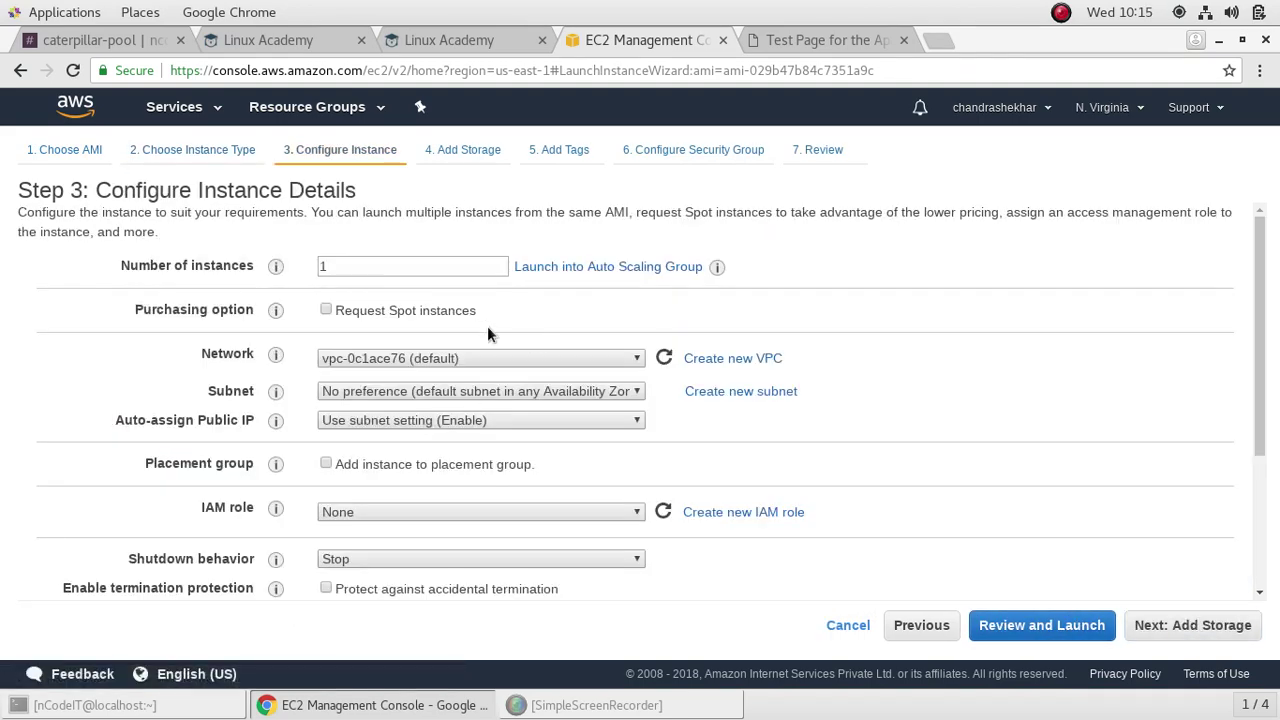
- Review the instance details and accept them together with the 8 GiB General Purpose SSD root volume, continuing to the tags
scroll(591, 410, "down", 4)
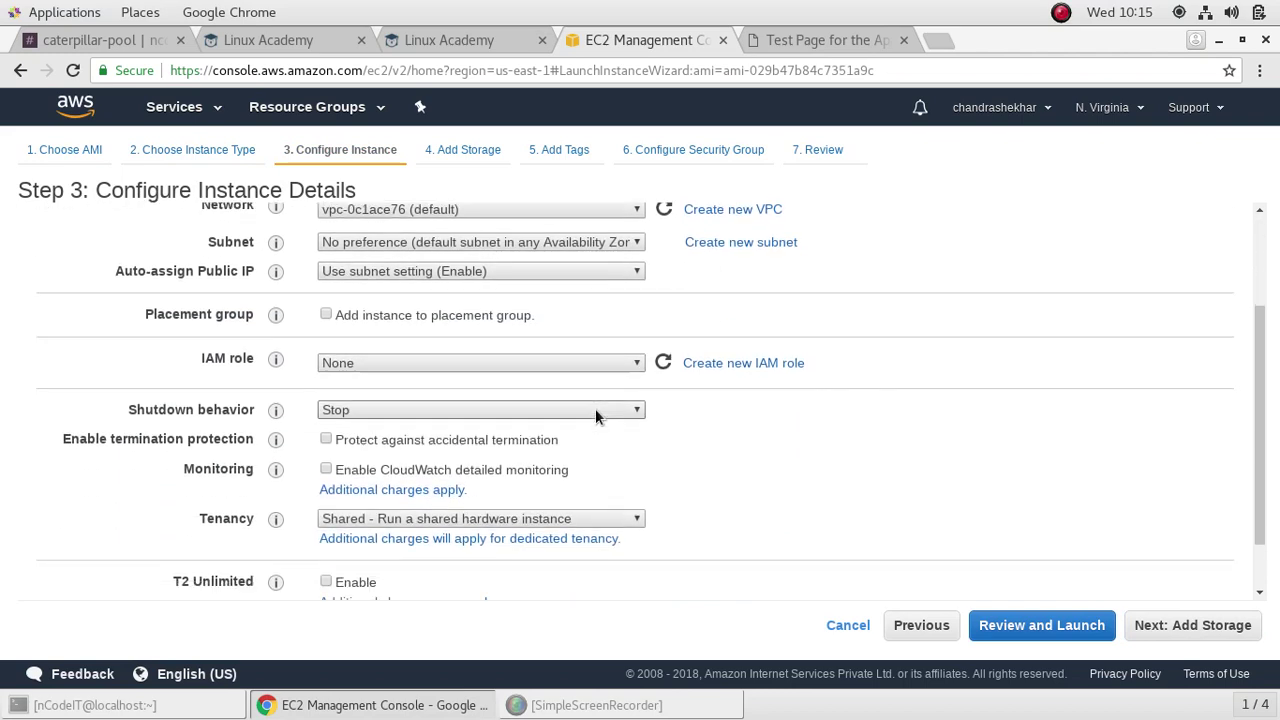
scroll(595, 415, "down", 1)
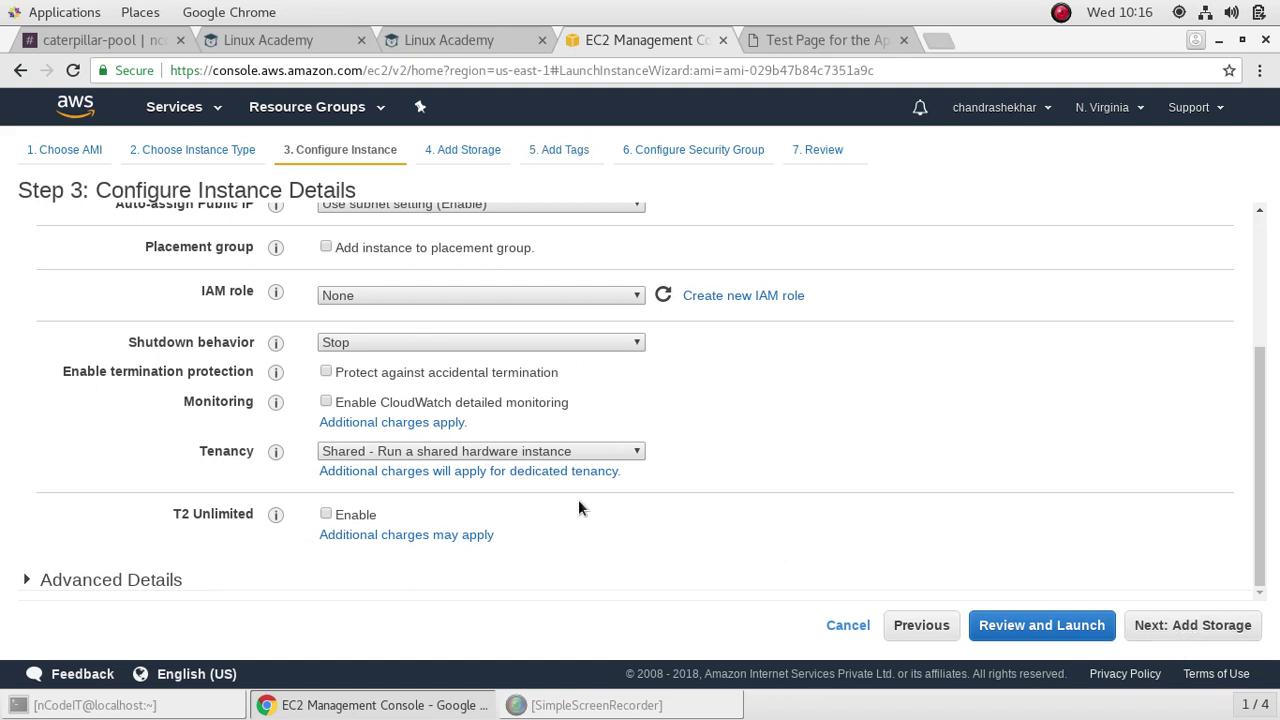
scroll(578, 490, "up", 4)
scroll(575, 468, "down", 4)
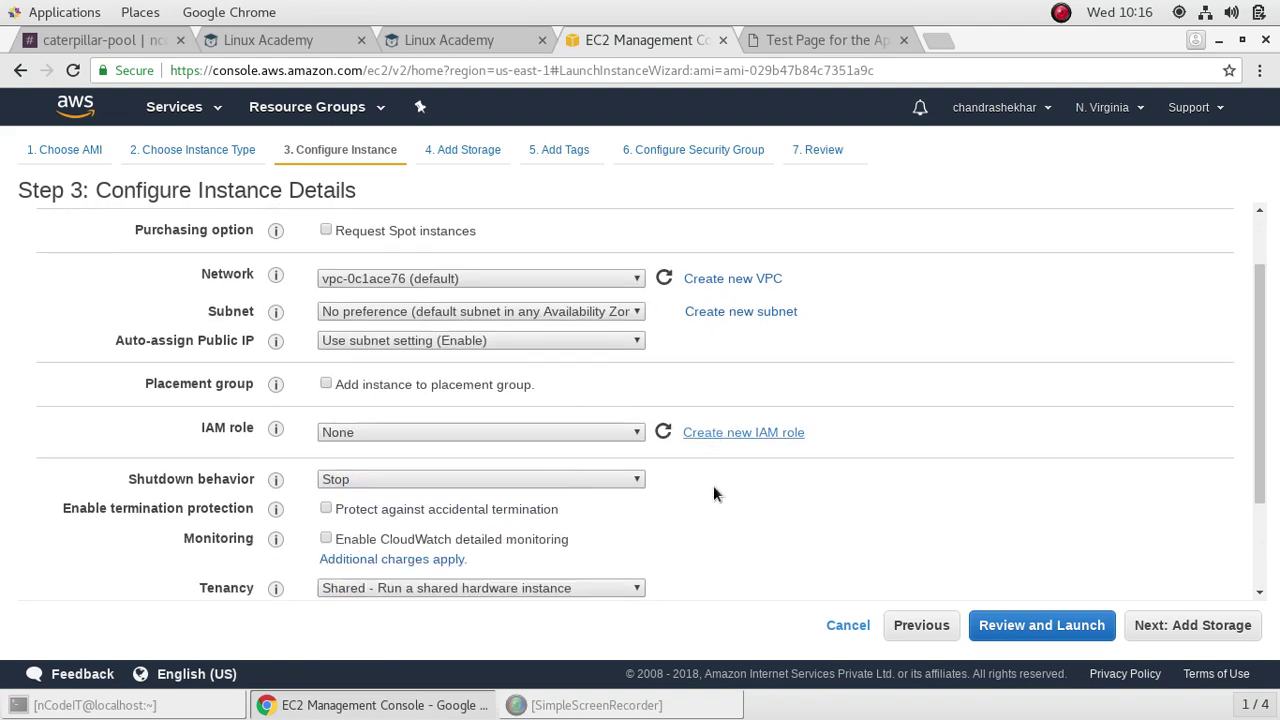
left_click(1200, 625)
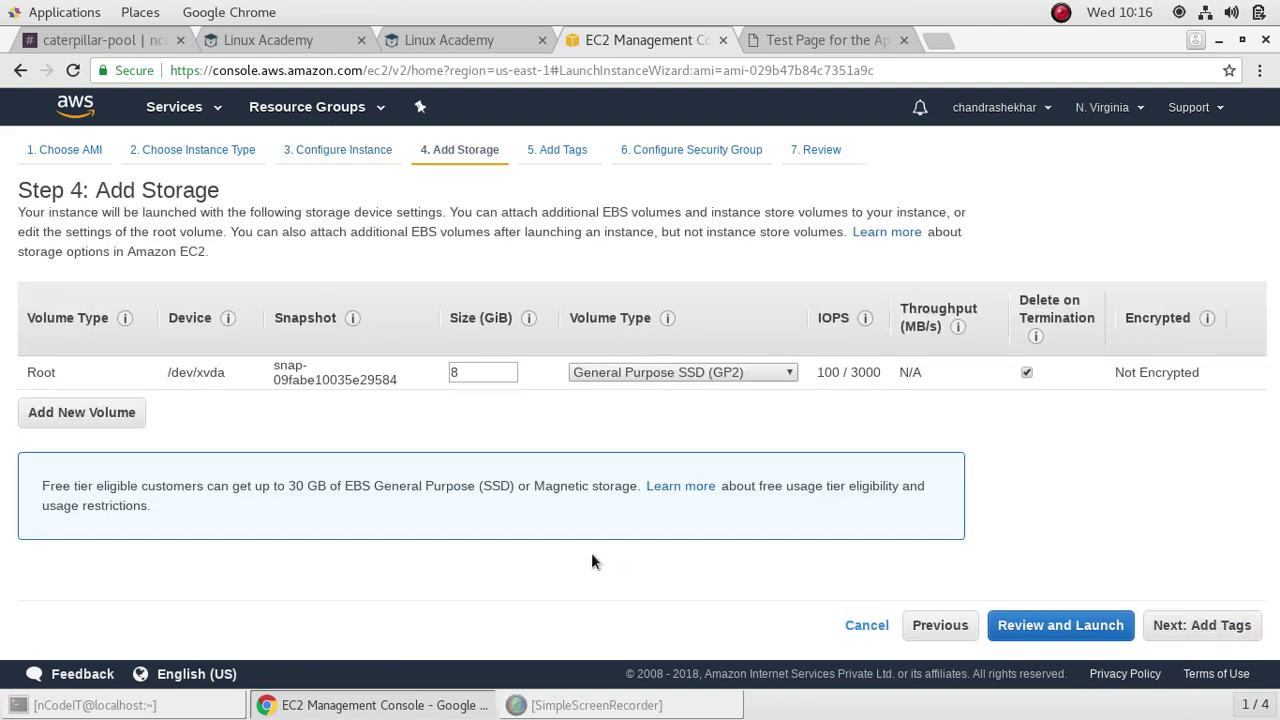
left_click(1200, 625)
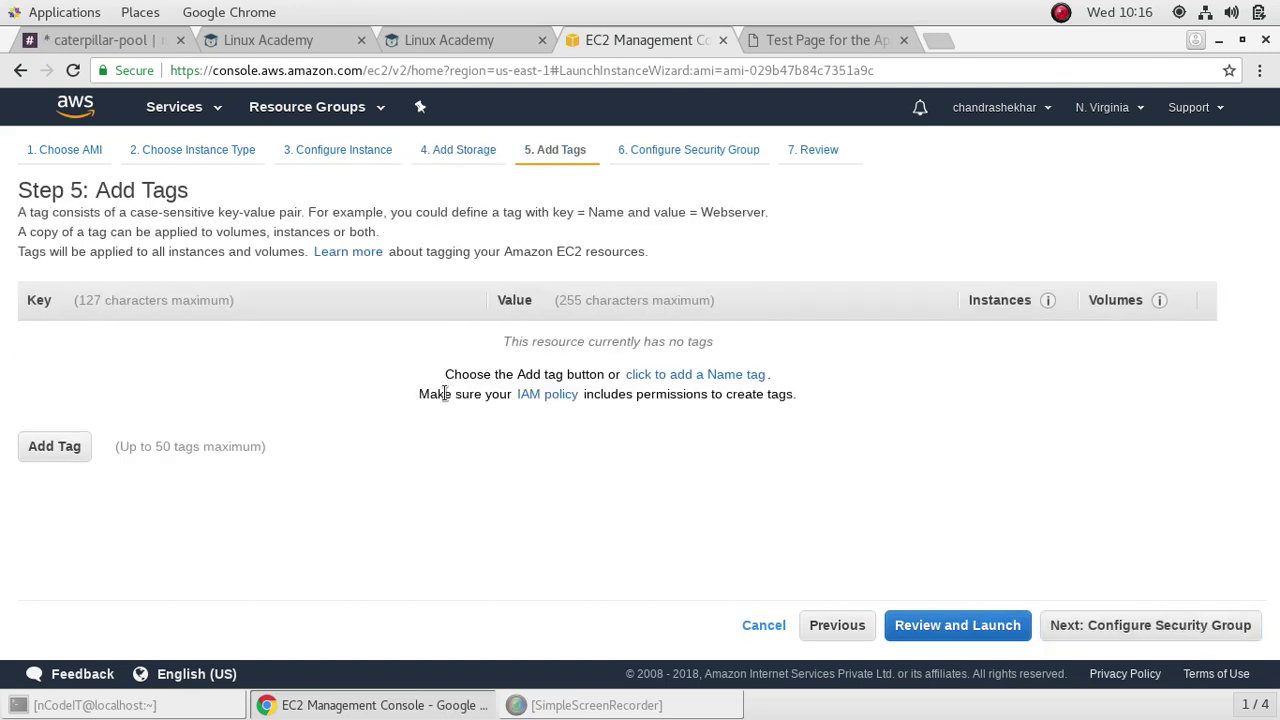
- Add a tag with the key ec2build and the value webserver for the instance and its volumes
left_click(44, 452)
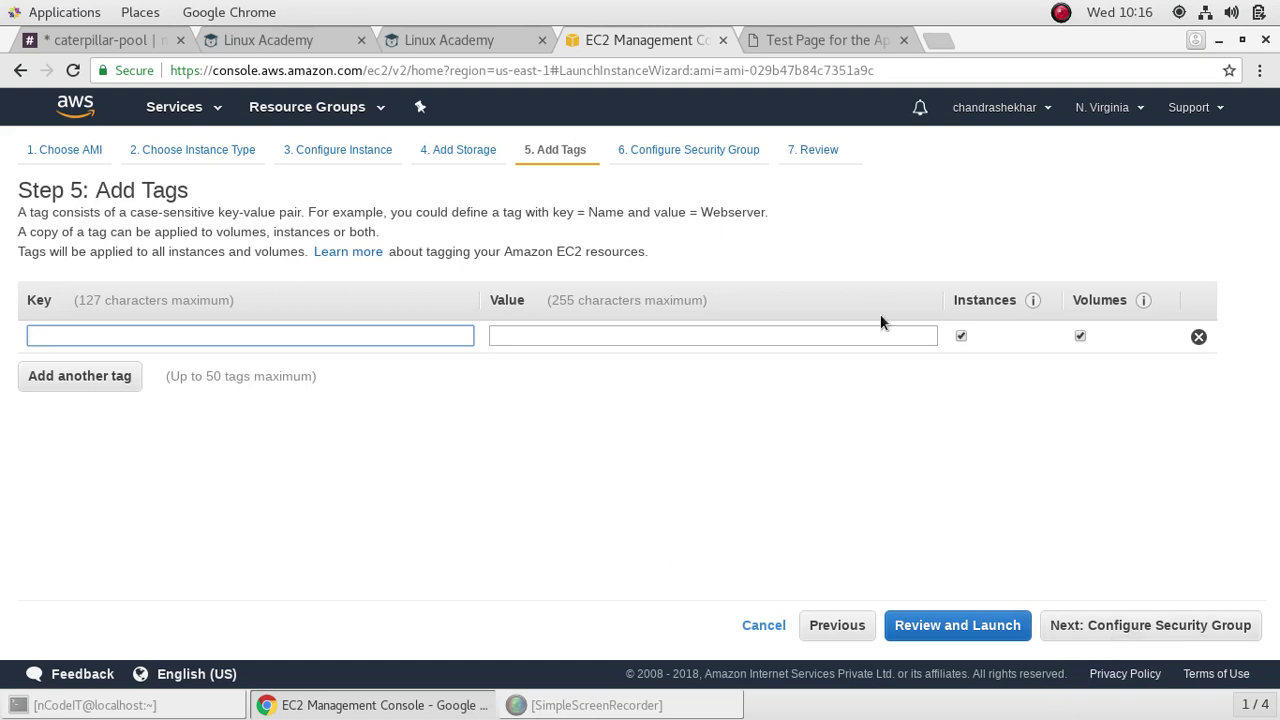
left_click(783, 337)
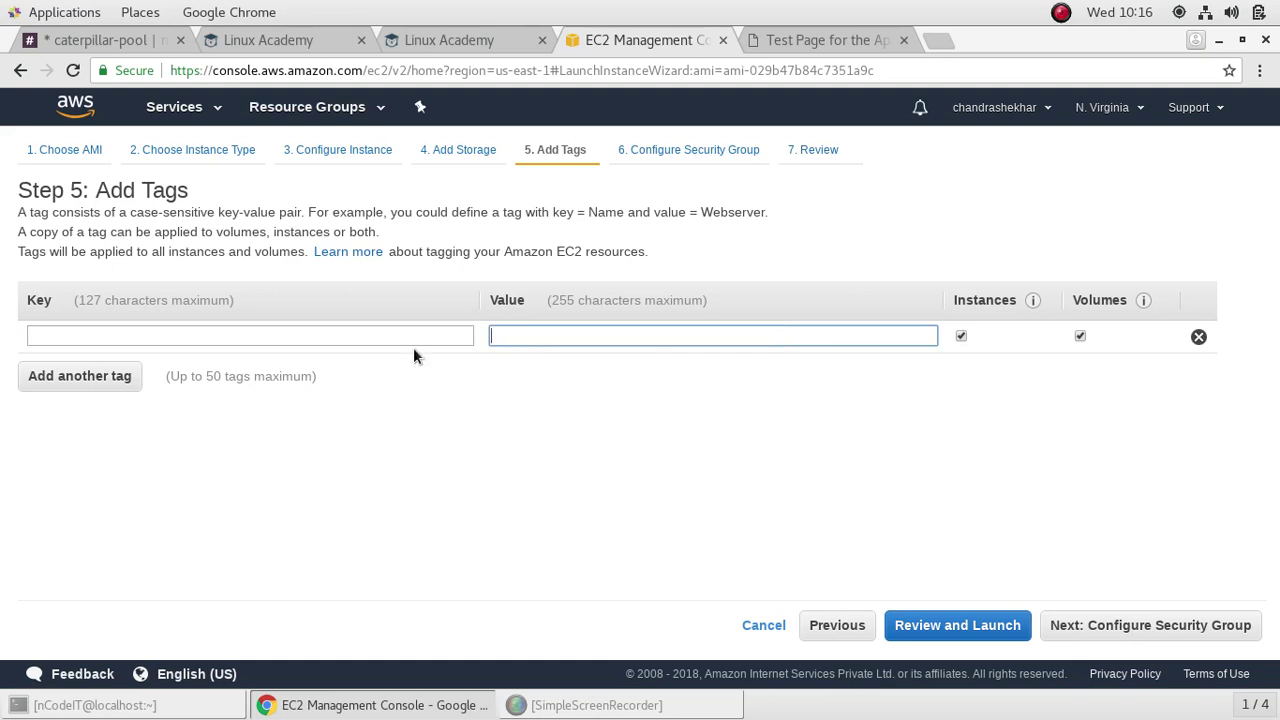
left_click(379, 341)
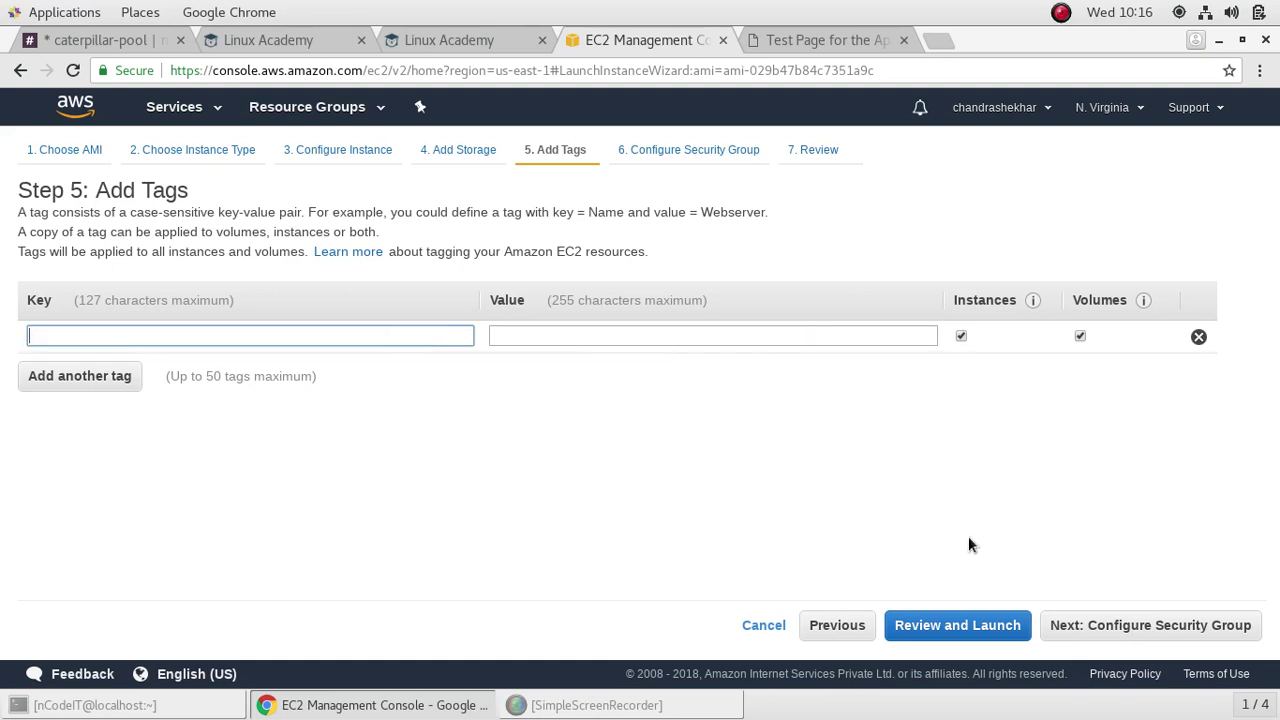
type("ec2")
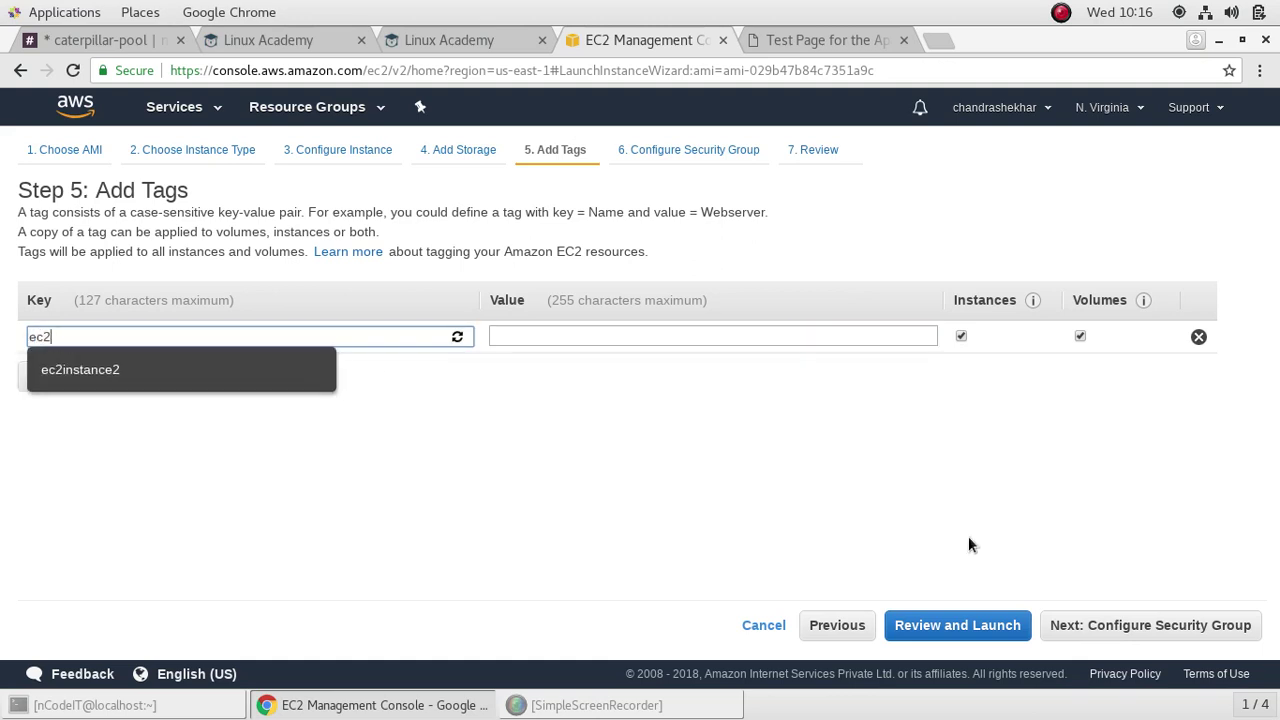
type("build")
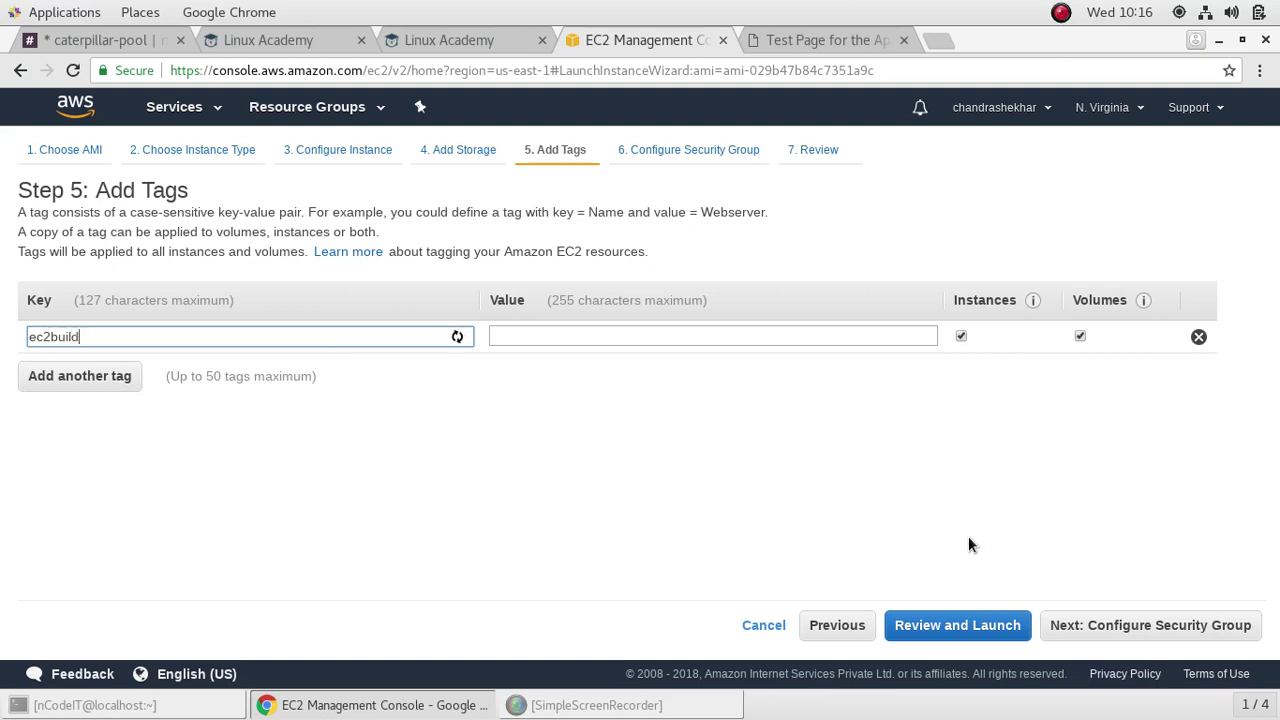
left_click(860, 336)
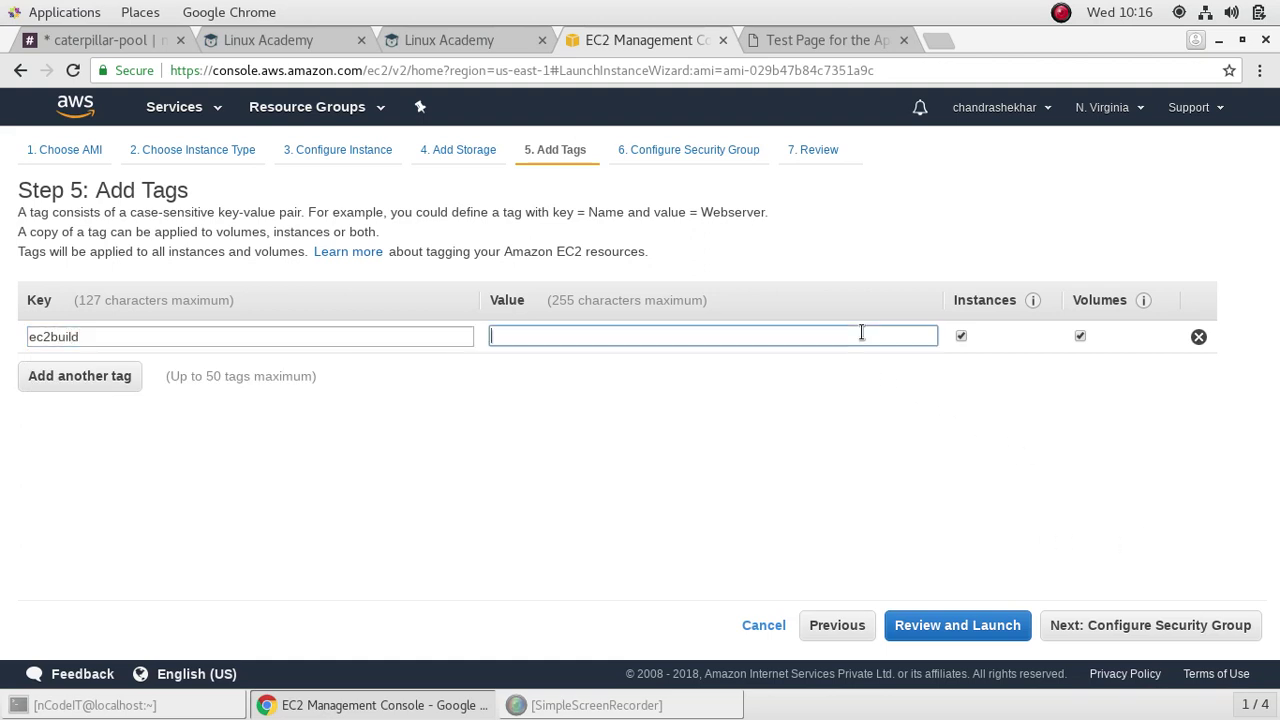
type("webserver")
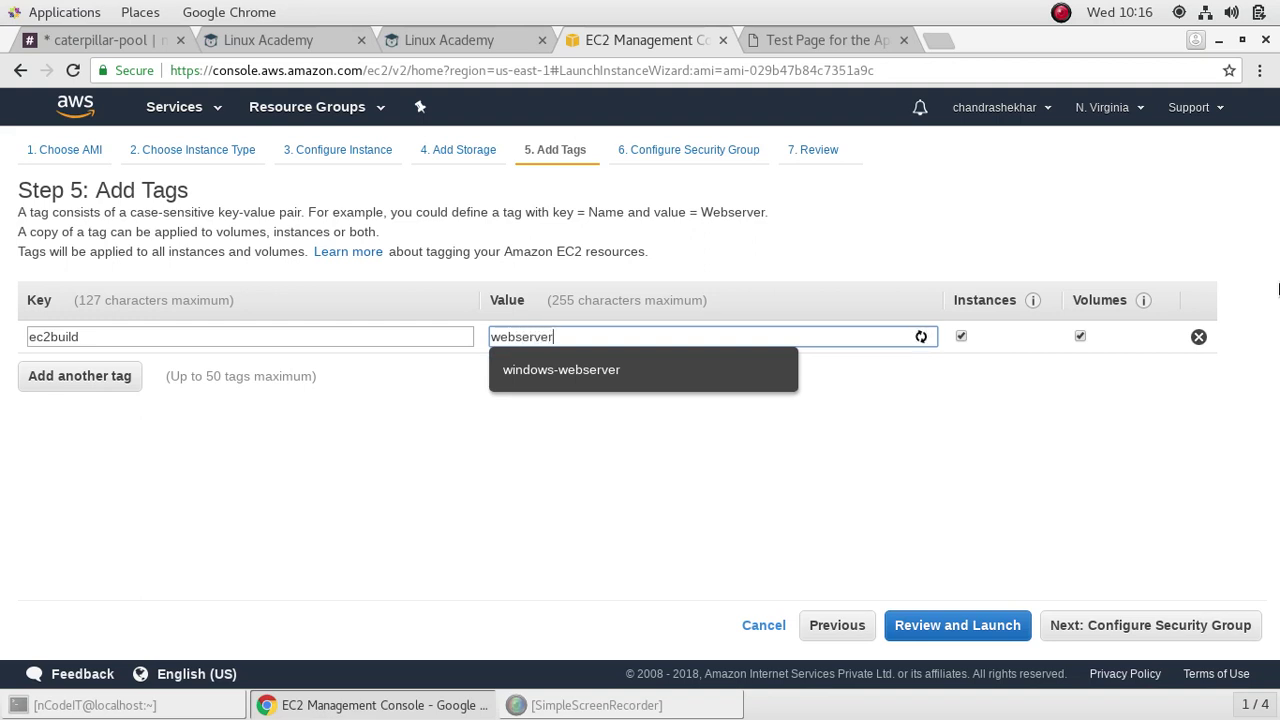
- Continue to the security group configuration and set the new launch-wizard-3 group's rule type to HTTP
left_click(1213, 632)
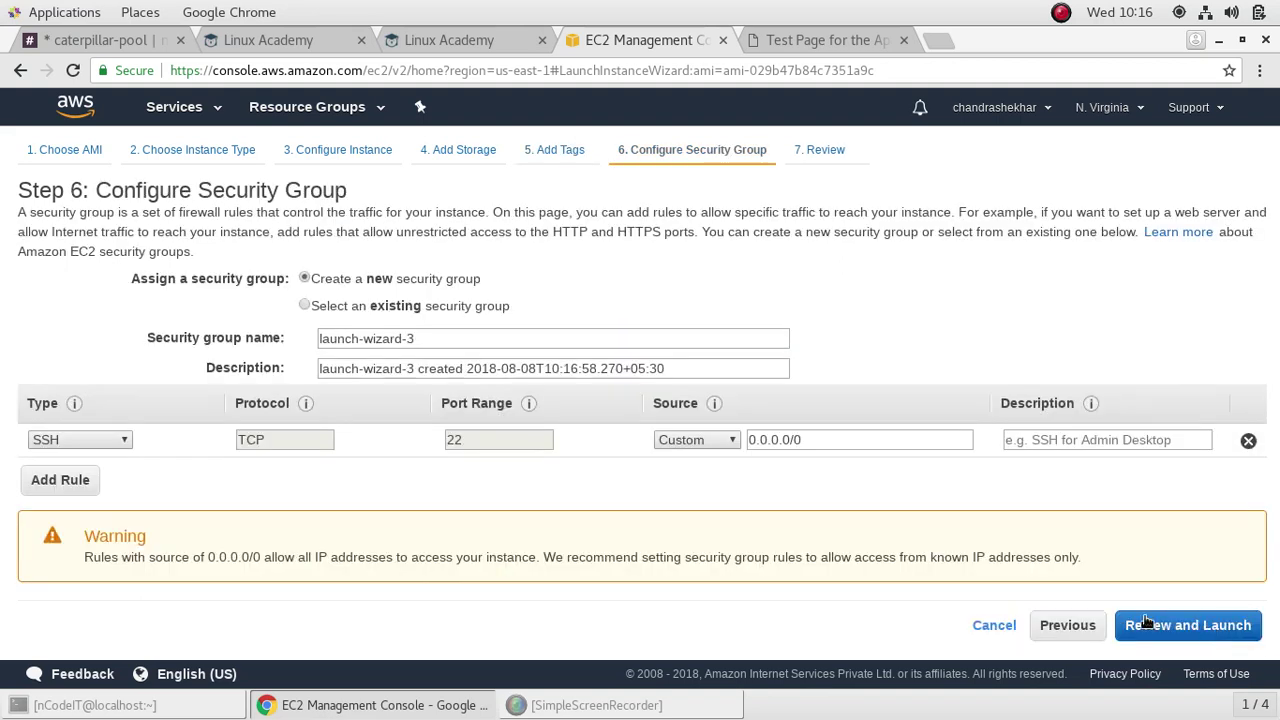
left_click(124, 440)
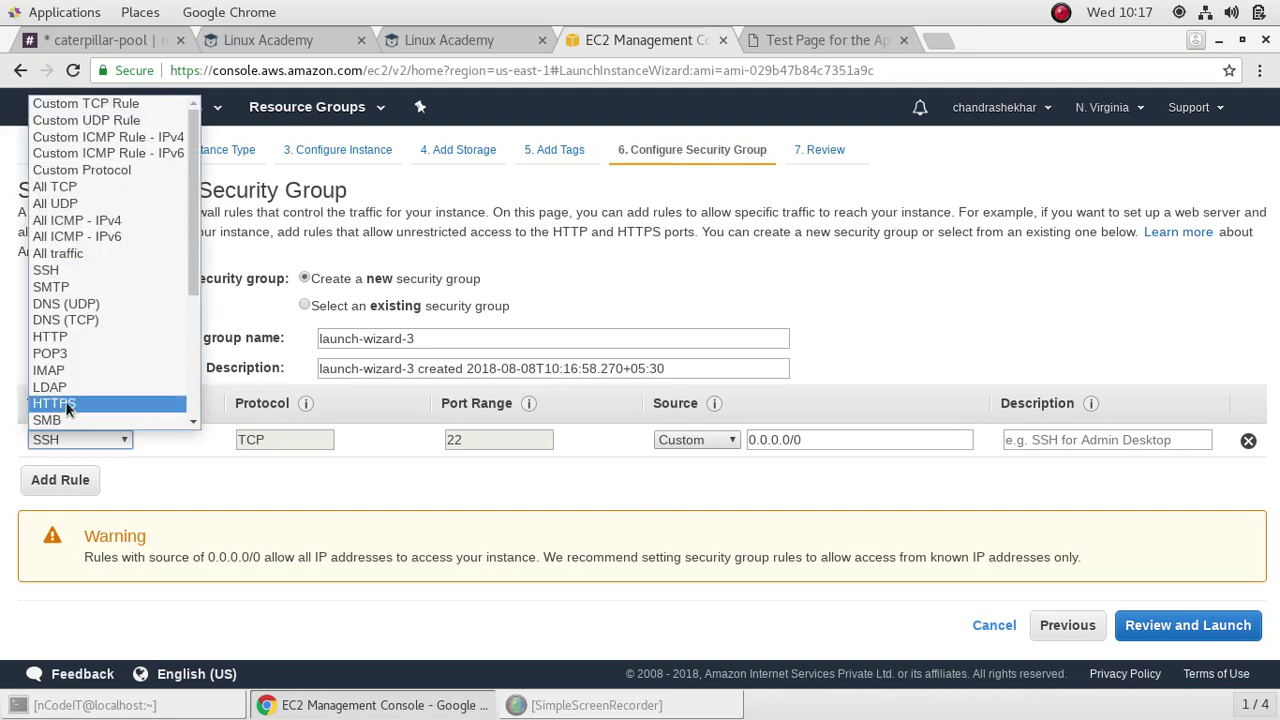
left_click(80, 338)
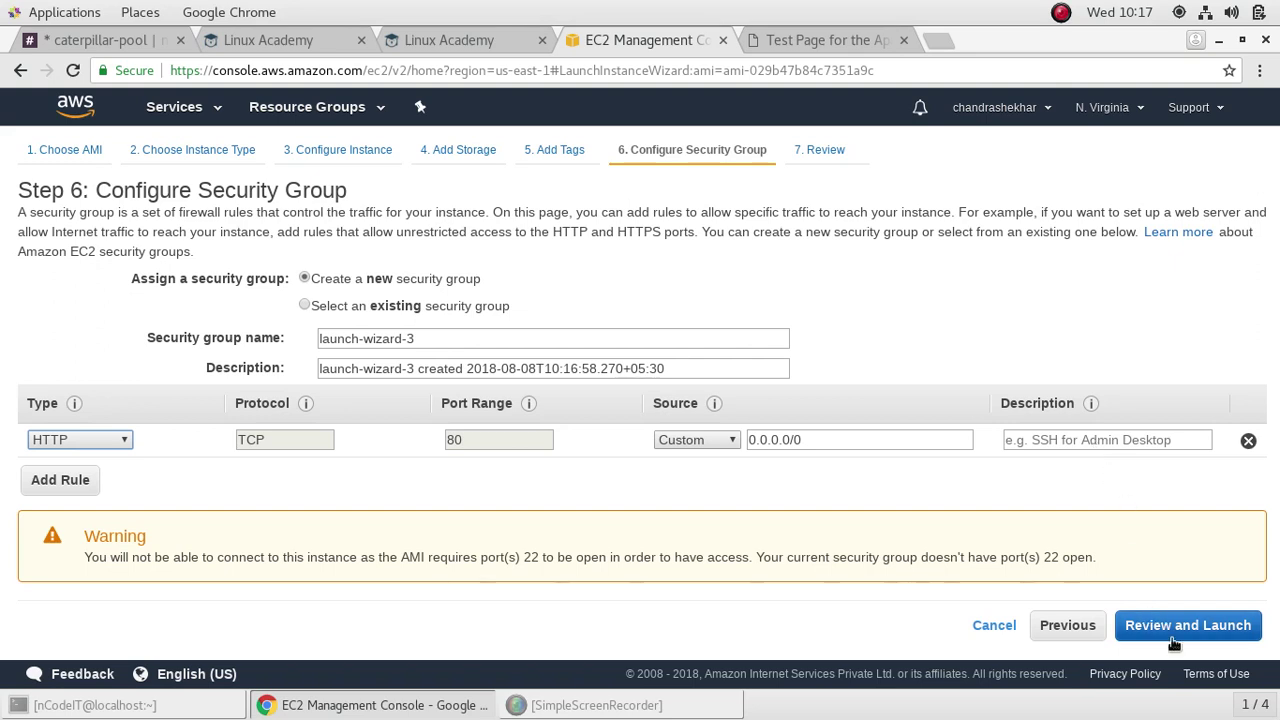
left_click(122, 440)
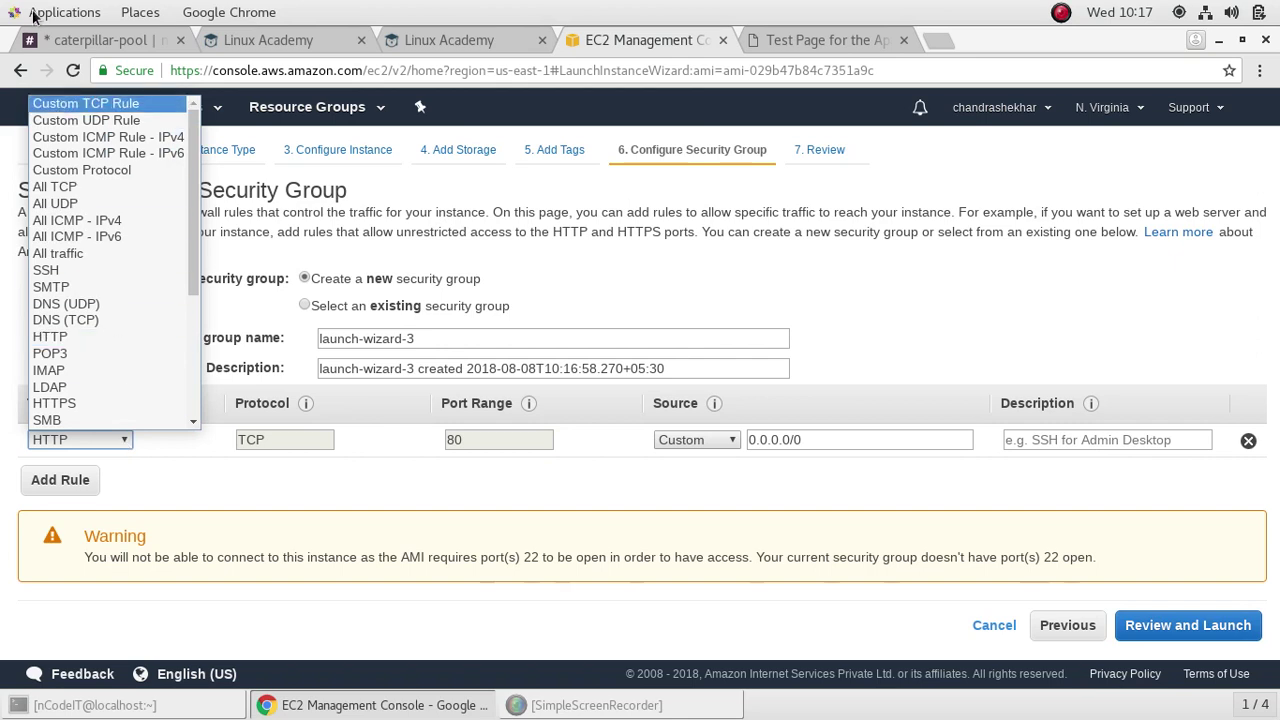
left_click(77, 104)
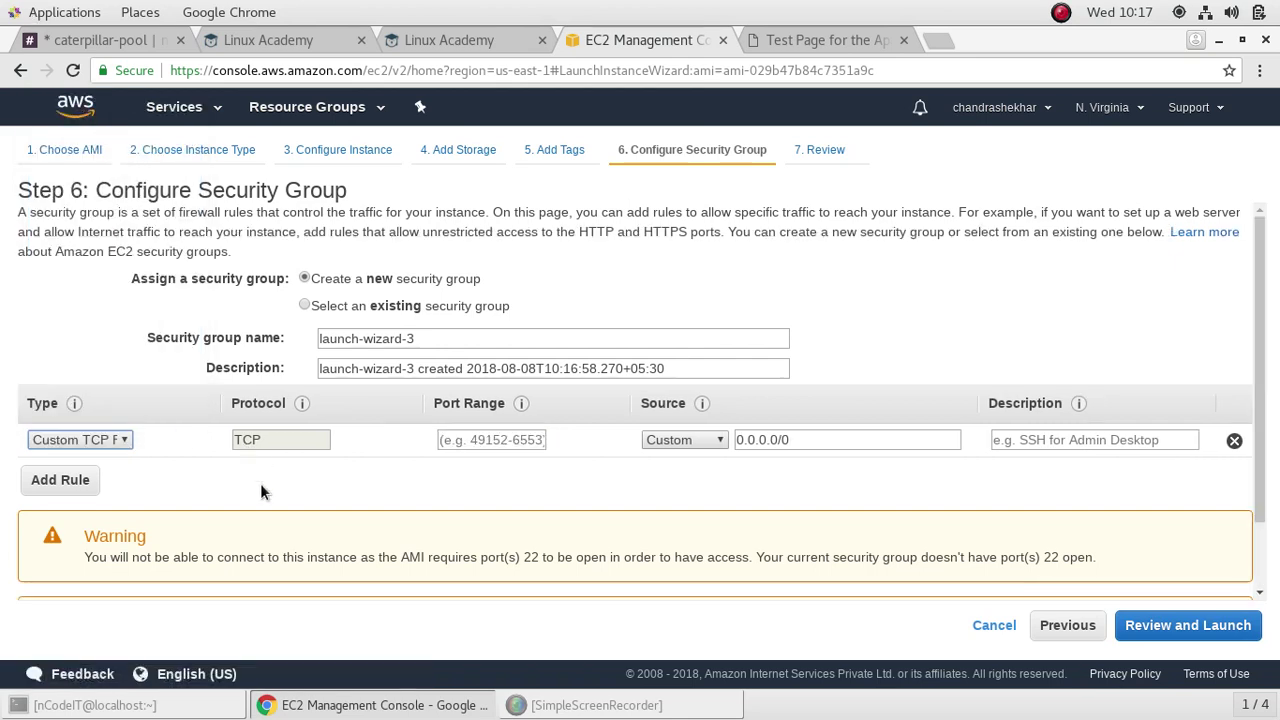
left_click(100, 440)
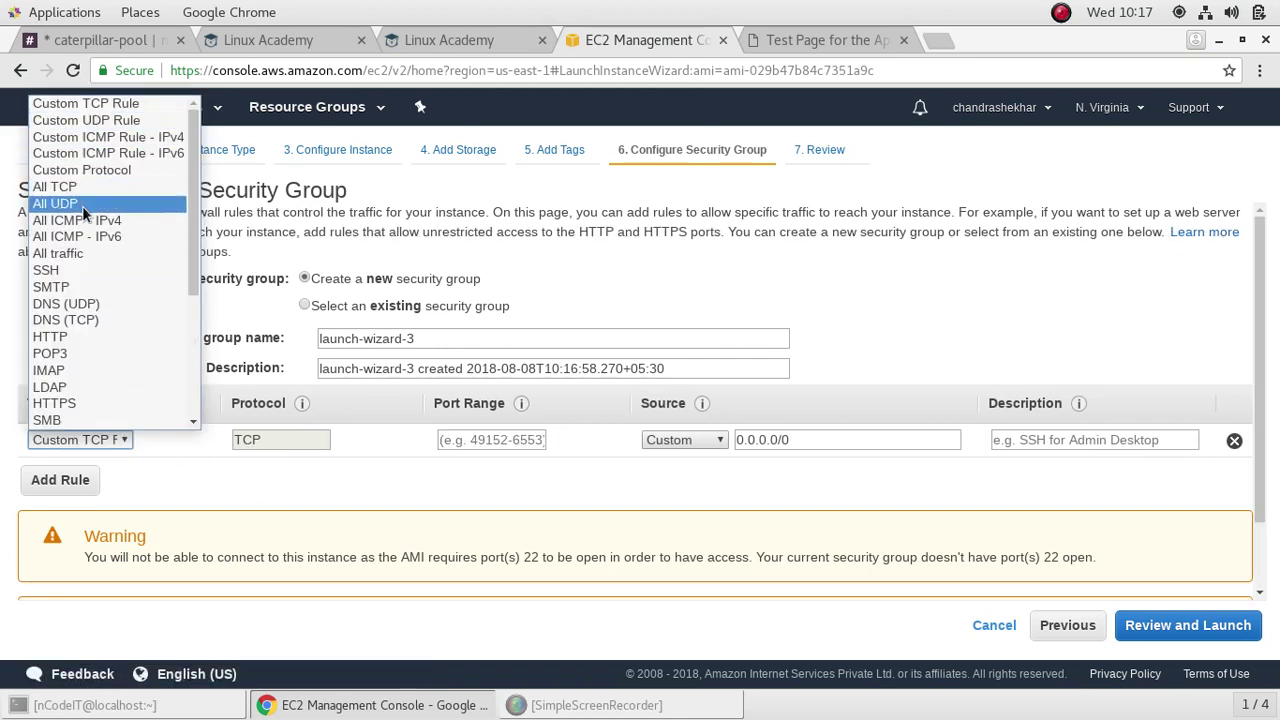
left_click(75, 336)
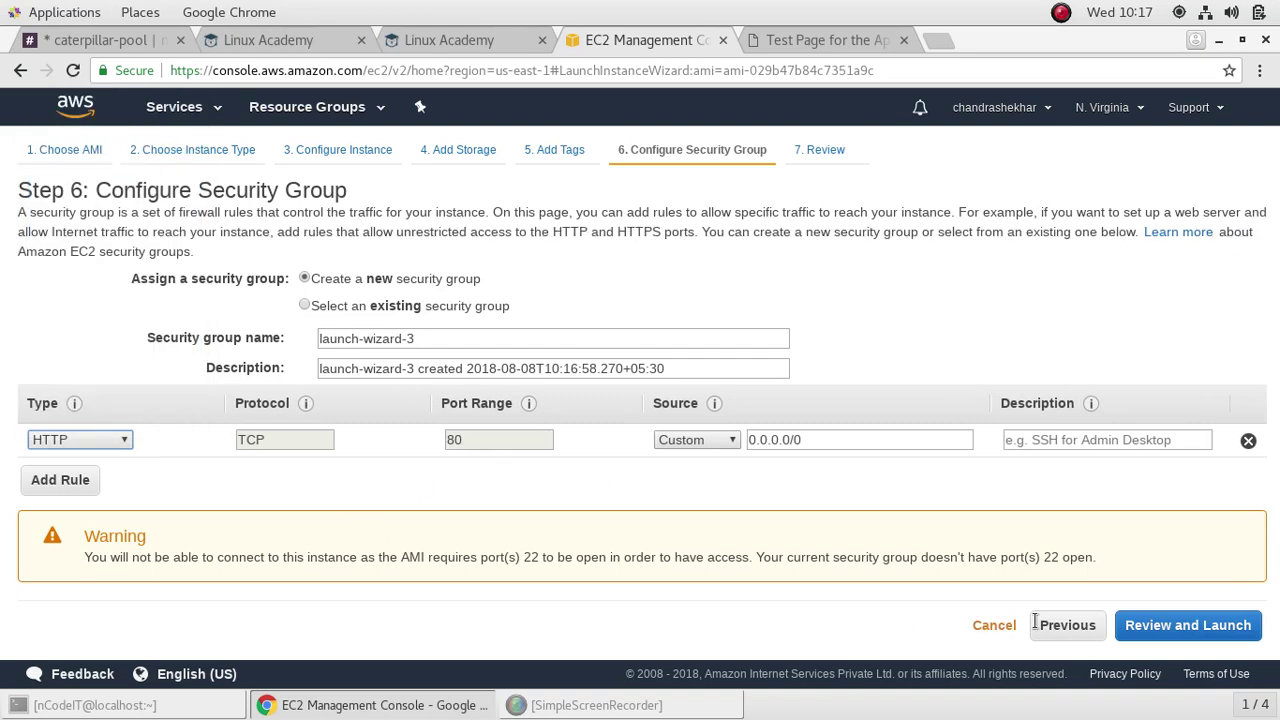
- Review the instance configuration and launch it with the existing key pair EC2instance1, acknowledging access to its private key file
left_click(1188, 625)
scroll(723, 385, "down", 4)
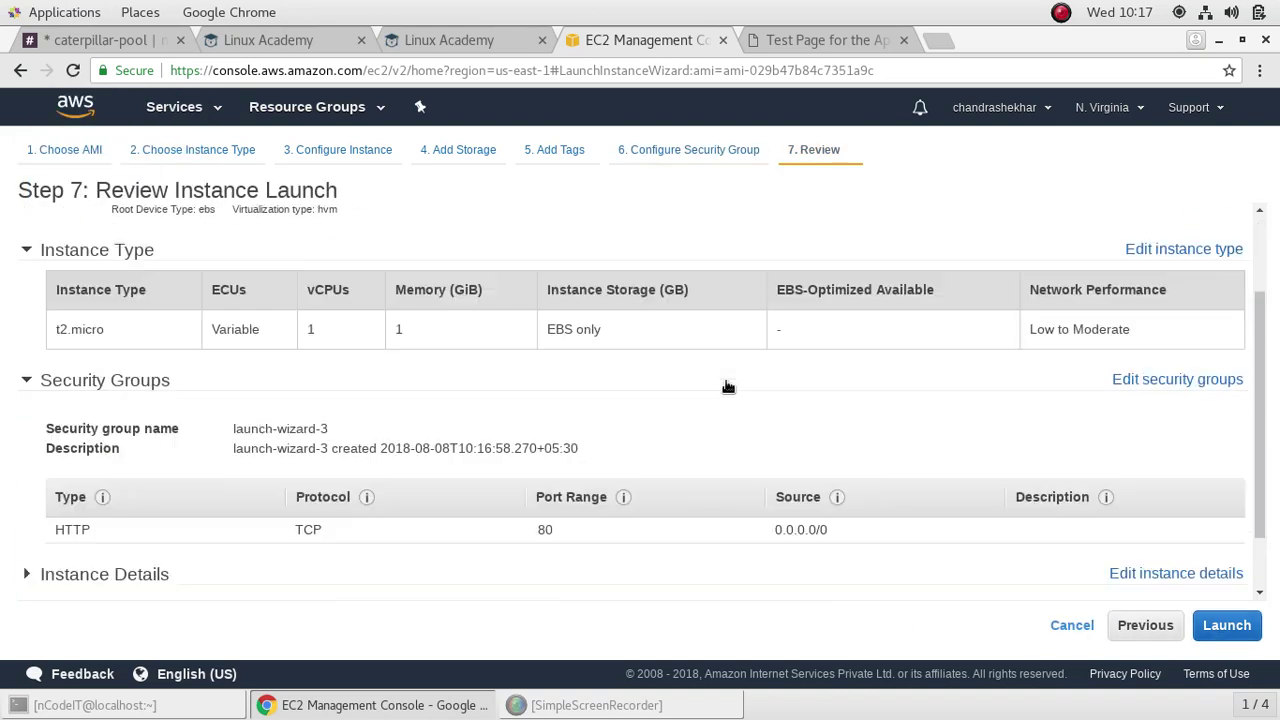
left_click(1243, 630)
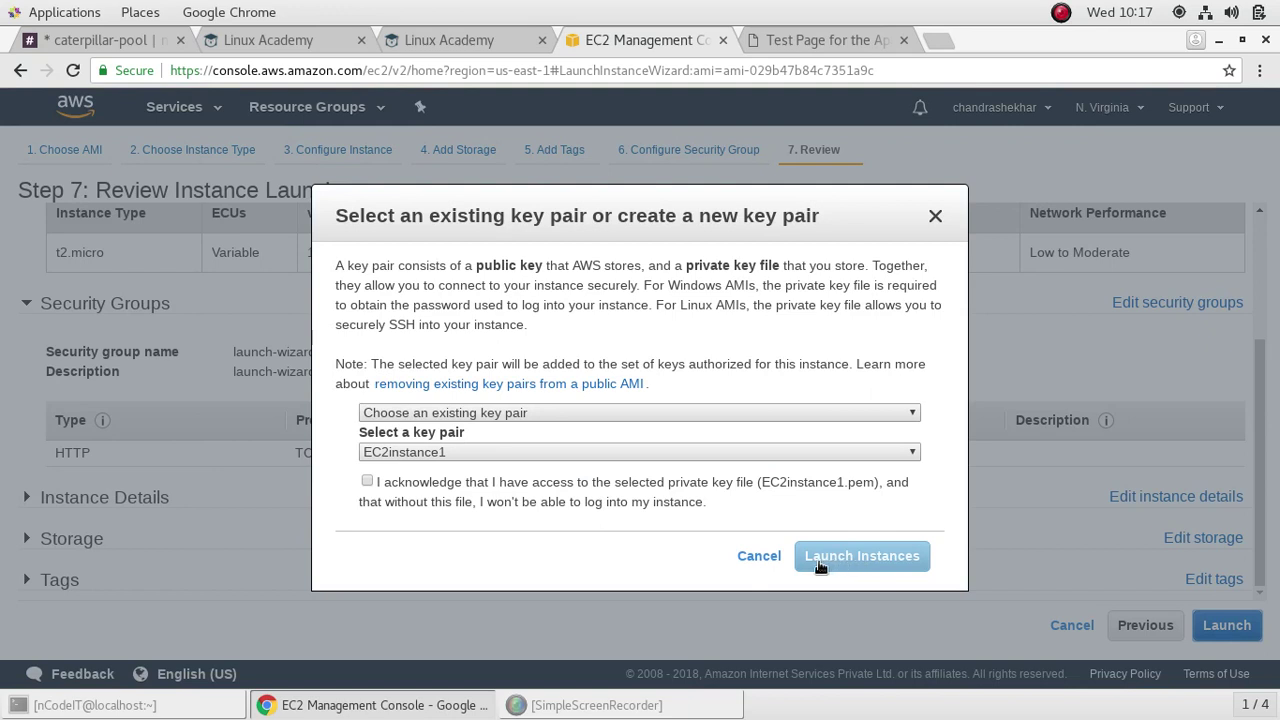
left_click(367, 482)
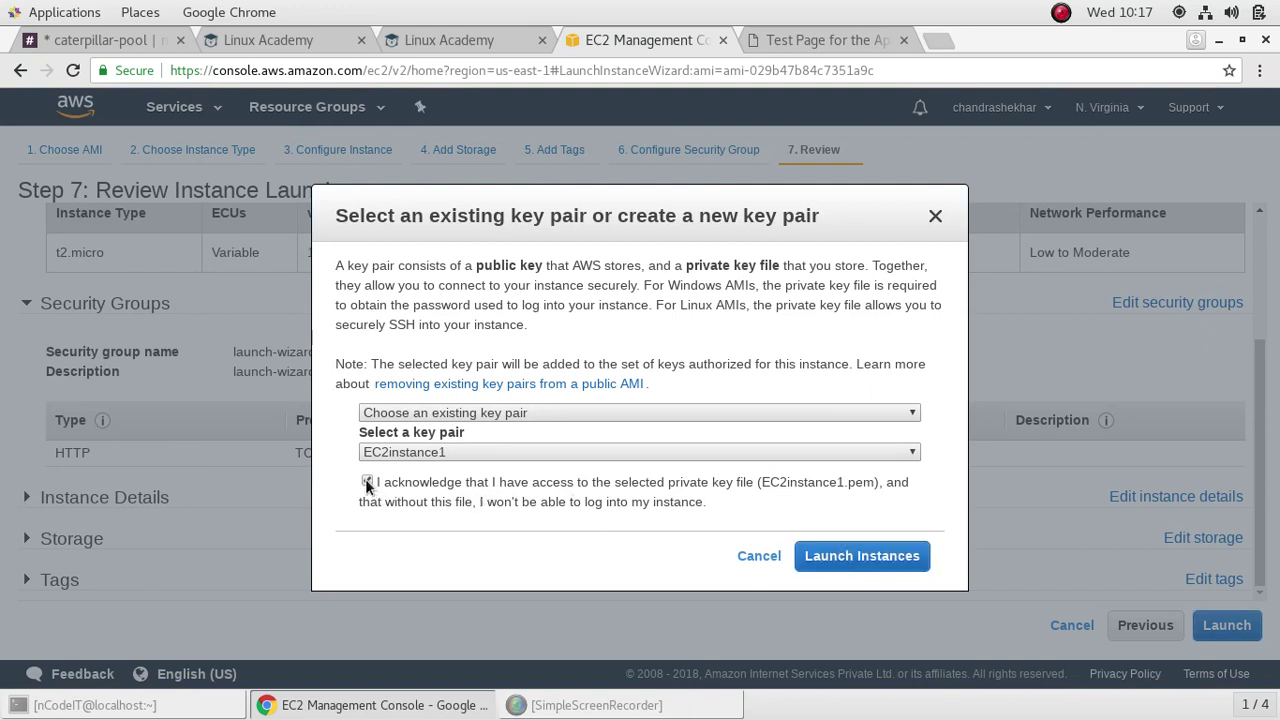
left_click(852, 566)
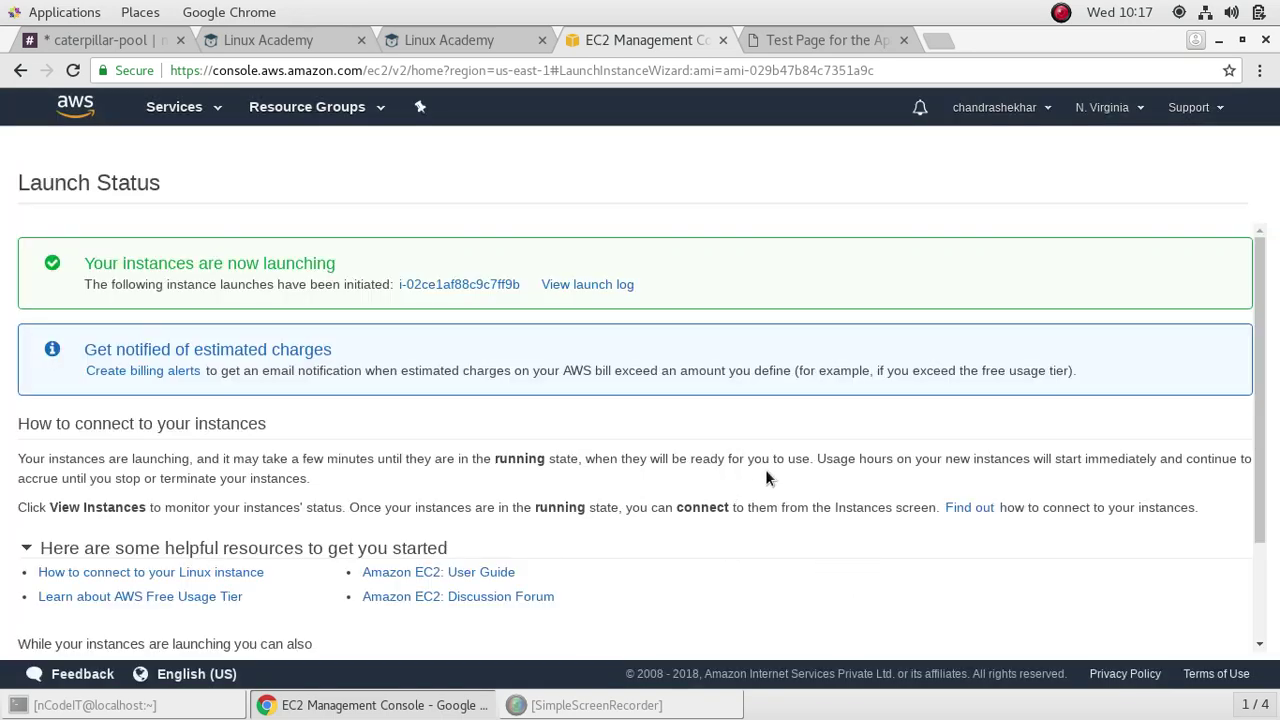
- Look over the launch status page, open the newly launched instance from it, and show the full instances list
scroll(766, 477, "down", 1)
scroll(765, 469, "up", 1)
scroll(767, 479, "down", 3)
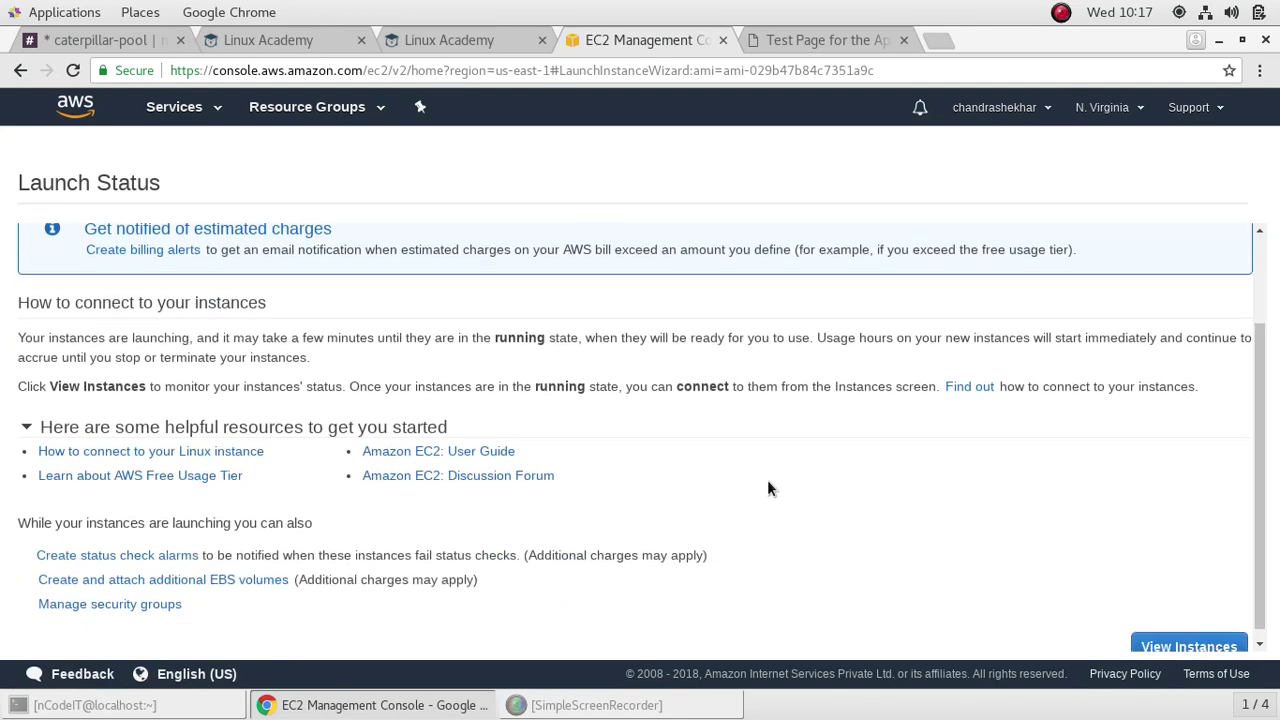
scroll(767, 479, "up", 3)
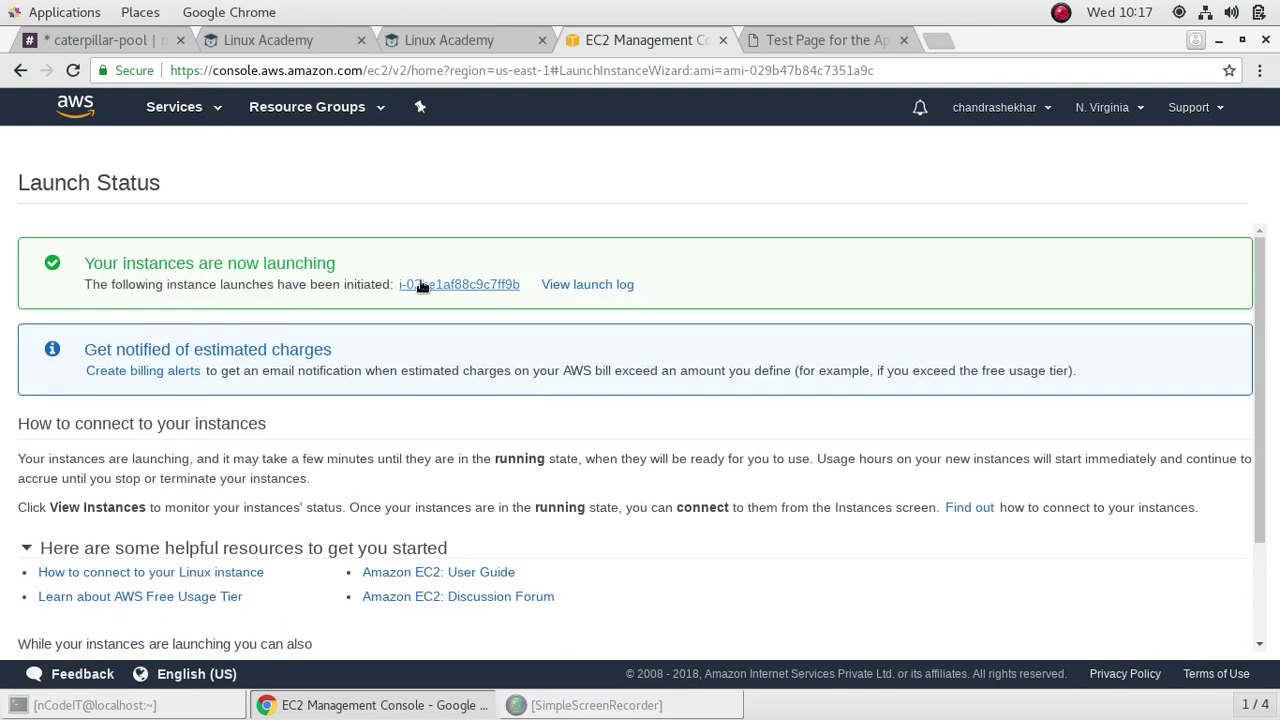
left_click(458, 286)
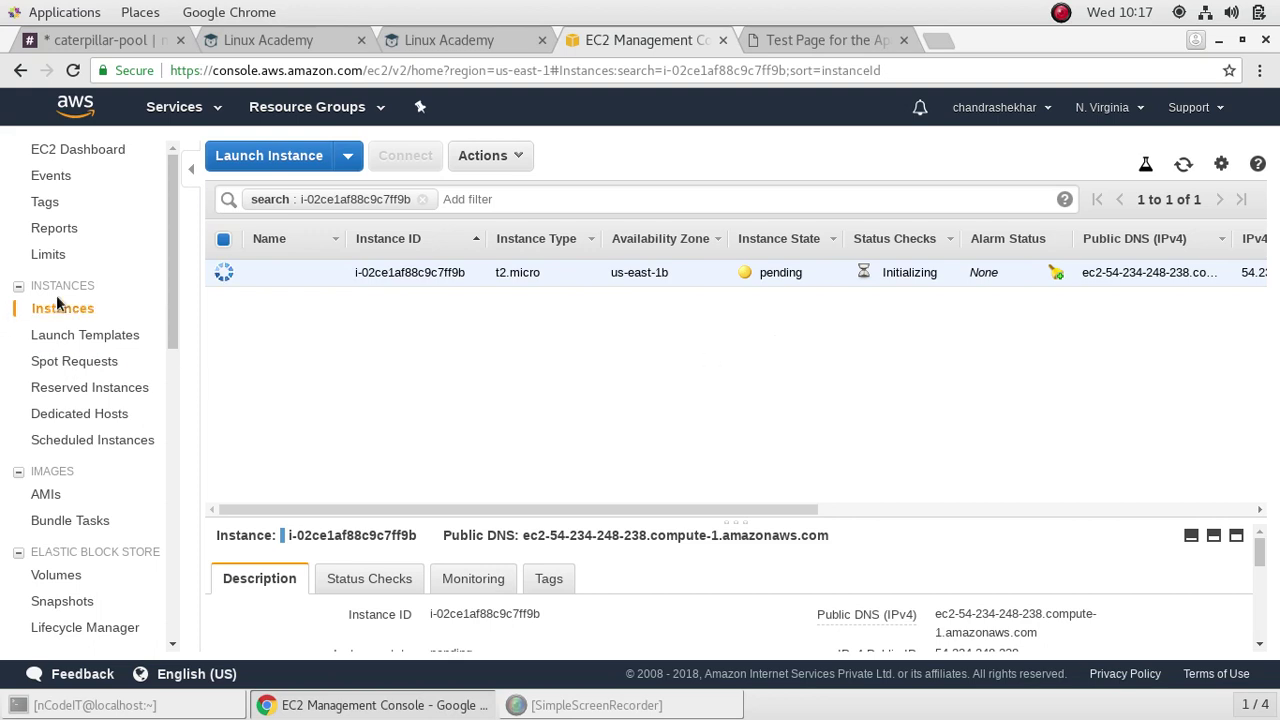
left_click(83, 318)
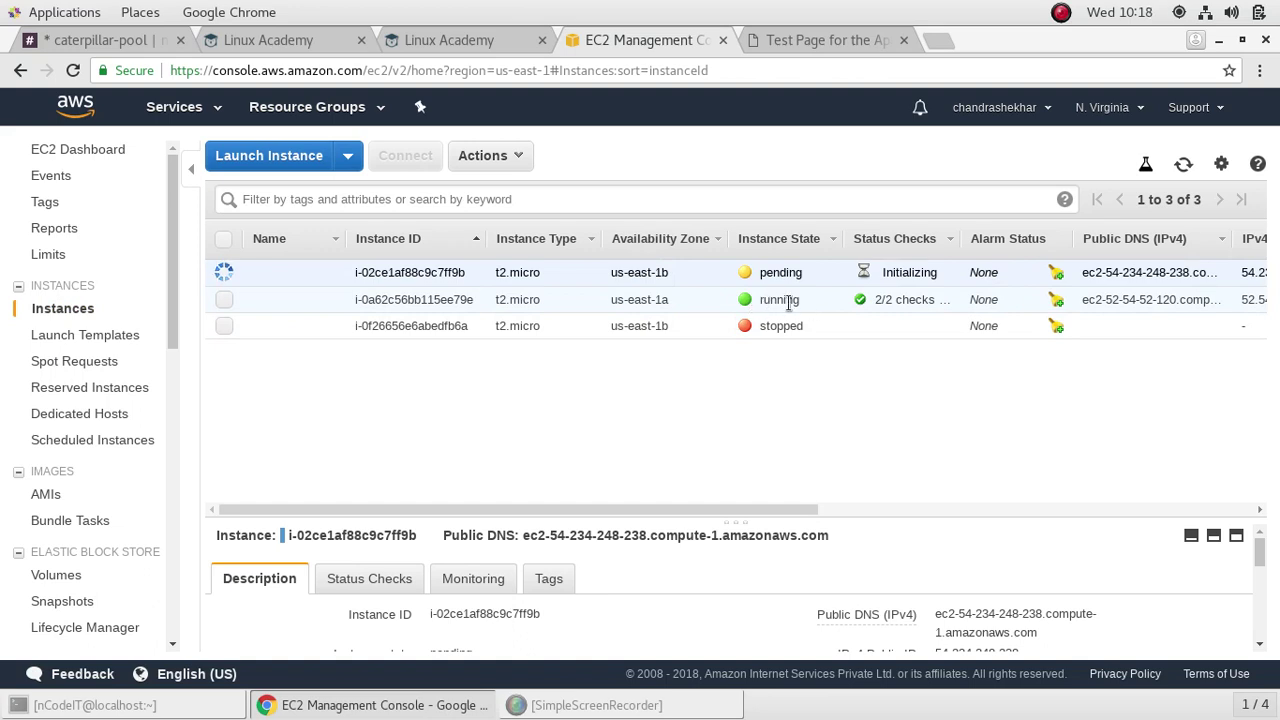
- Stop the running instance in us-east-1a and confirm the stop
right_click(786, 299)
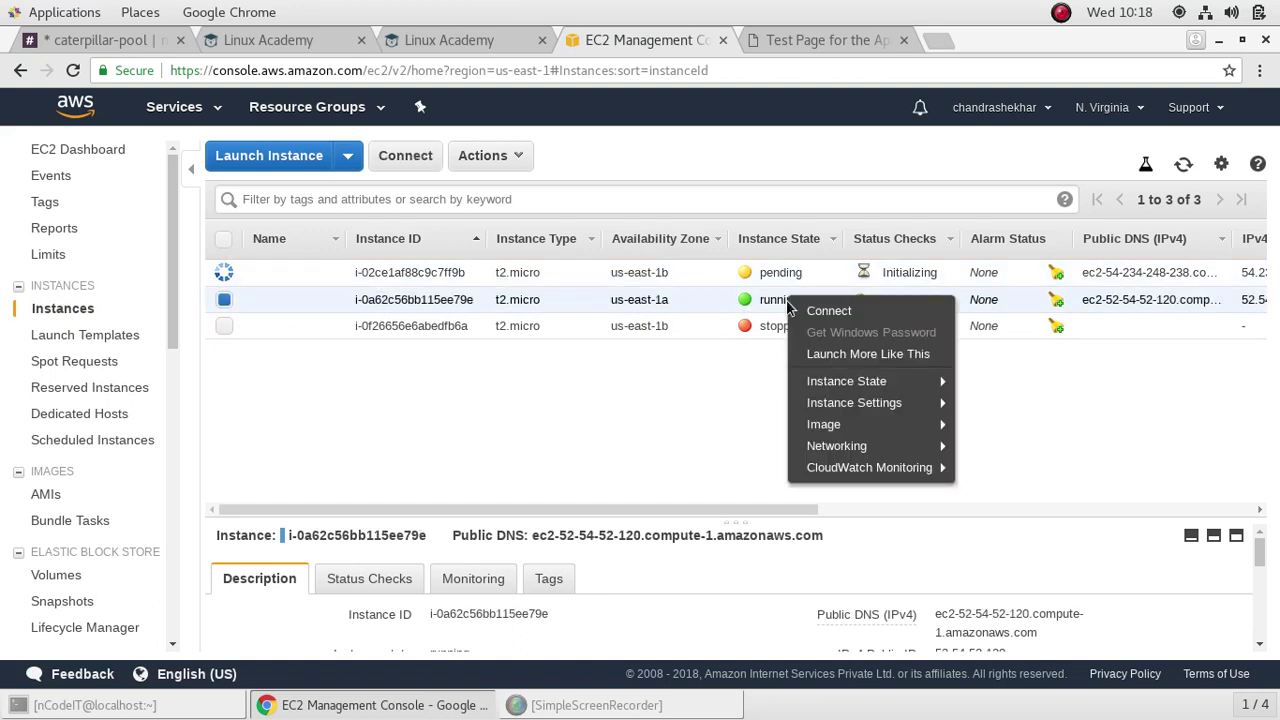
mouse_move(862, 381)
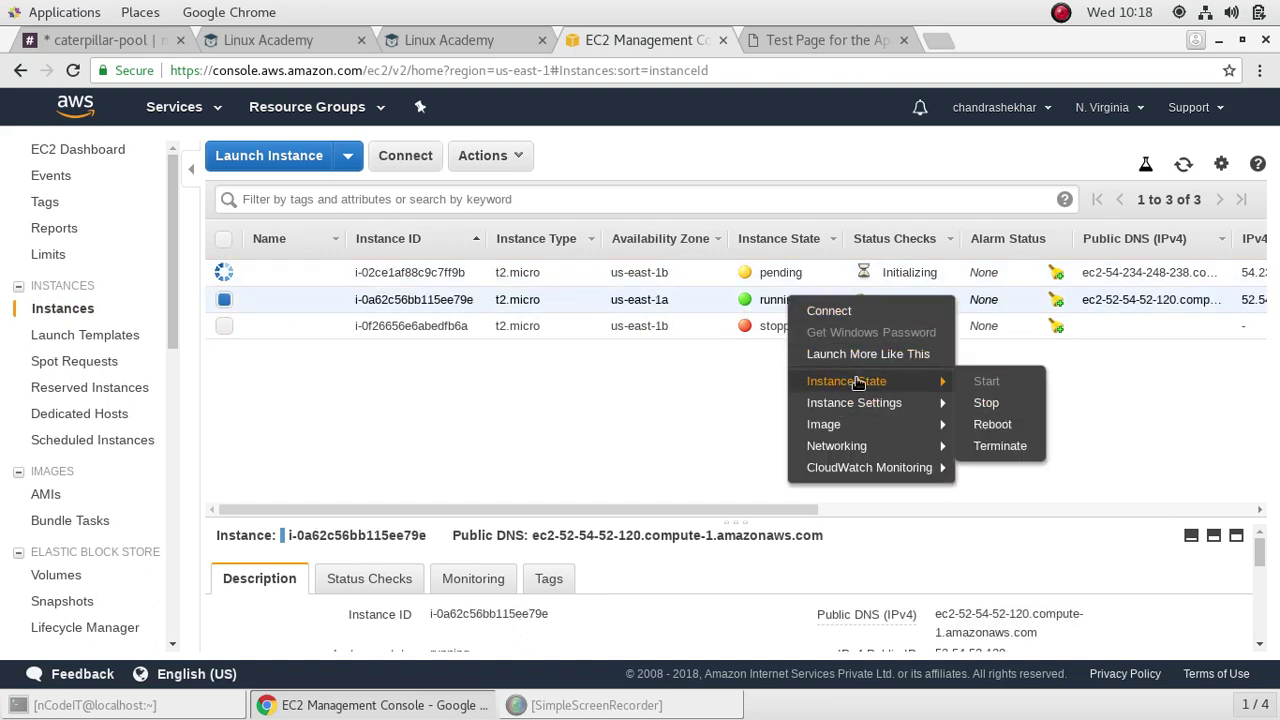
left_click(987, 405)
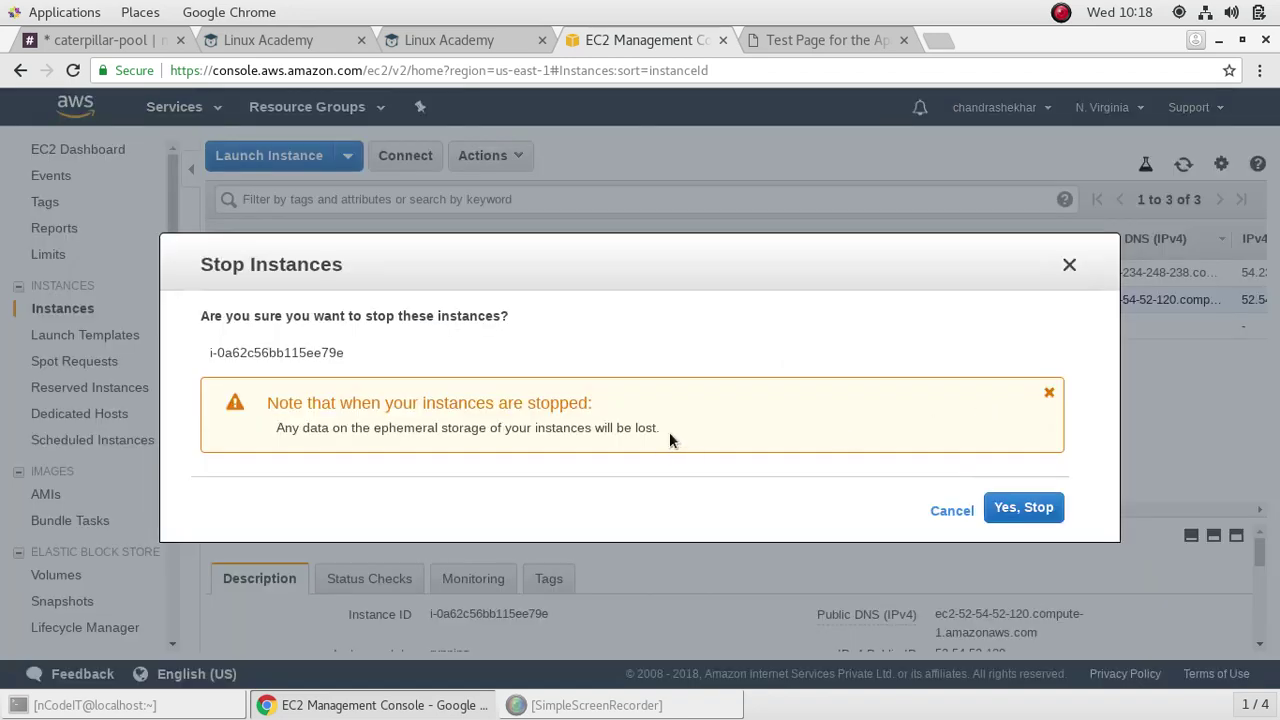
left_click(1025, 508)
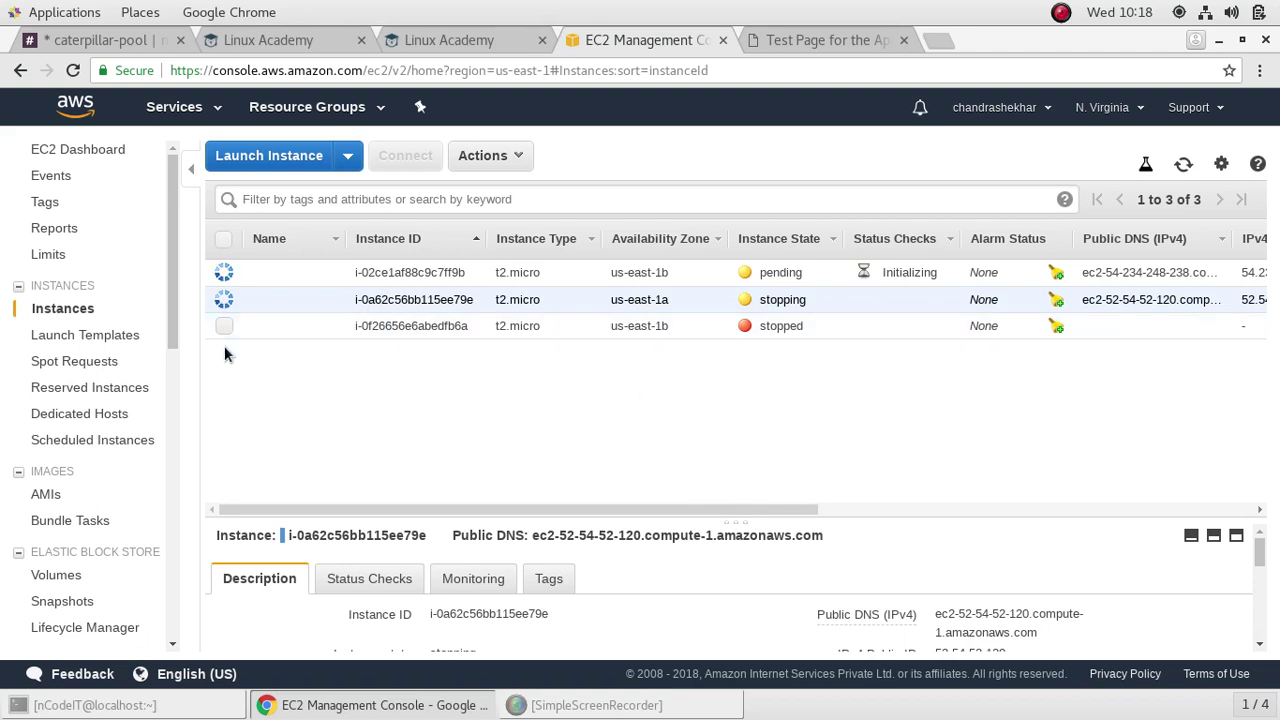
- Check the AMI list, then return to the instances list and examine the instances' states and public IP details
left_click(47, 494)
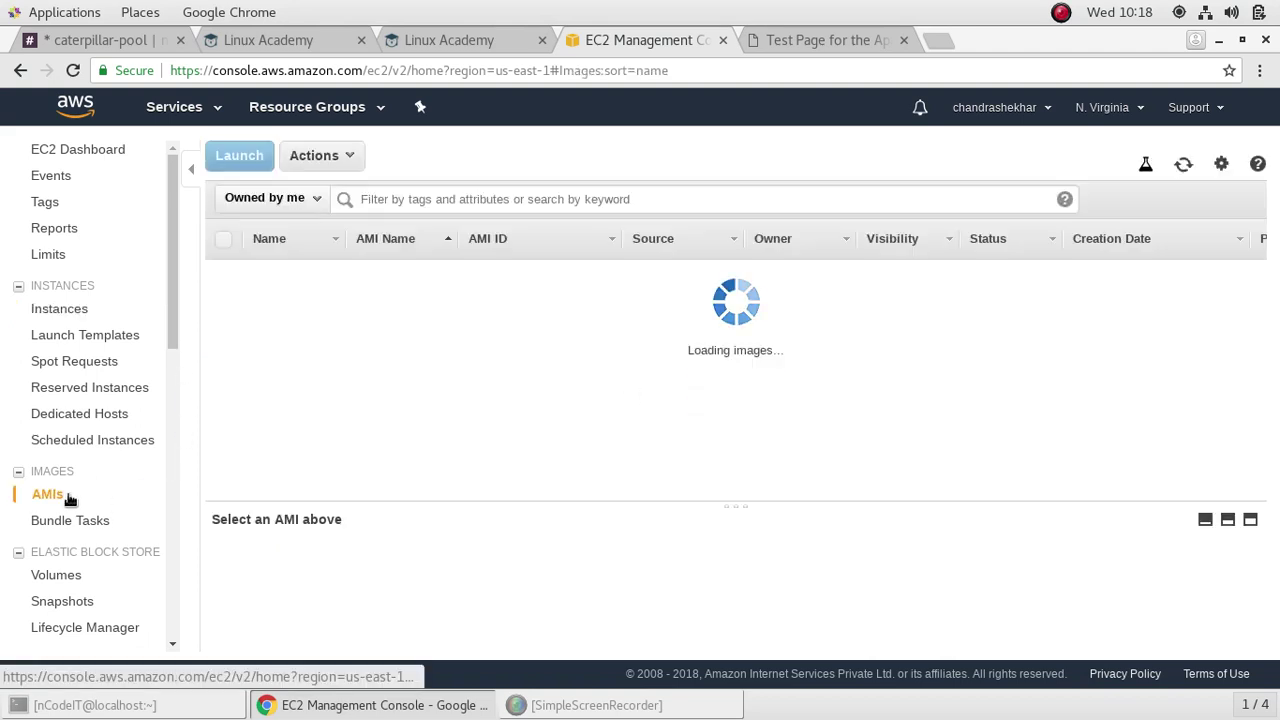
left_click(62, 311)
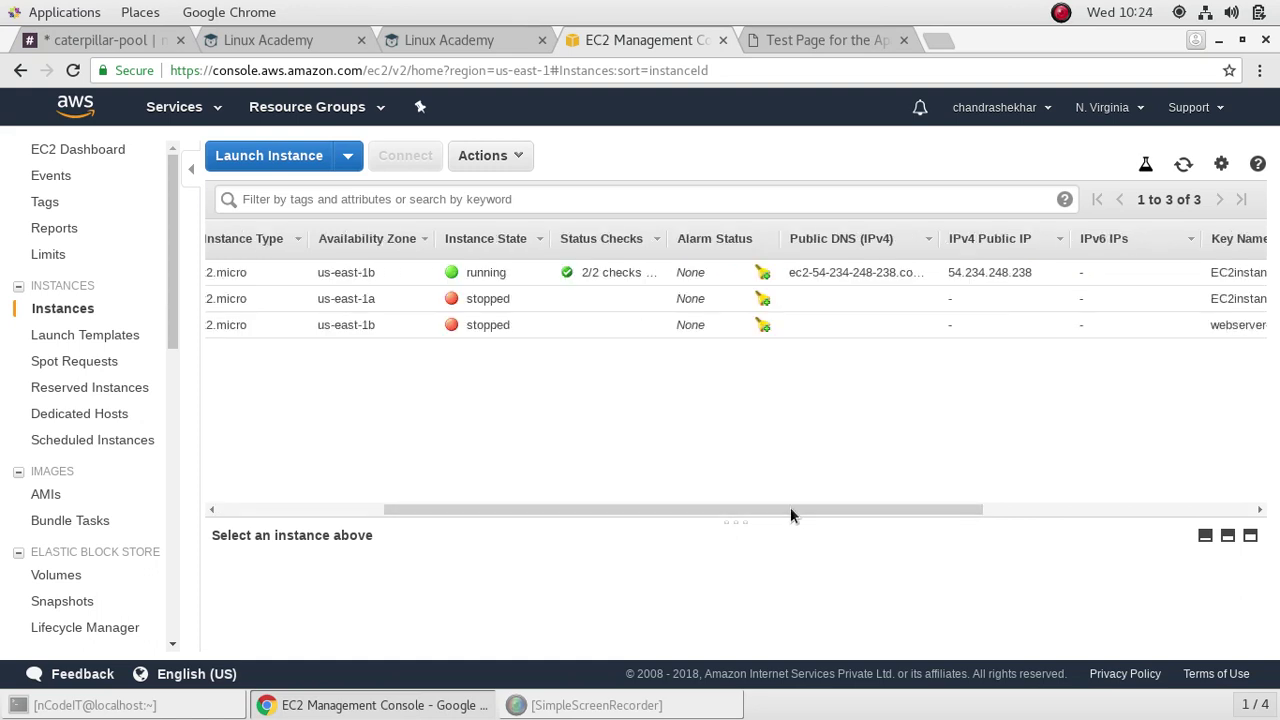
left_click_drag(739, 523, 328, 547)
left_click_drag(517, 541, 180, 567)
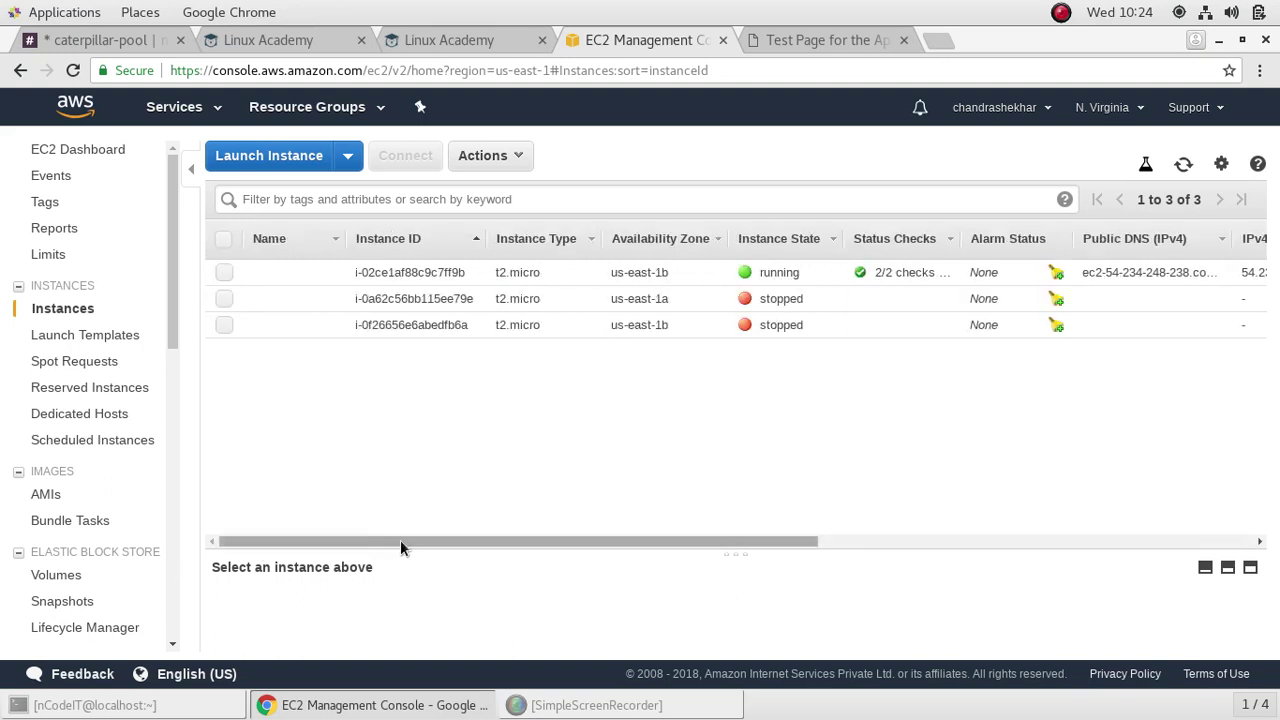
left_click_drag(400, 545, 897, 577)
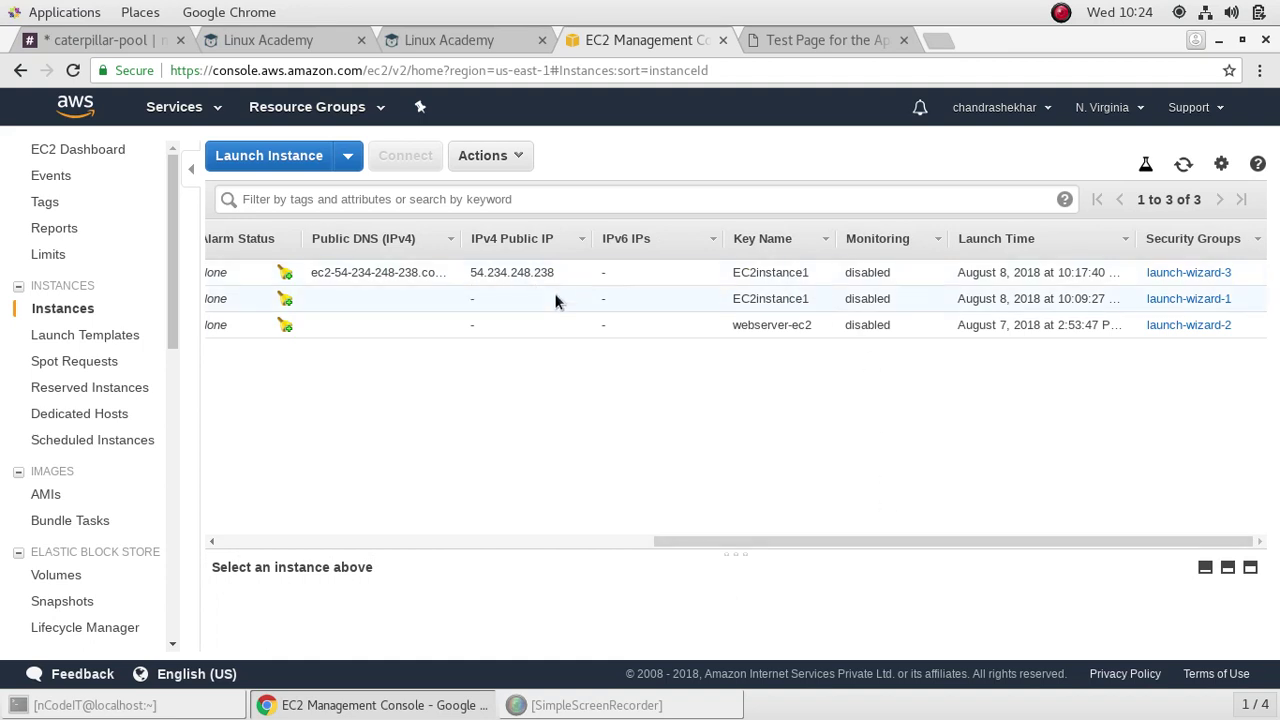
- Select the new launch-wizard-3 instance and try to copy its IPv4 public IP from the instances list
left_click_drag(558, 274, 473, 273)
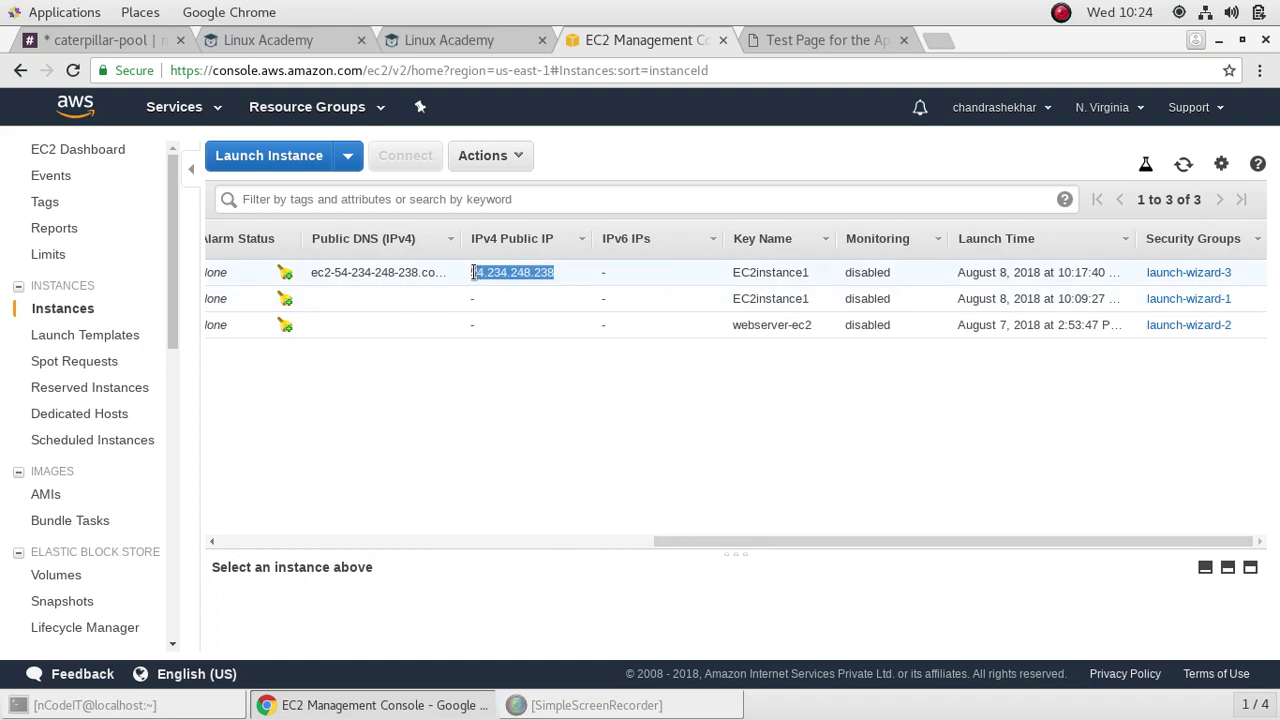
left_click(470, 273)
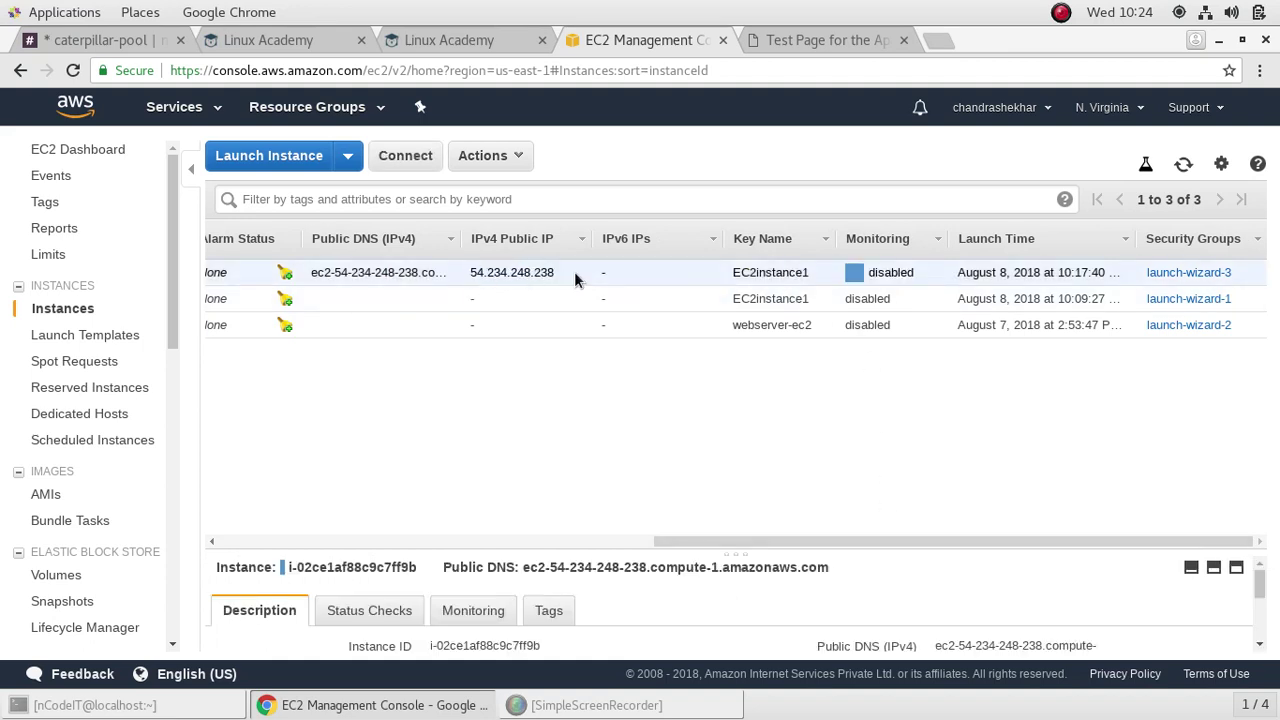
left_click_drag(560, 272, 469, 272)
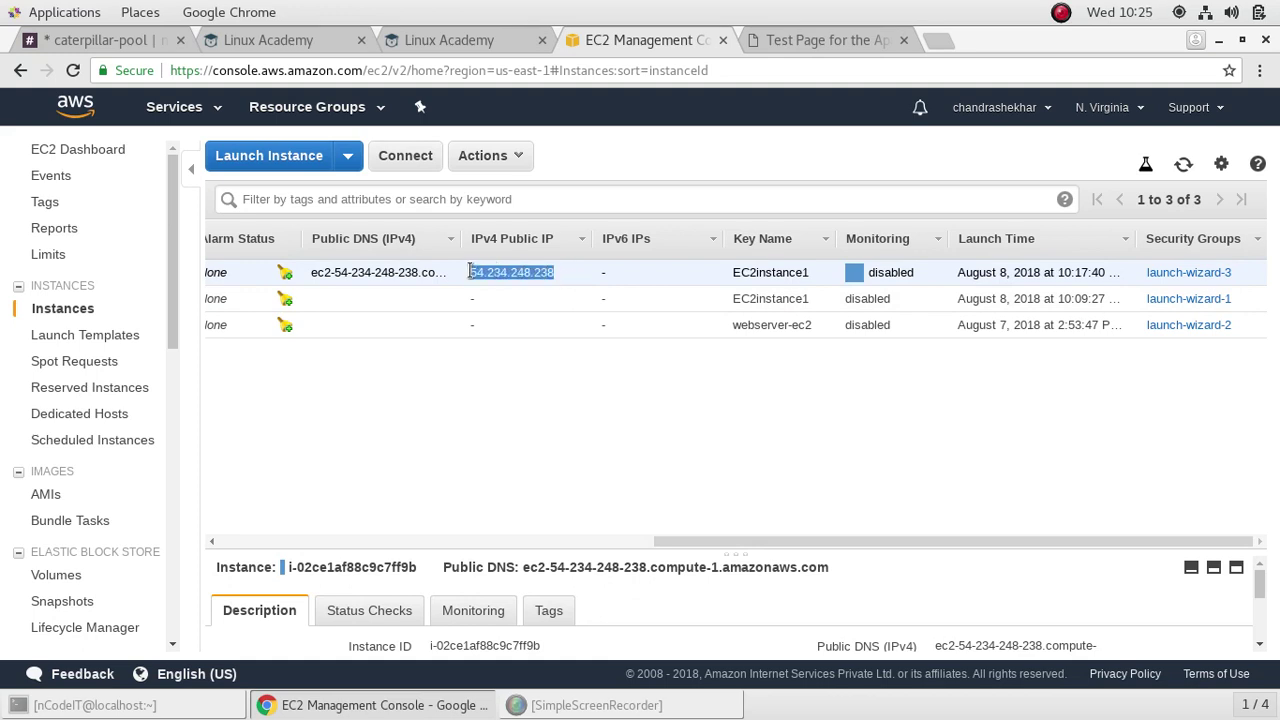
right_click(490, 272)
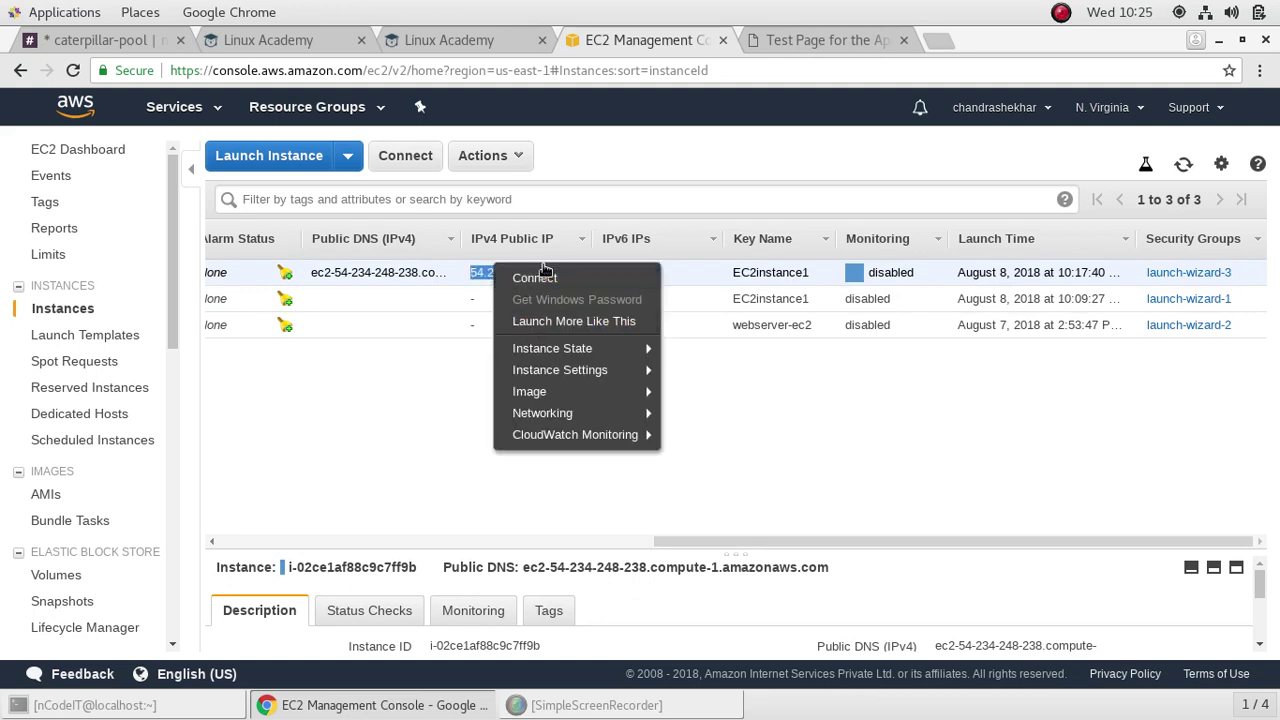
left_click(487, 272)
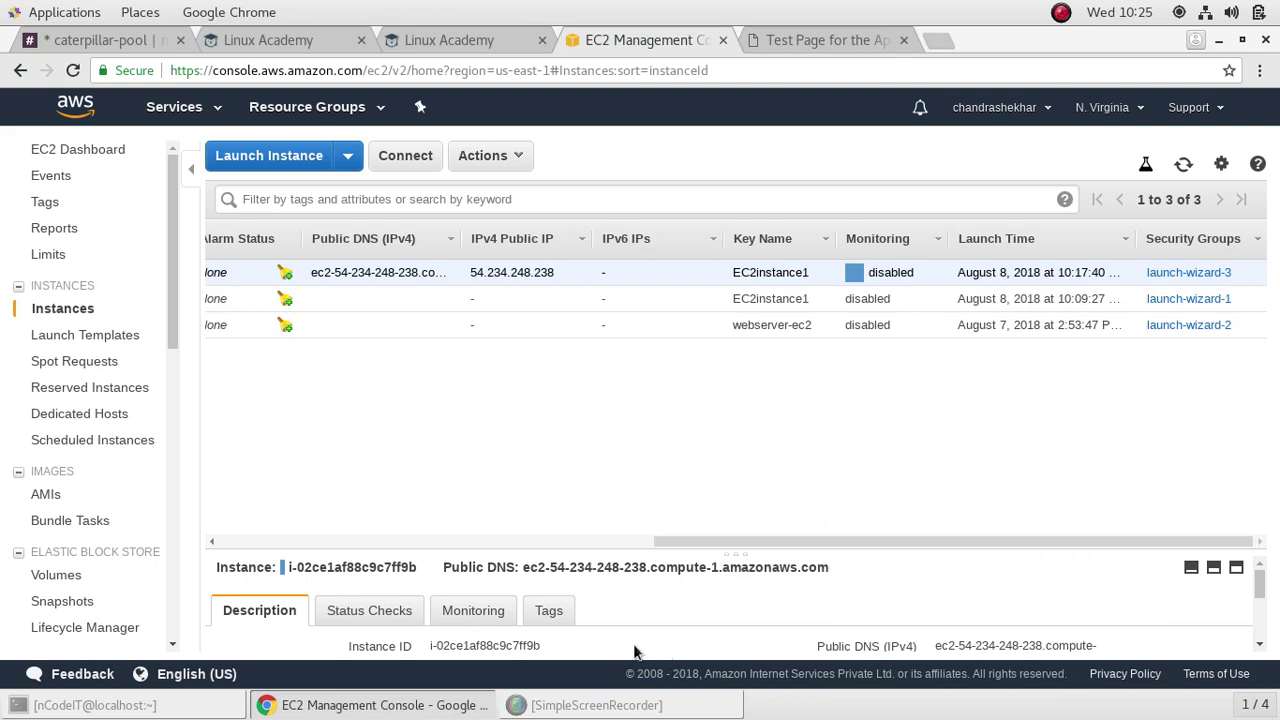
left_click_drag(641, 567, 549, 567)
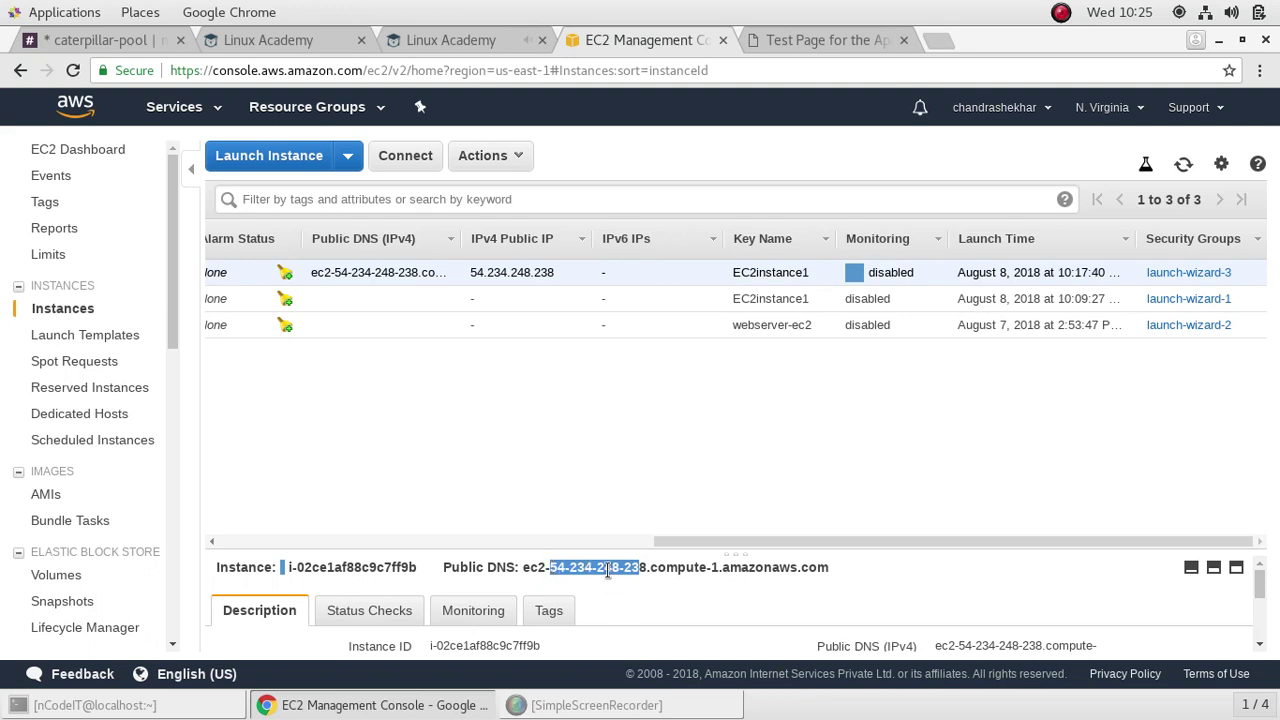
right_click(607, 568)
left_click(646, 583)
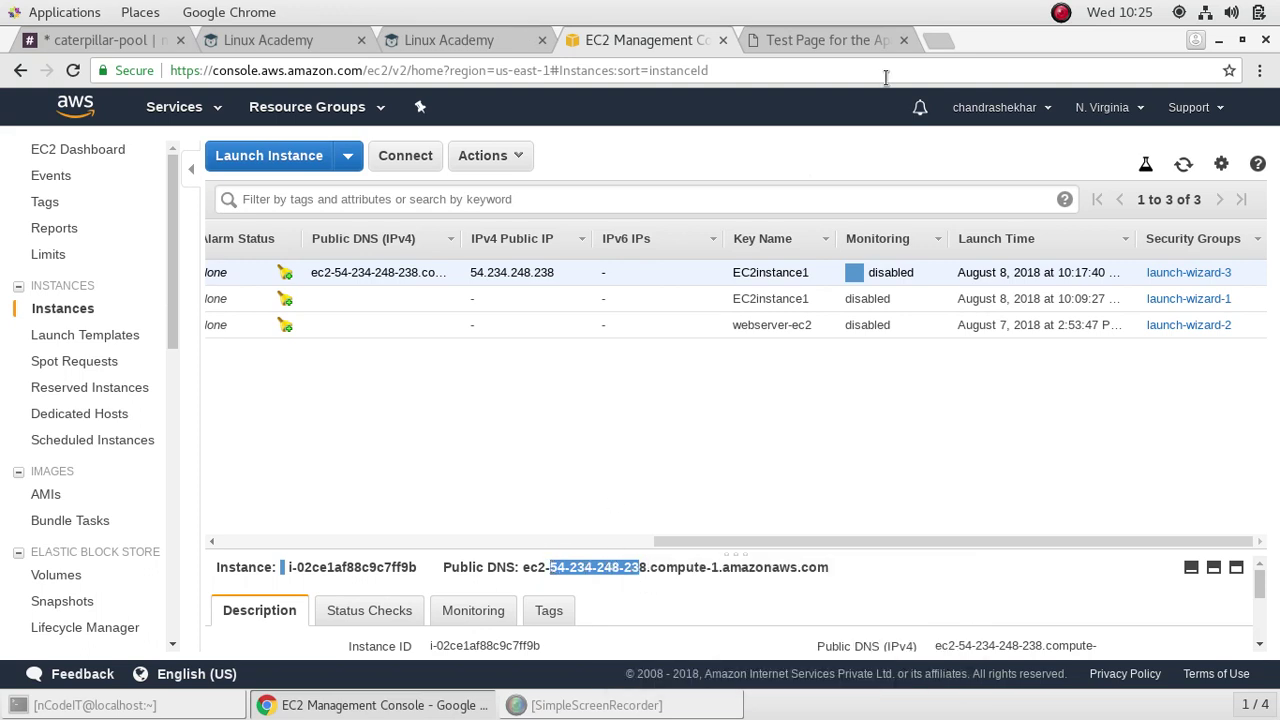
left_click(925, 38)
right_click(769, 70)
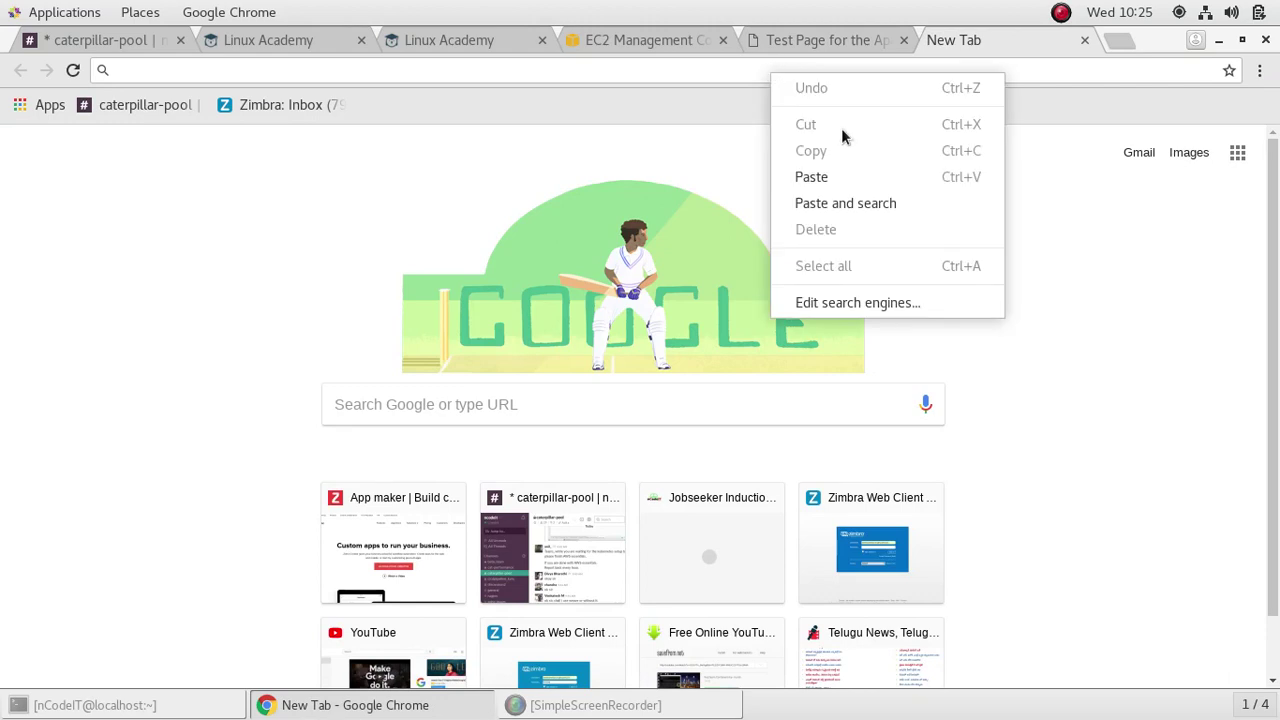
left_click(845, 177)
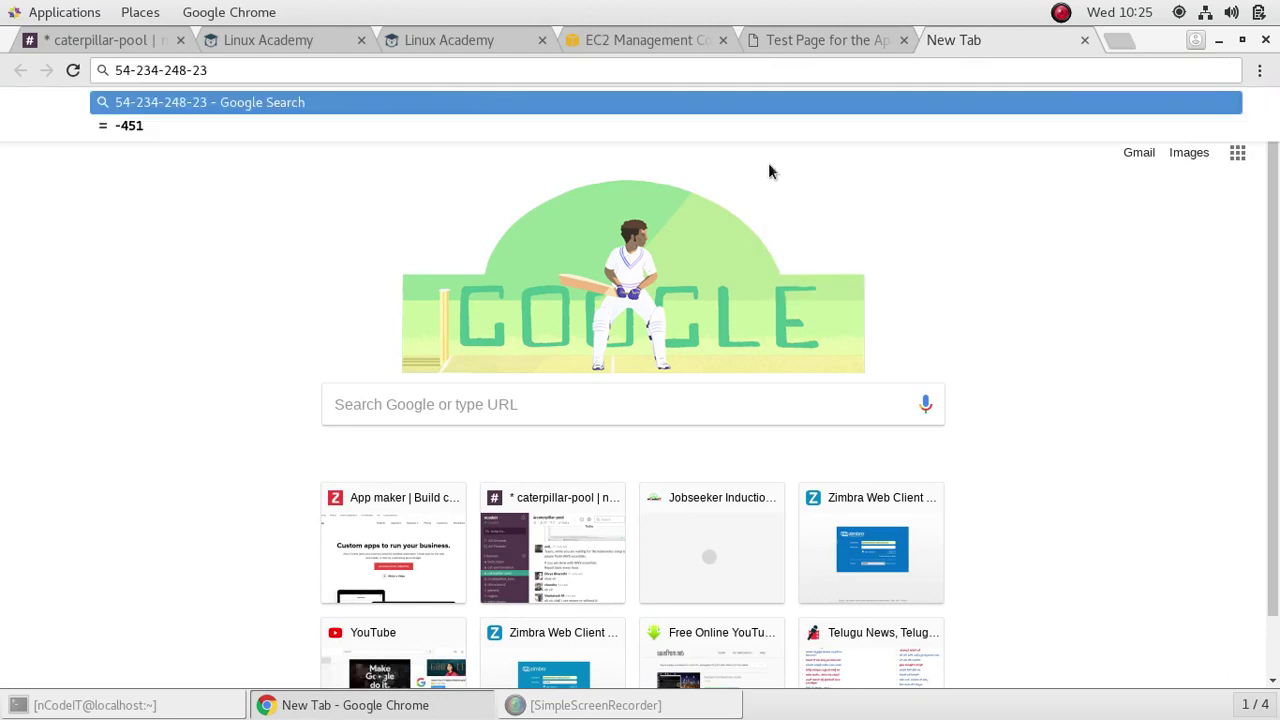
- Correct the pasted address to 54.234.248.238, replacing the hyphens with dots, and load the page
key("BackSpace")
type(".")
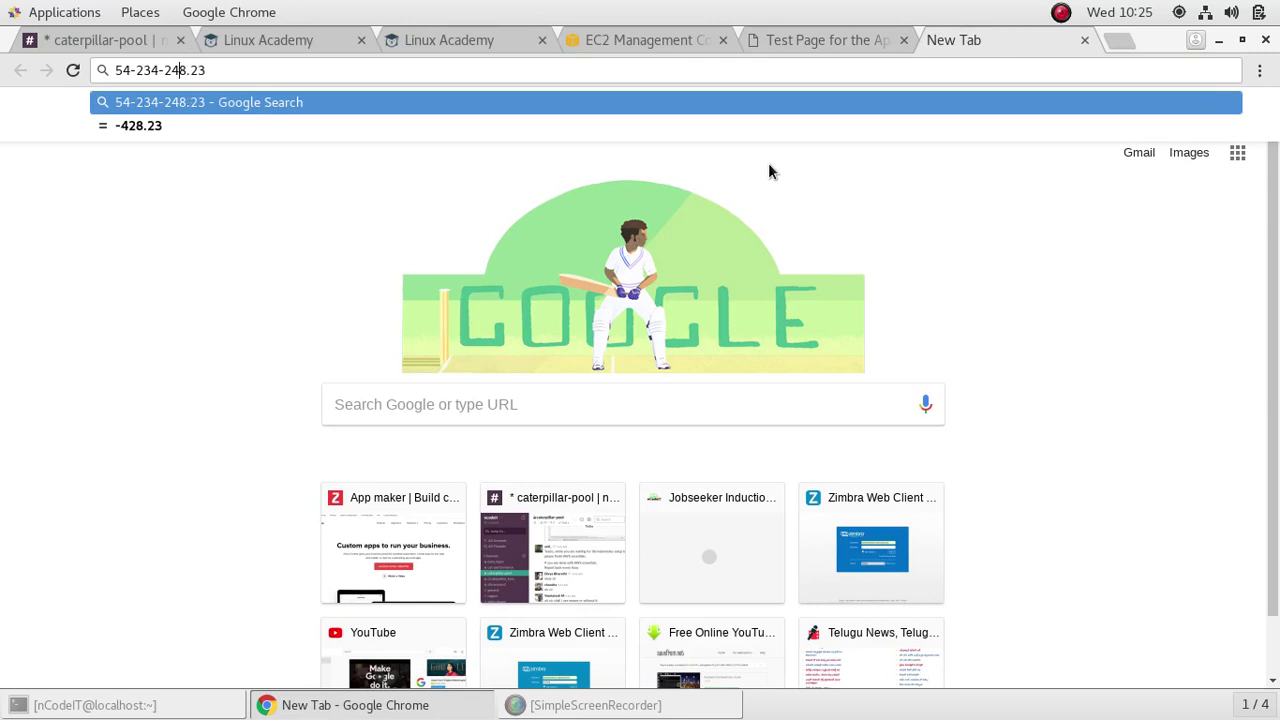
key("BackSpace")
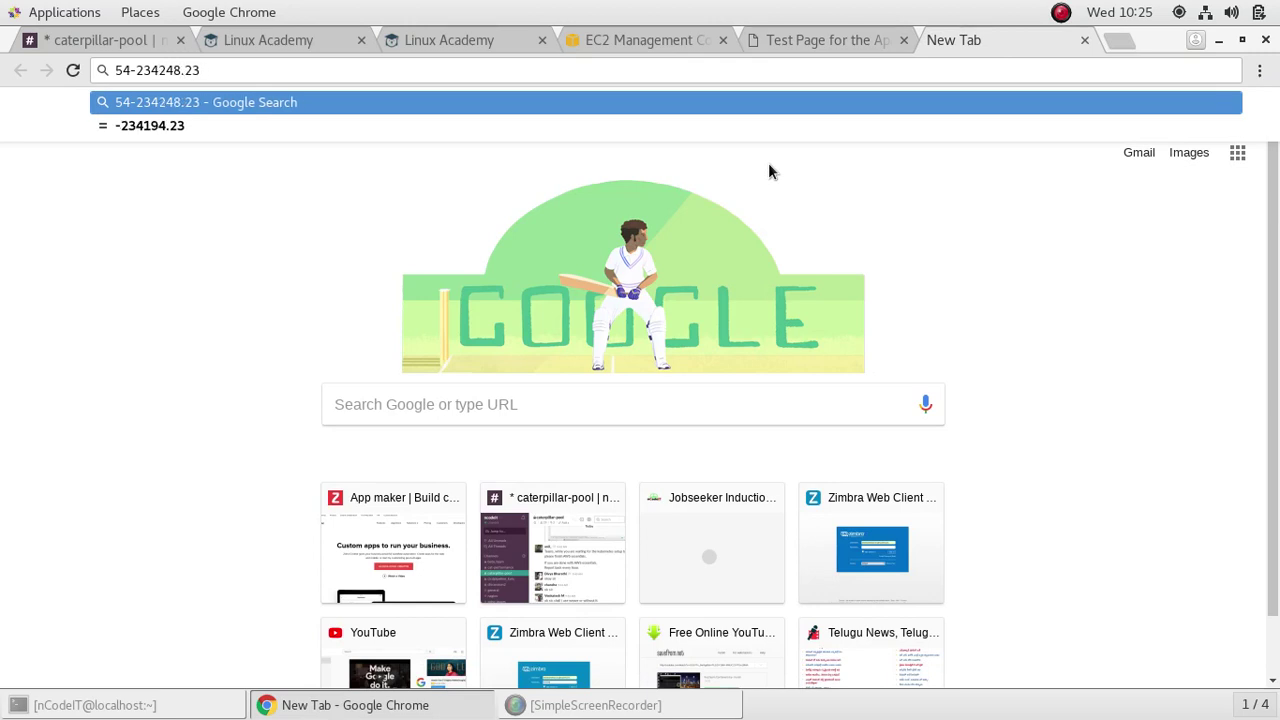
type(".")
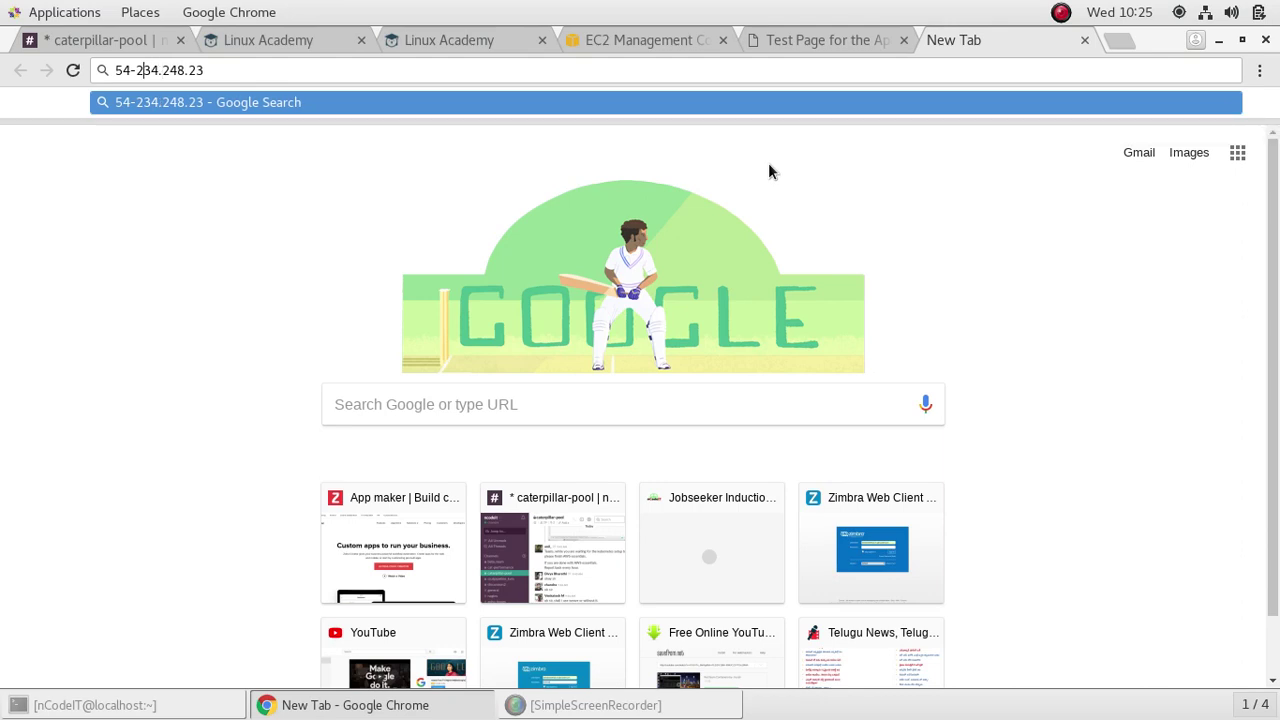
key("BackSpace")
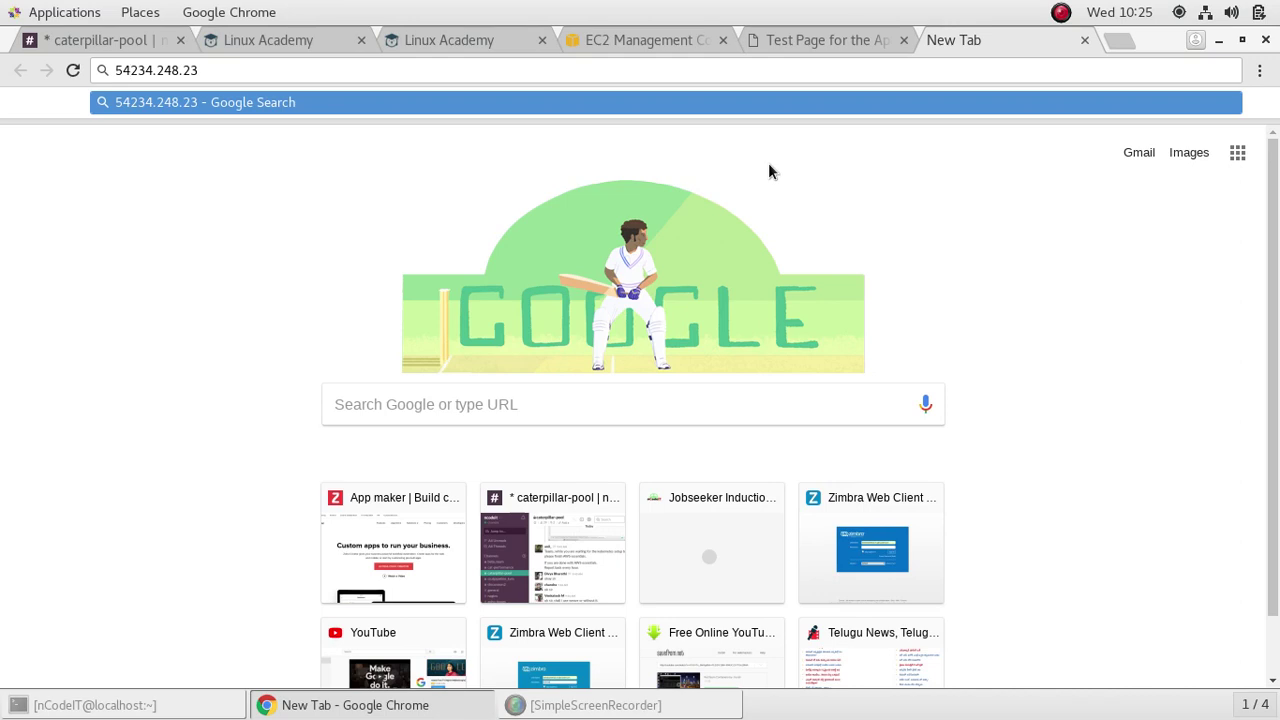
type(".")
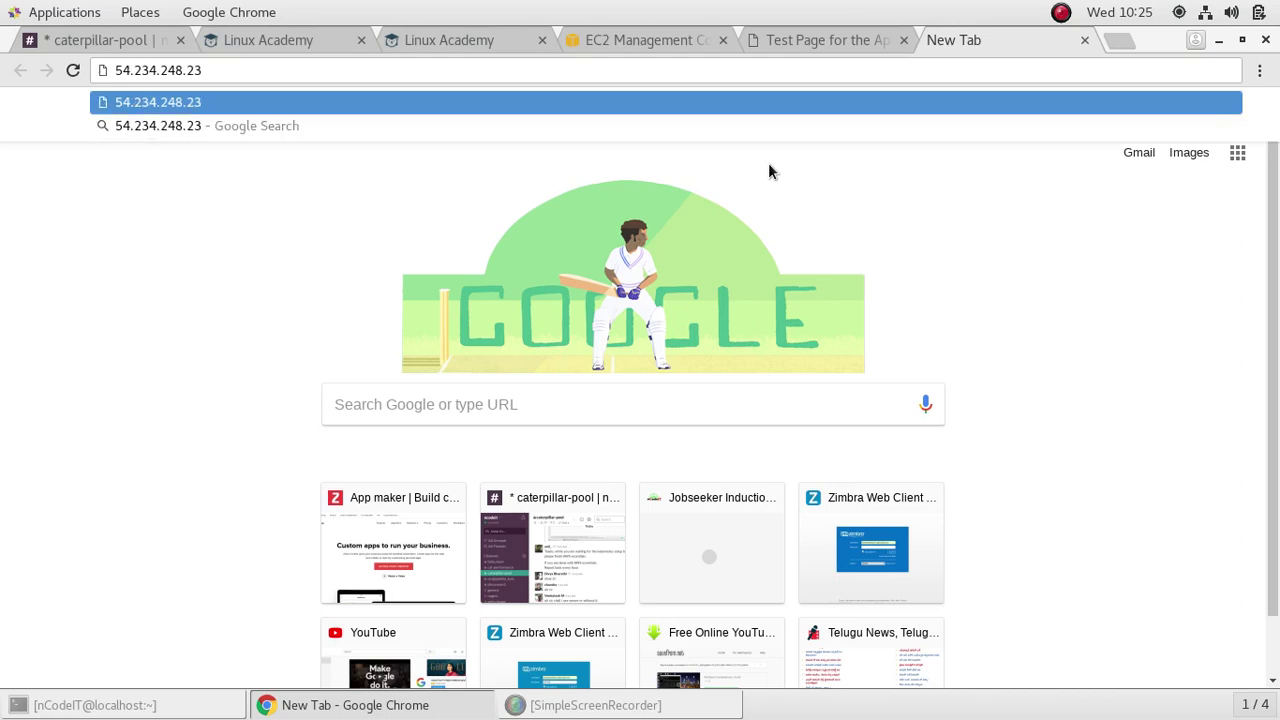
key("Return")
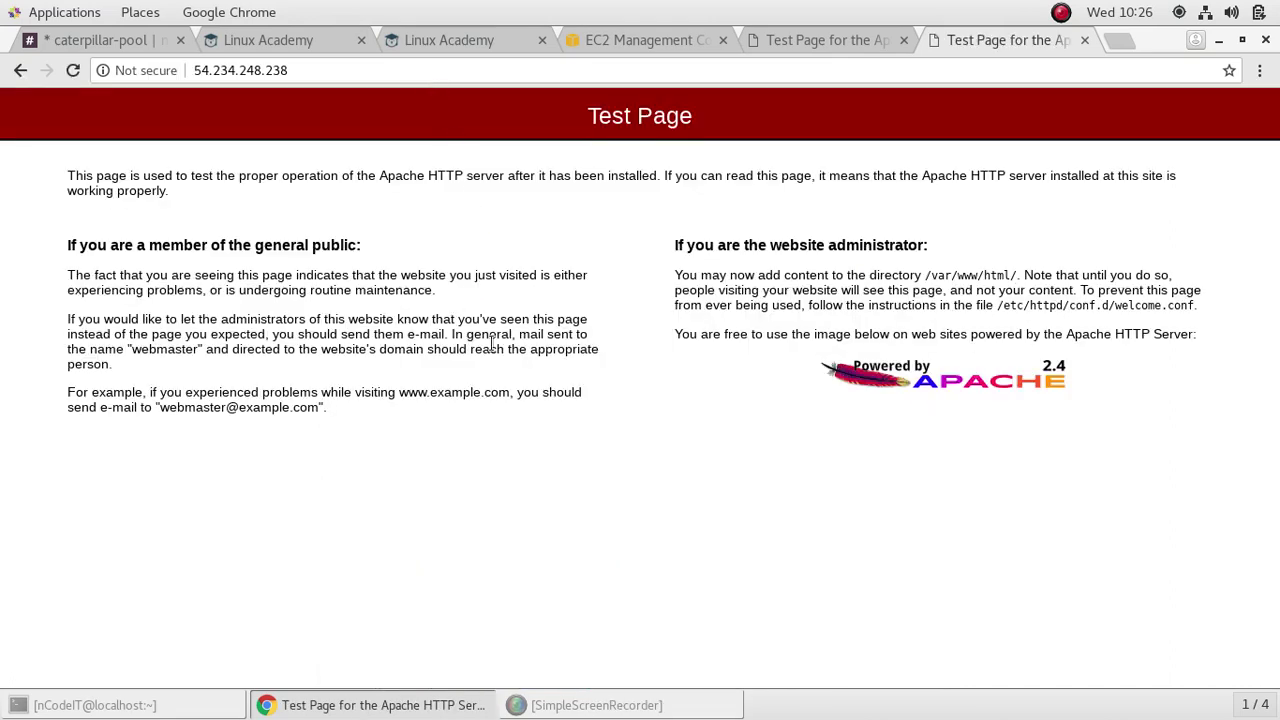
- Reload the Apache test page at 54.234.248.238
left_click(367, 73)
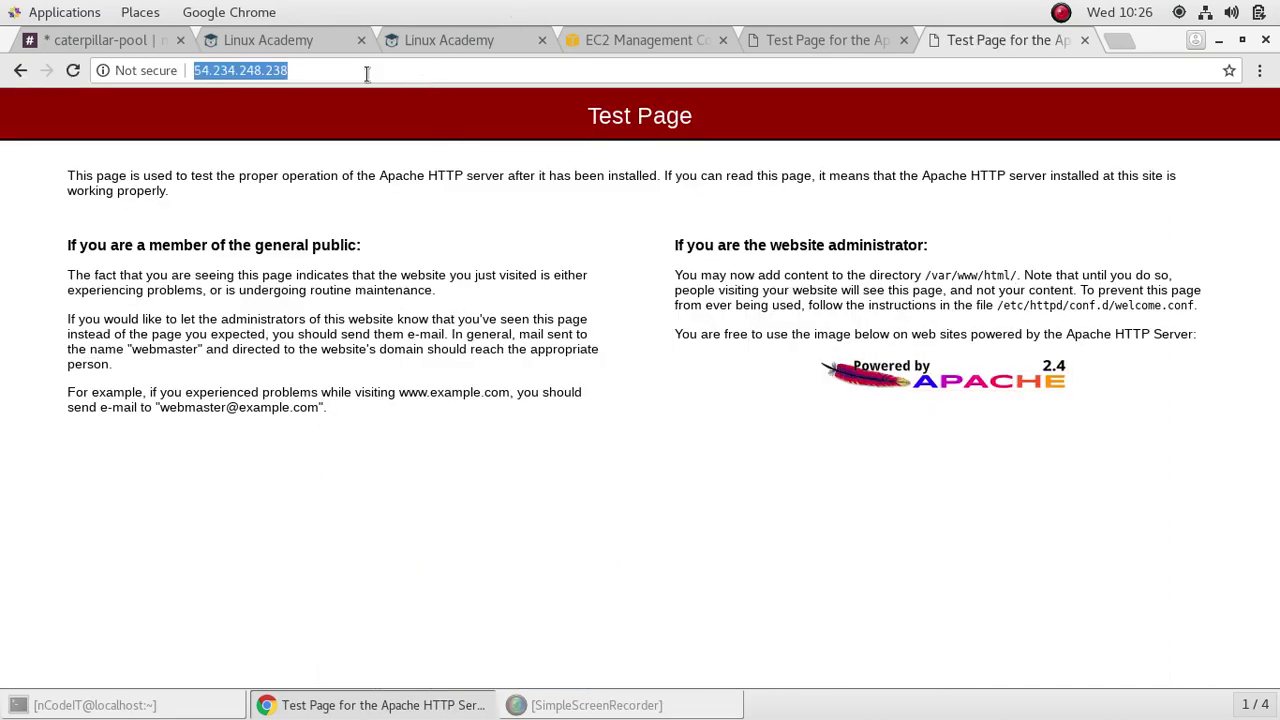
left_click(73, 66)
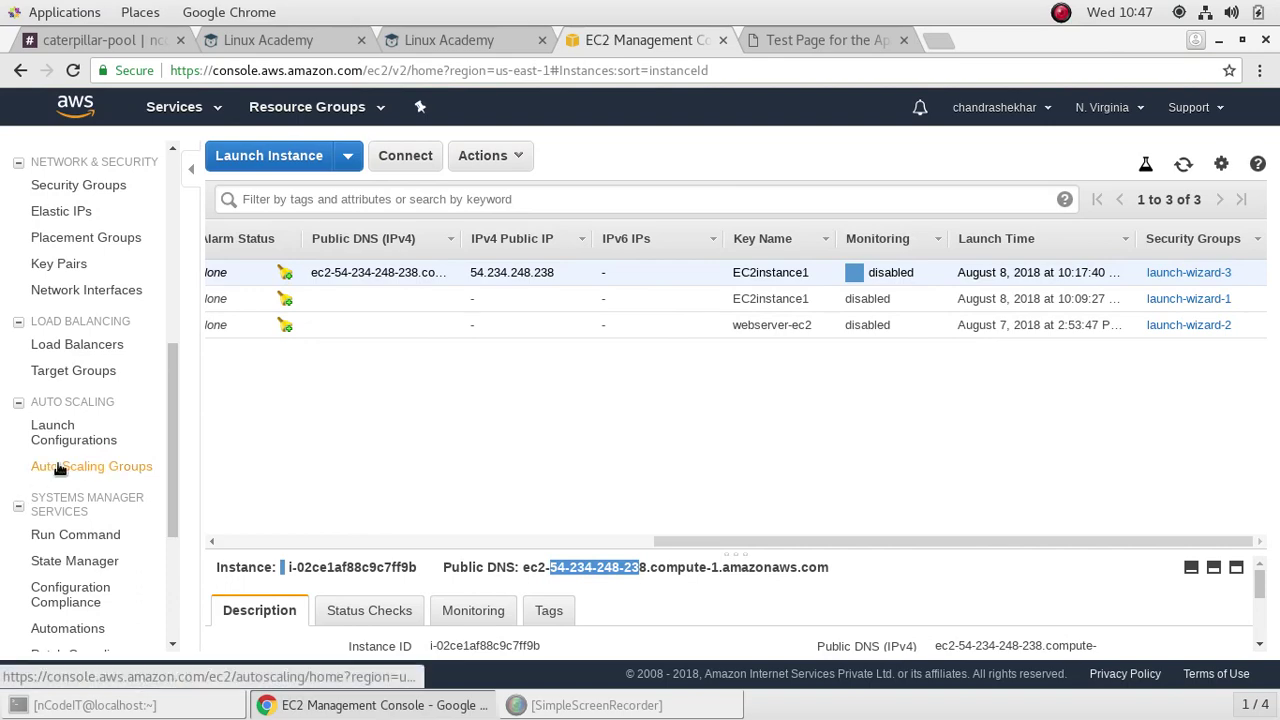
- Go to the EC2 load balancers list and start creating a Classic Load Balancer
left_click(57, 467)
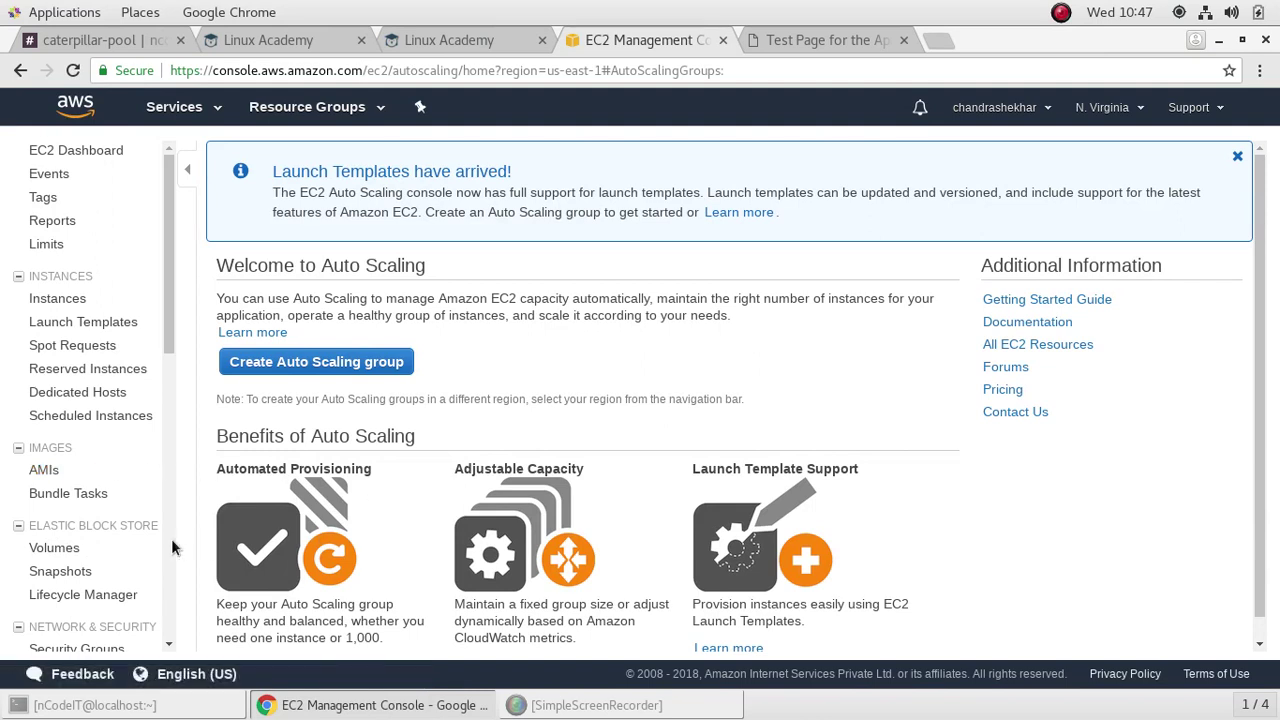
scroll(70, 580, "down", 2)
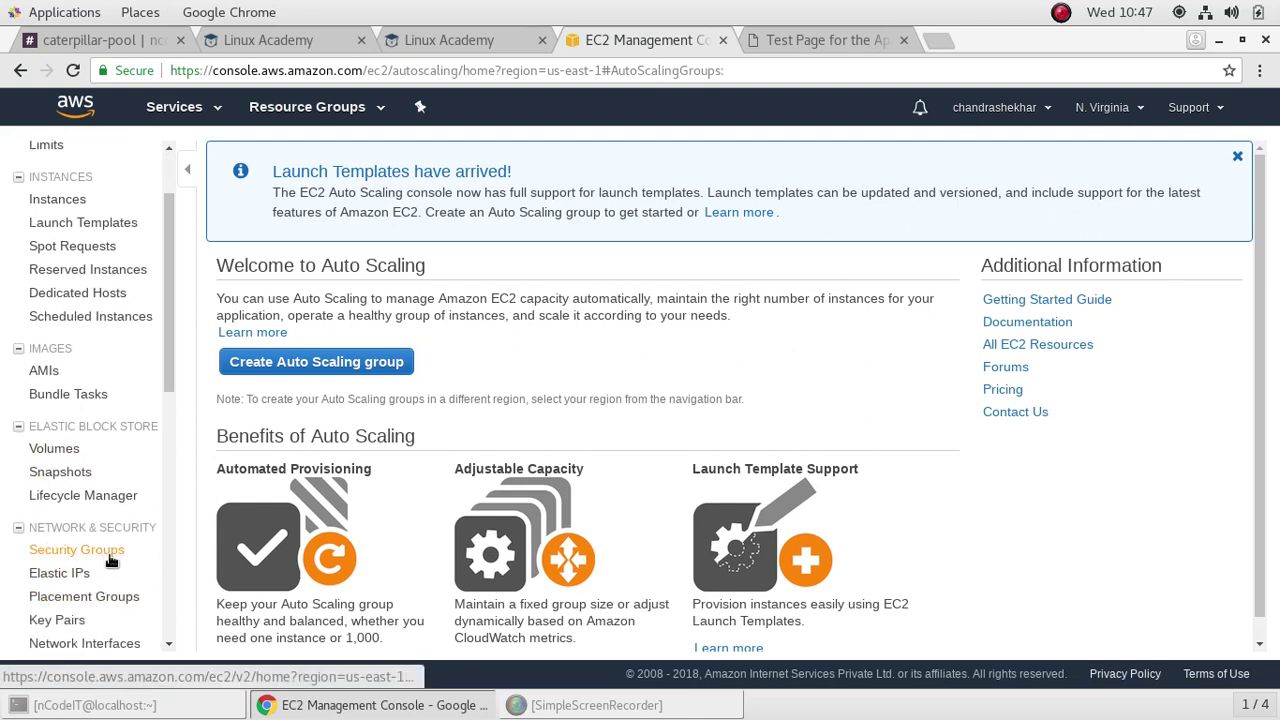
scroll(112, 560, "down", 3)
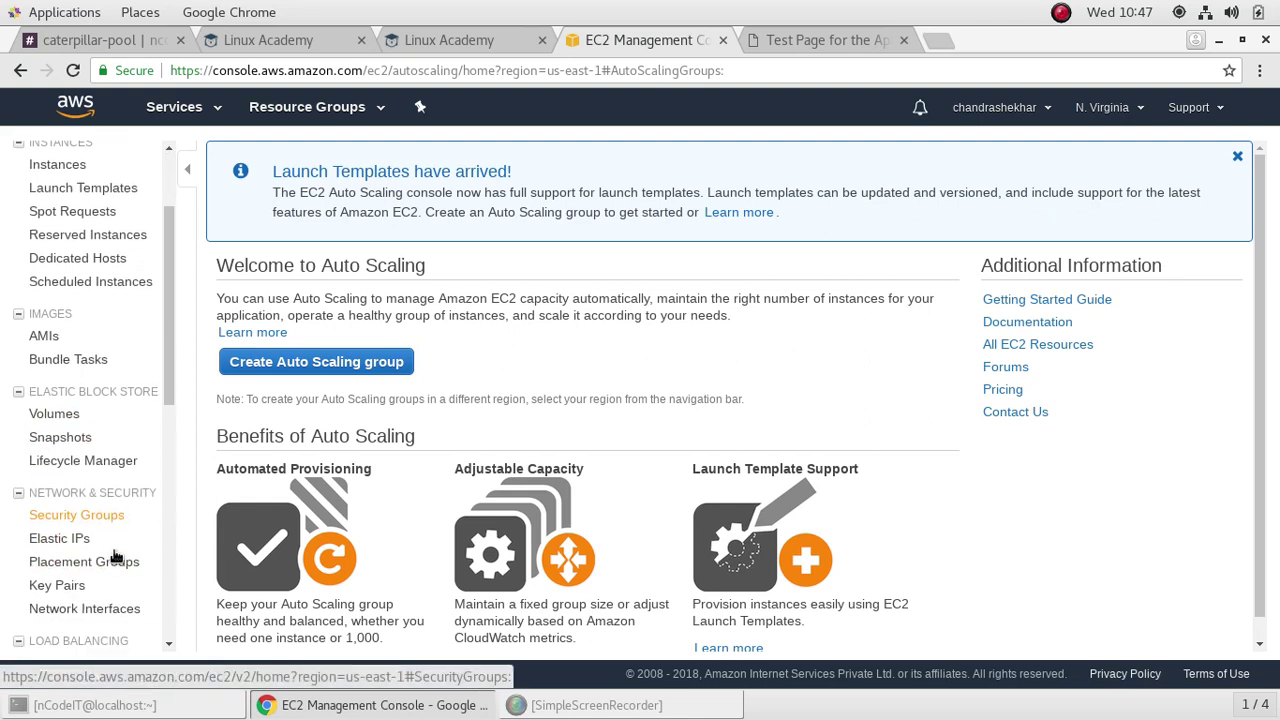
scroll(113, 552, "down", 1)
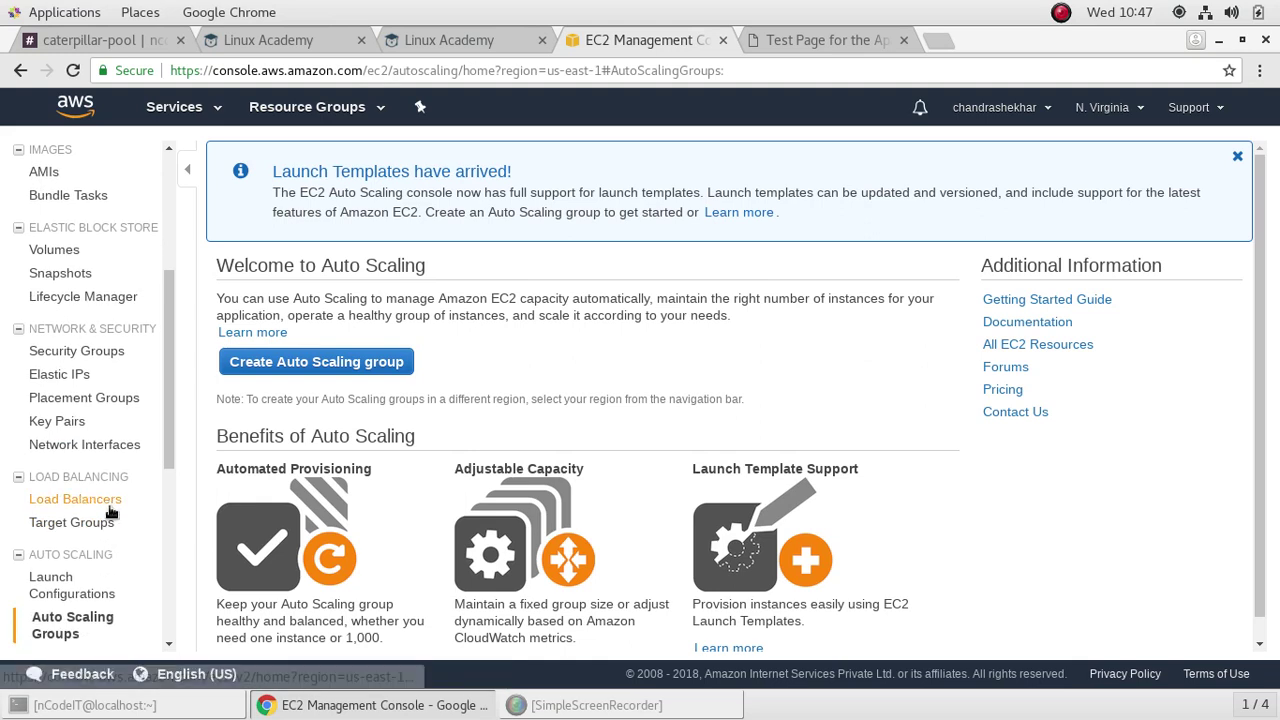
left_click(110, 500)
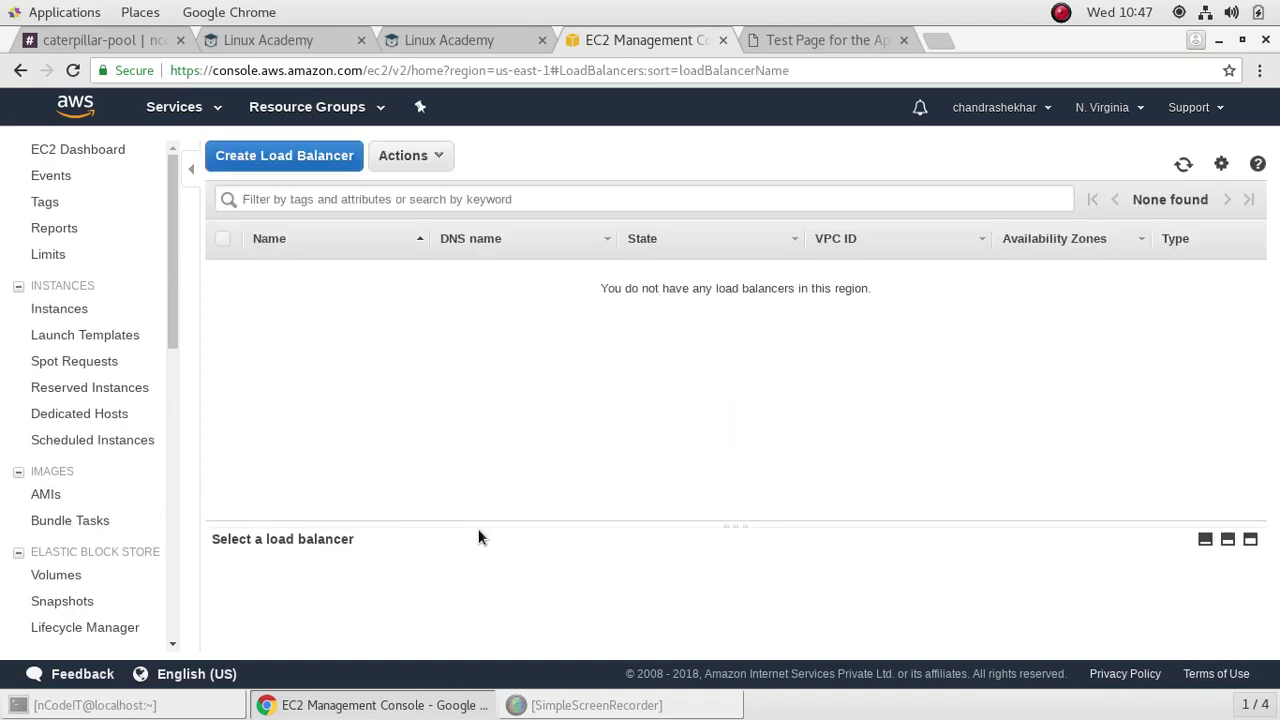
left_click(288, 158)
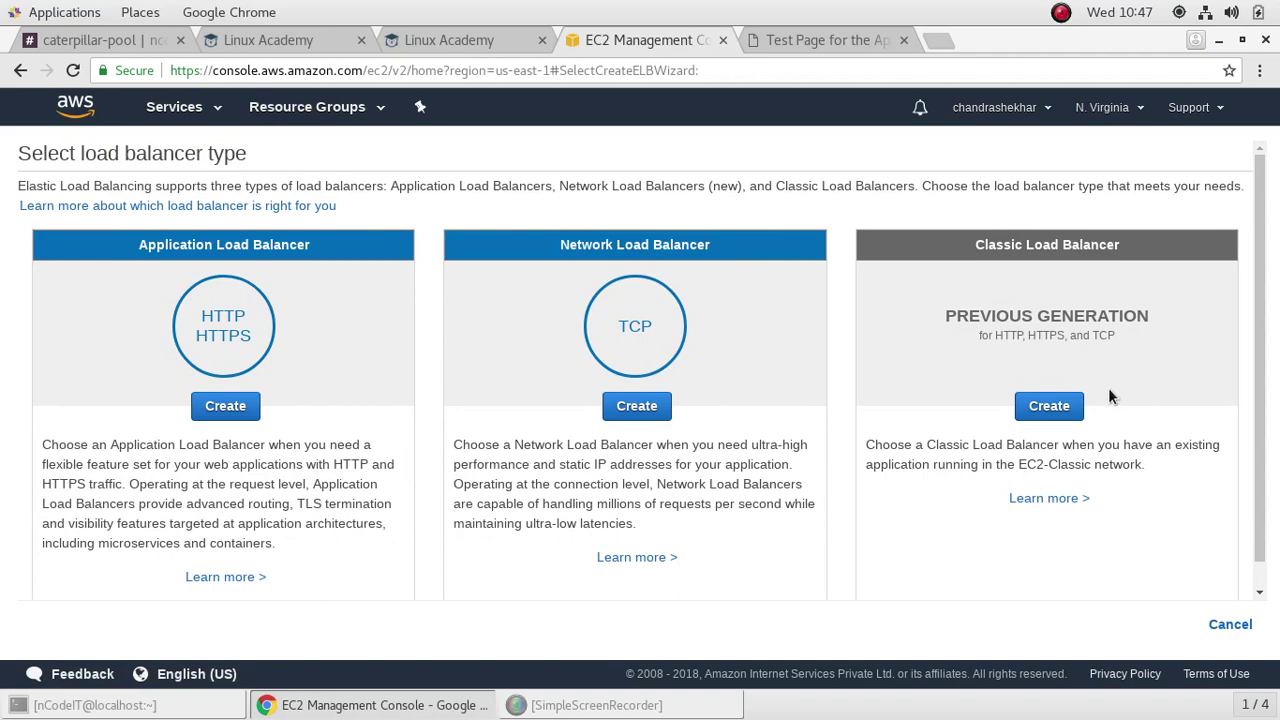
left_click(1055, 405)
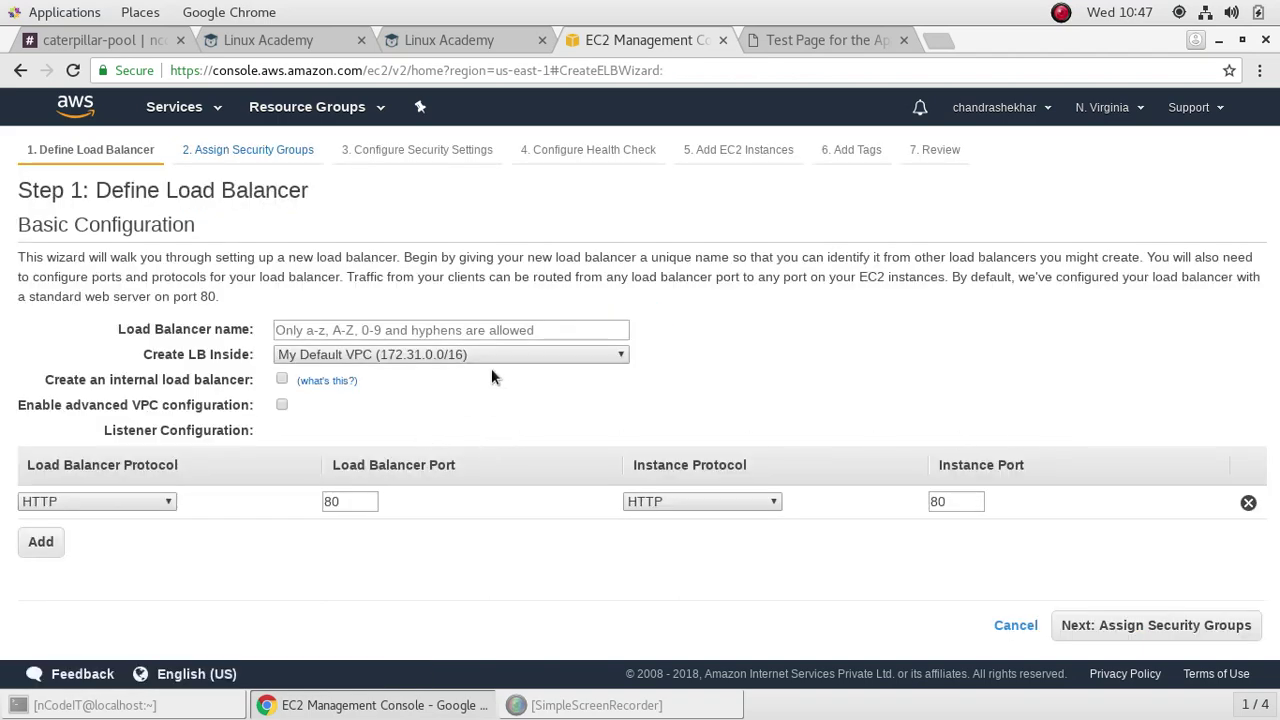
- Name the load balancer aws-lb and keep it inside My Default VPC (172.31.0.0/16)
left_click(559, 329)
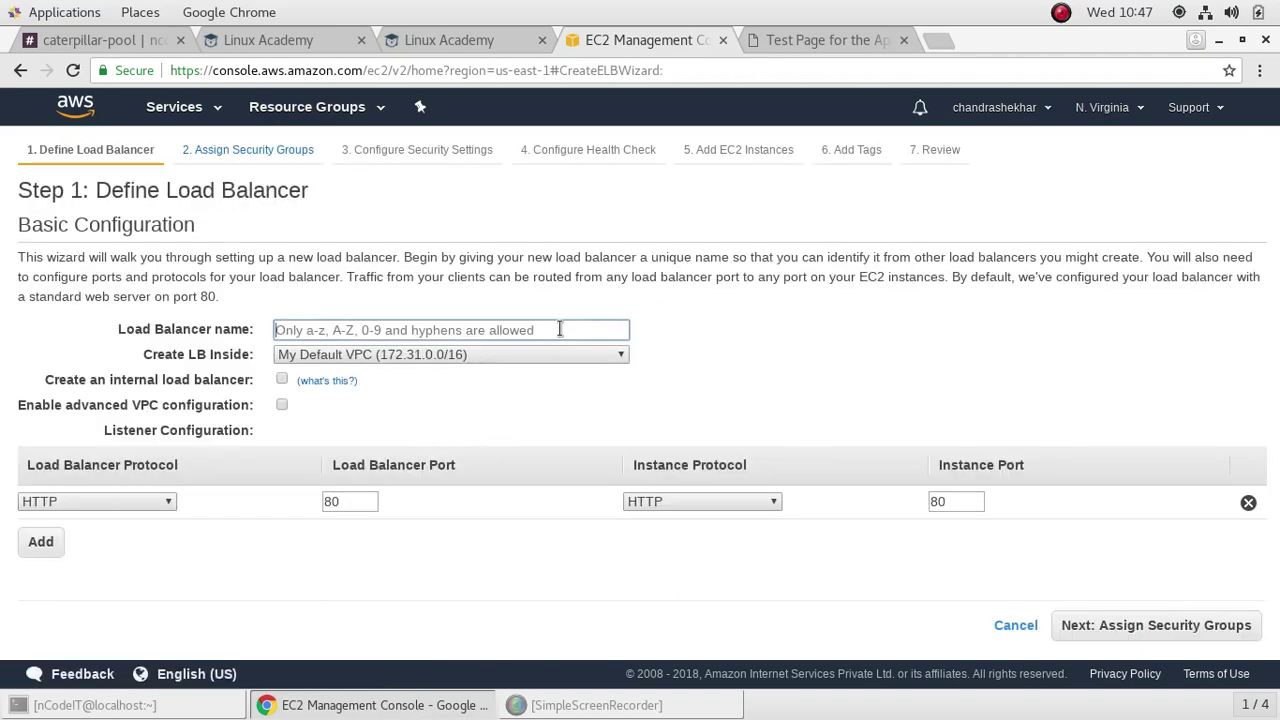
type("aws-lb")
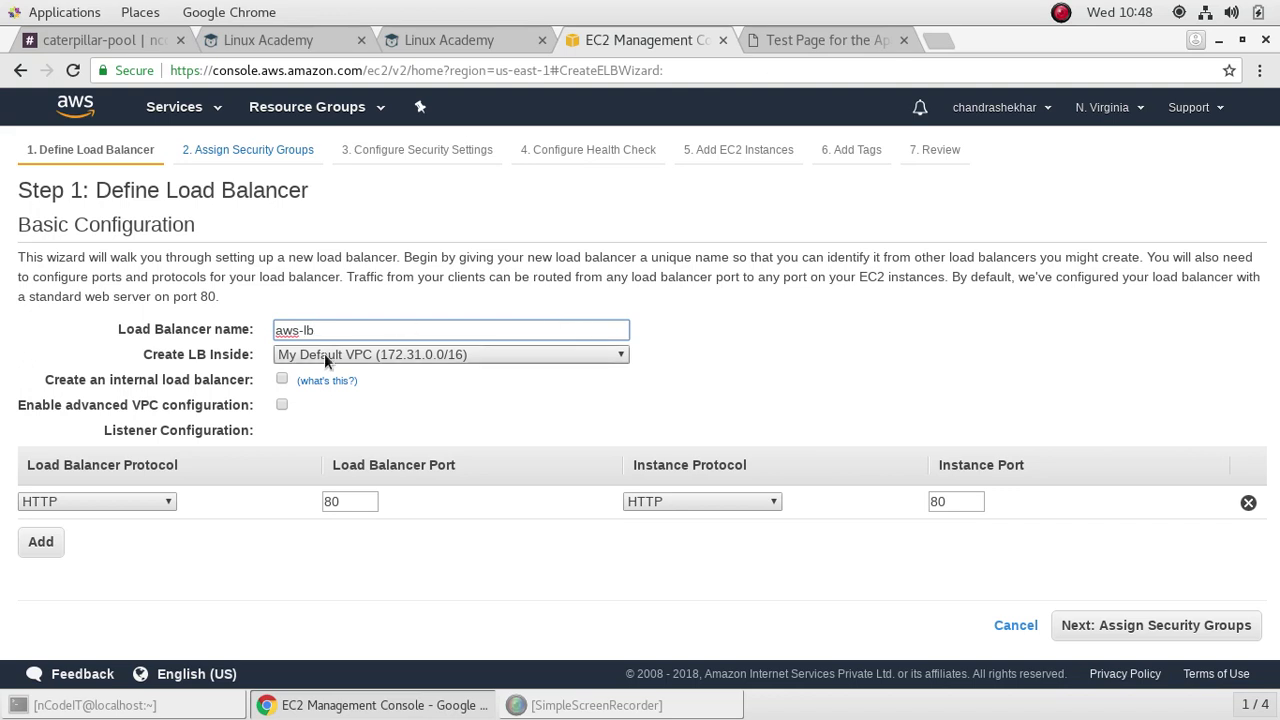
left_click(622, 356)
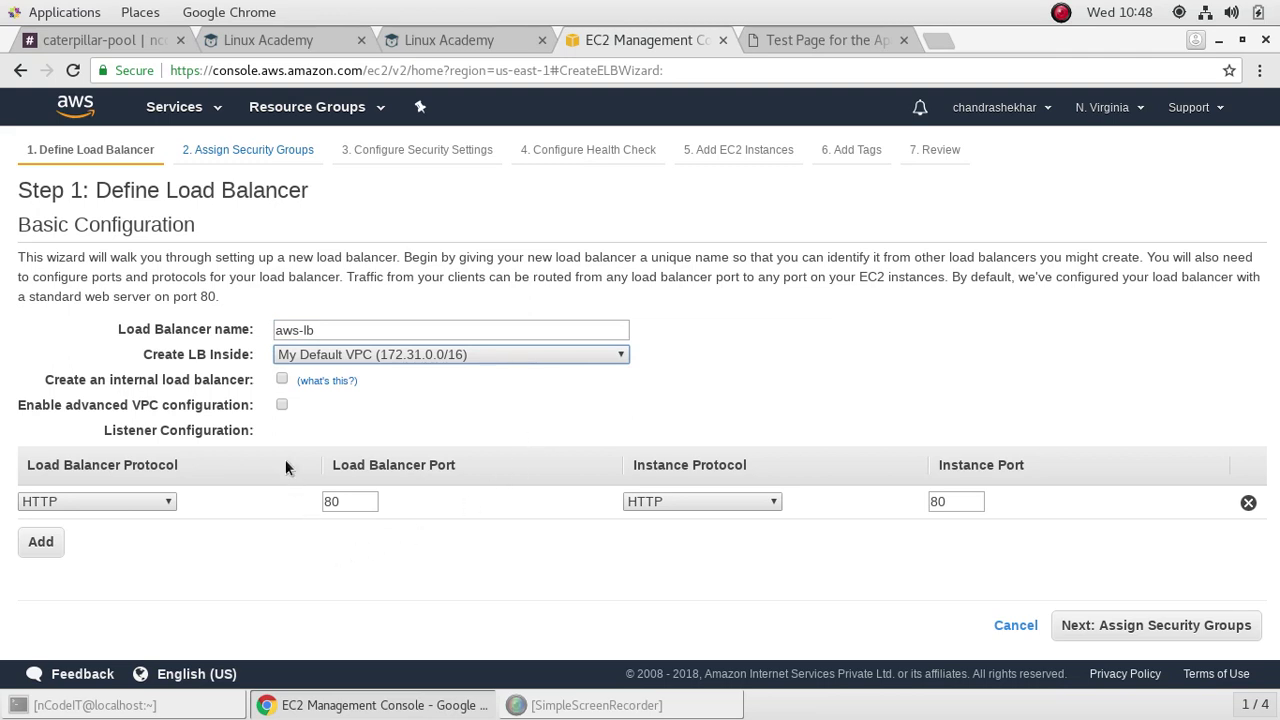
left_click(32, 545)
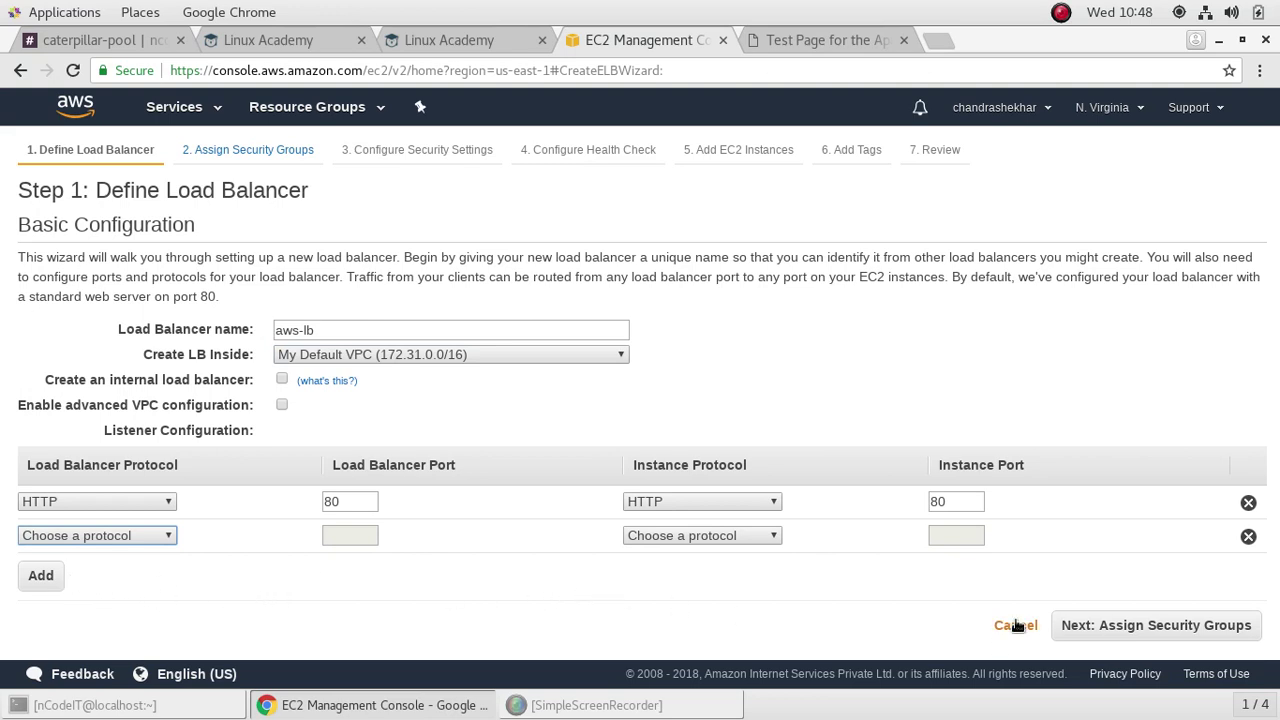
left_click(1155, 626)
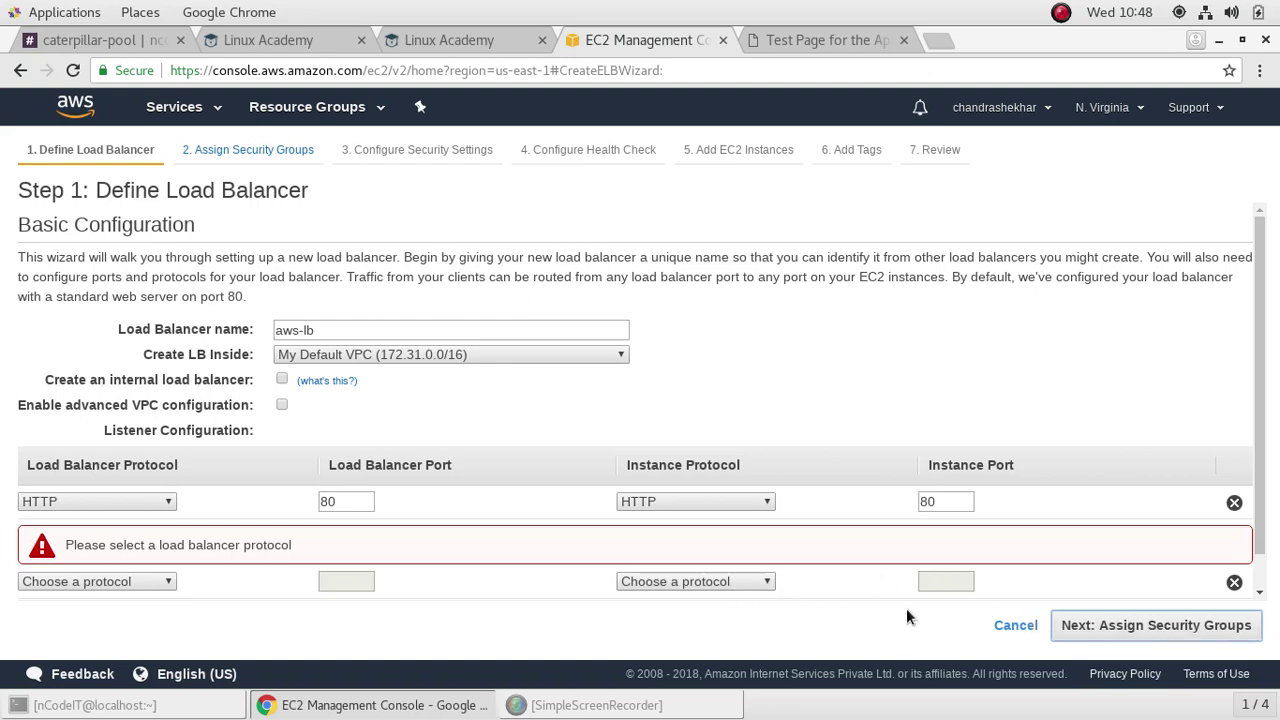
left_click(1234, 582)
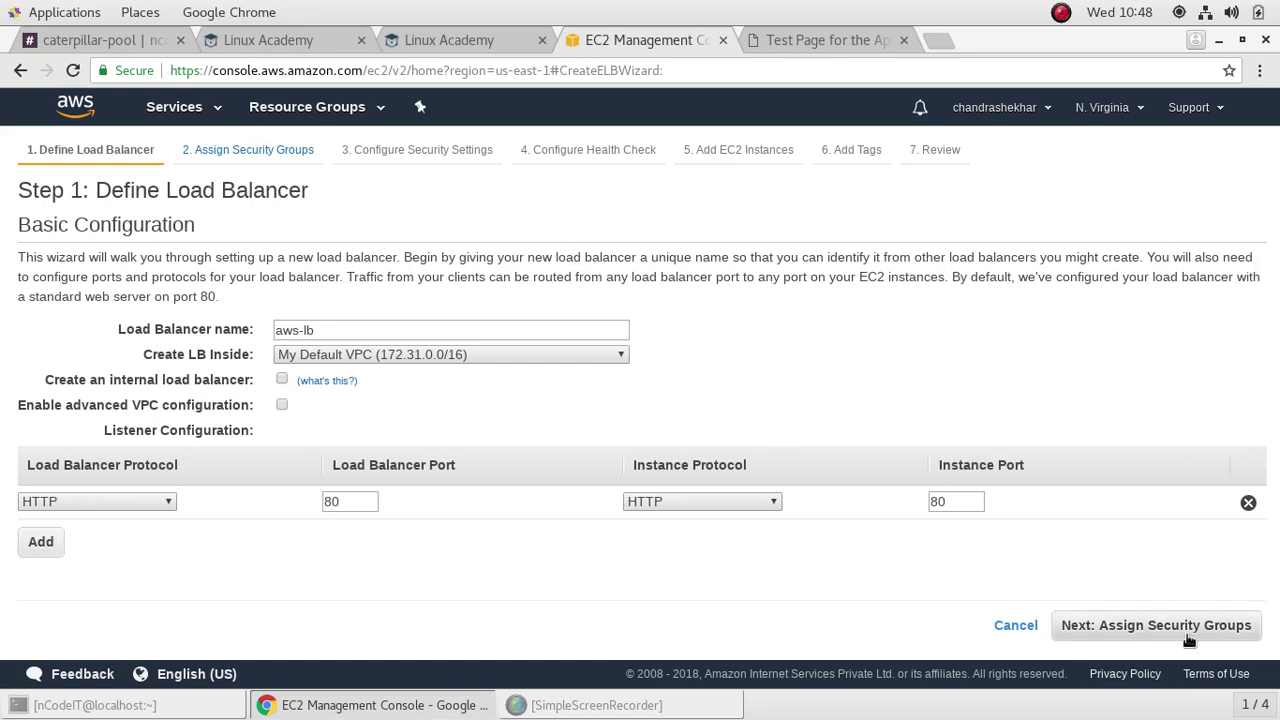
- Continue to security group assignment and check the EC2 security groups filter, returning it to VPC security groups
left_click(1187, 630)
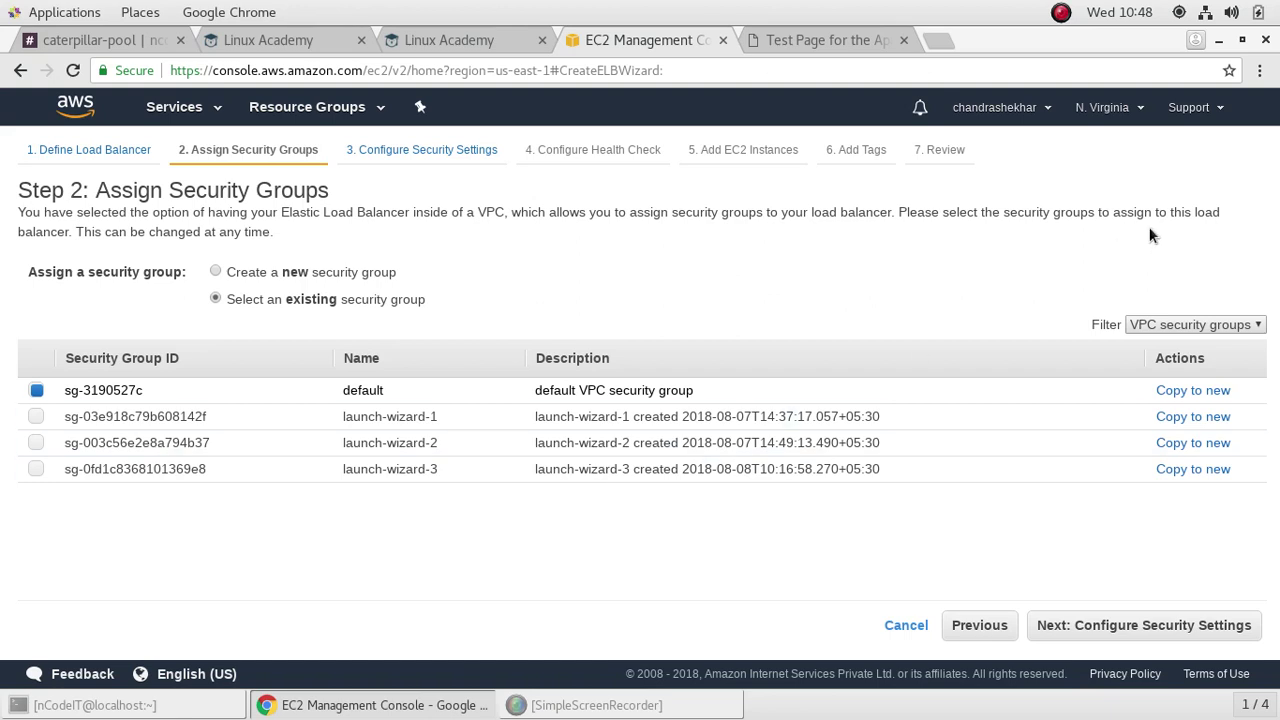
left_click(1262, 329)
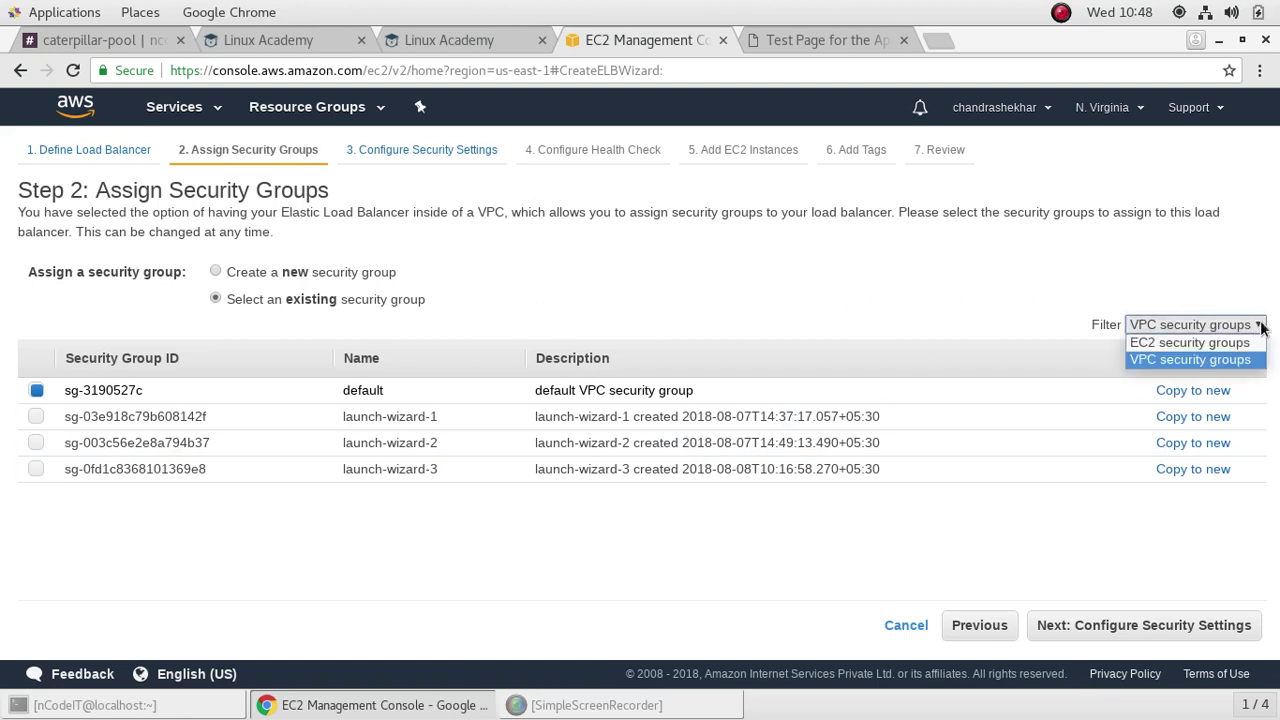
left_click(1232, 343)
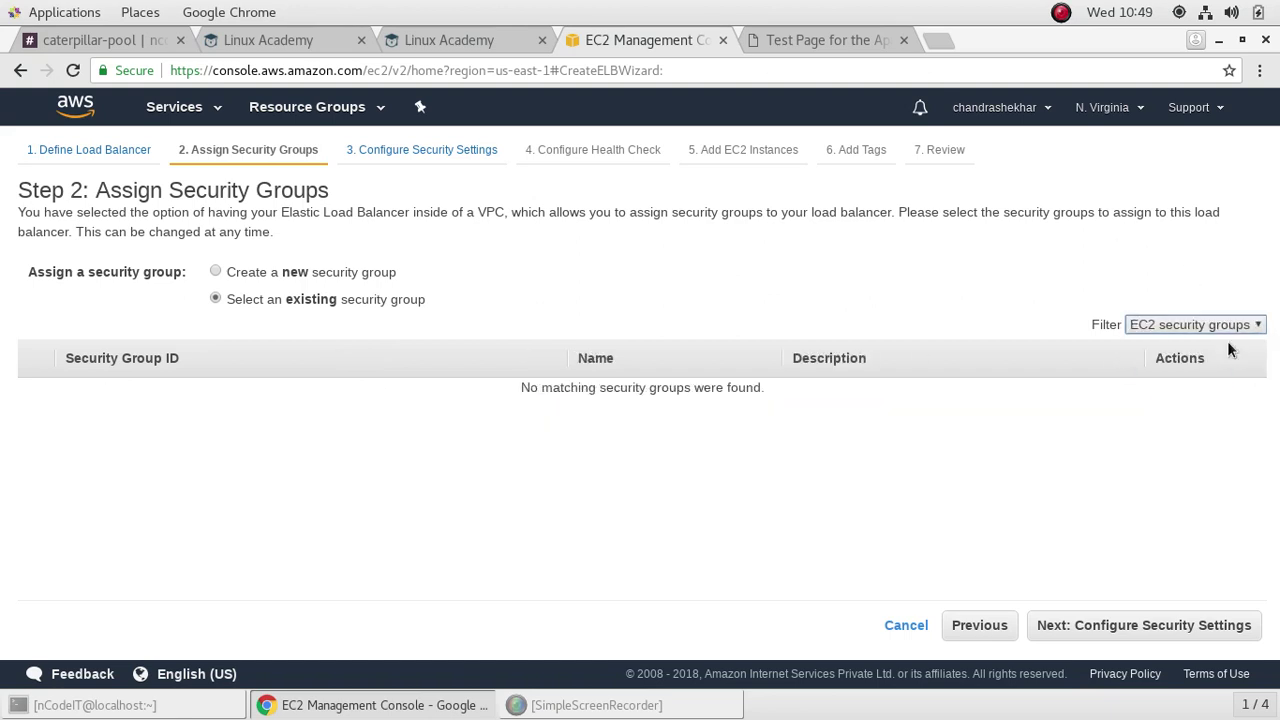
left_click(1257, 329)
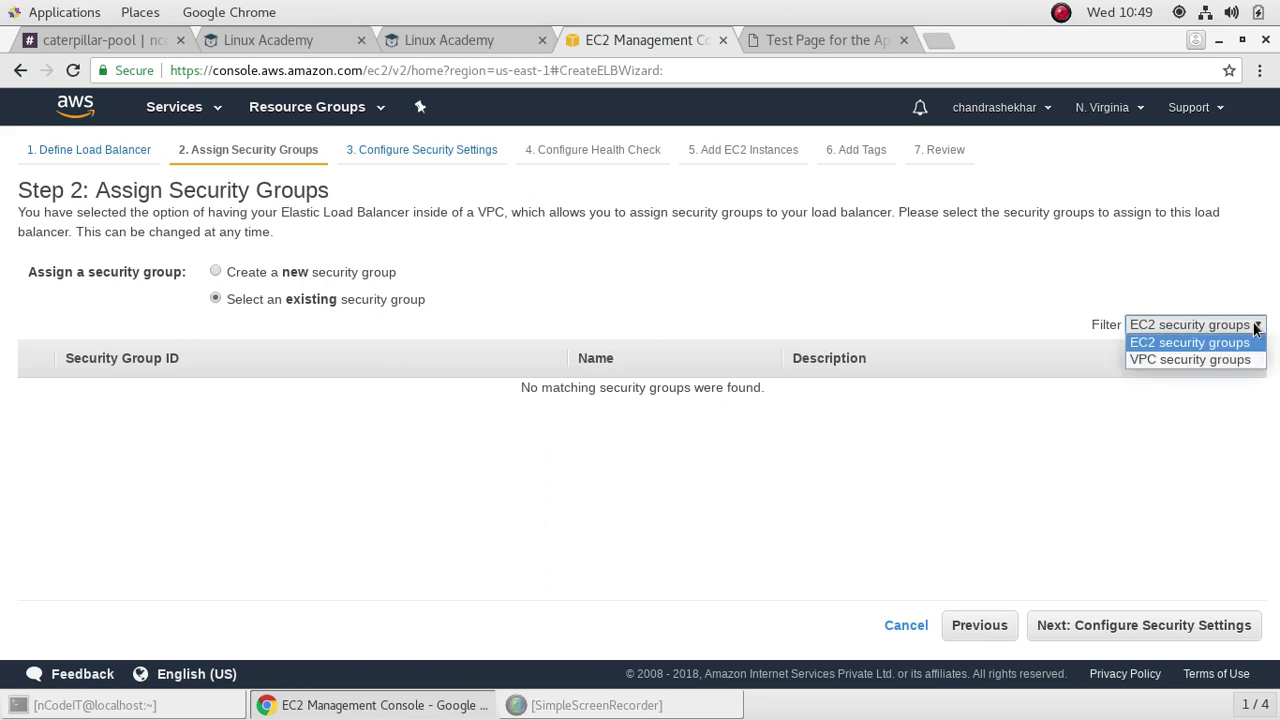
left_click(1224, 356)
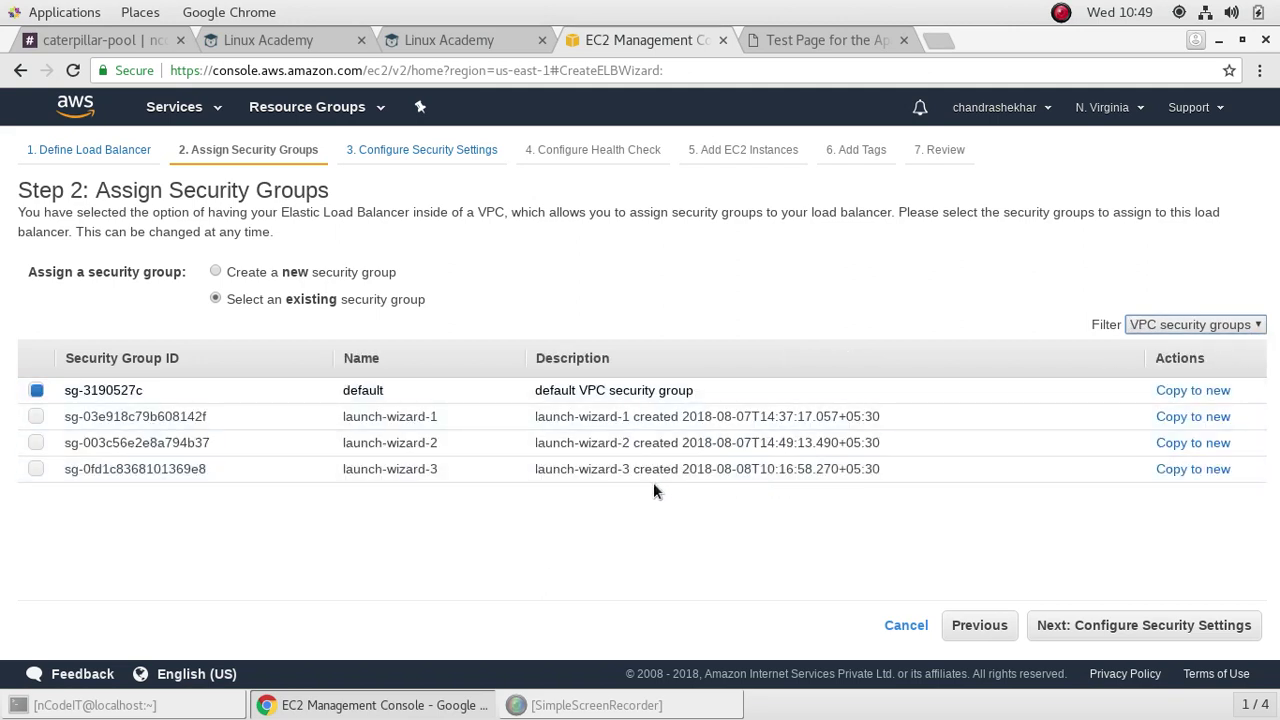
- Duplicate the console page in a new tab and assign the existing launch-wizard-1 security group to the load balancer
key("ctrl+l")
key("alt+Return")
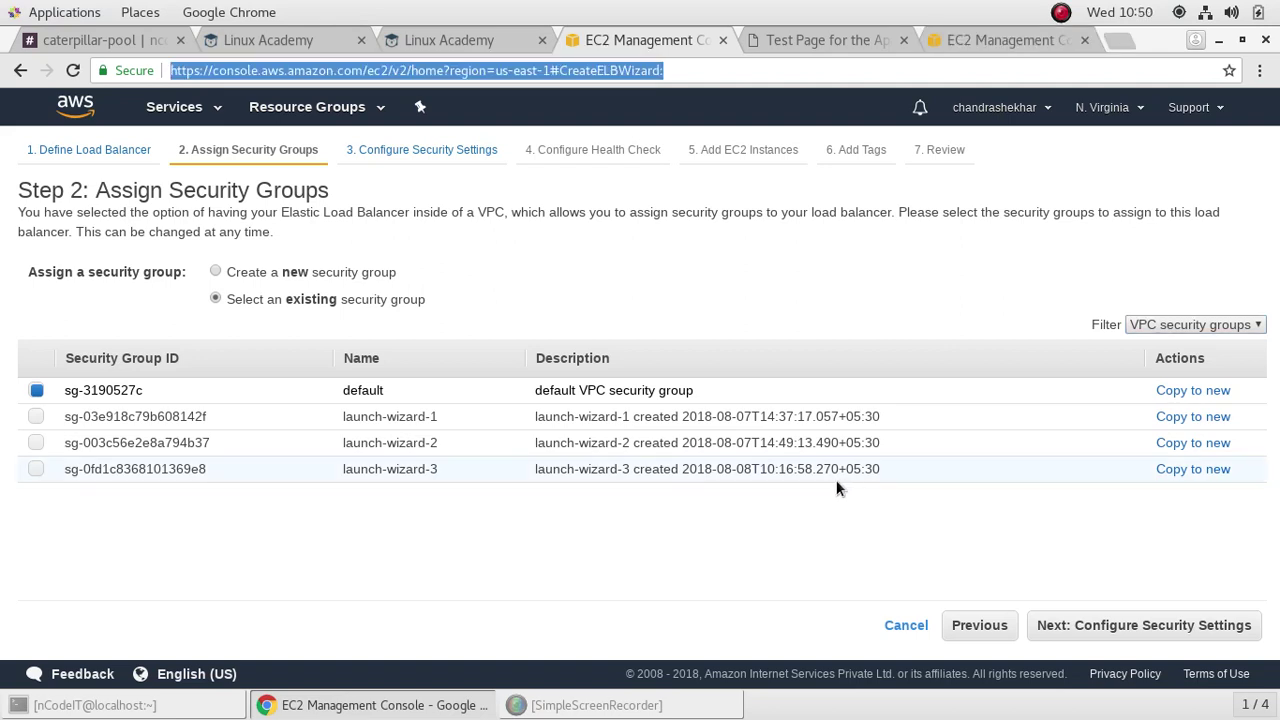
left_click(617, 414)
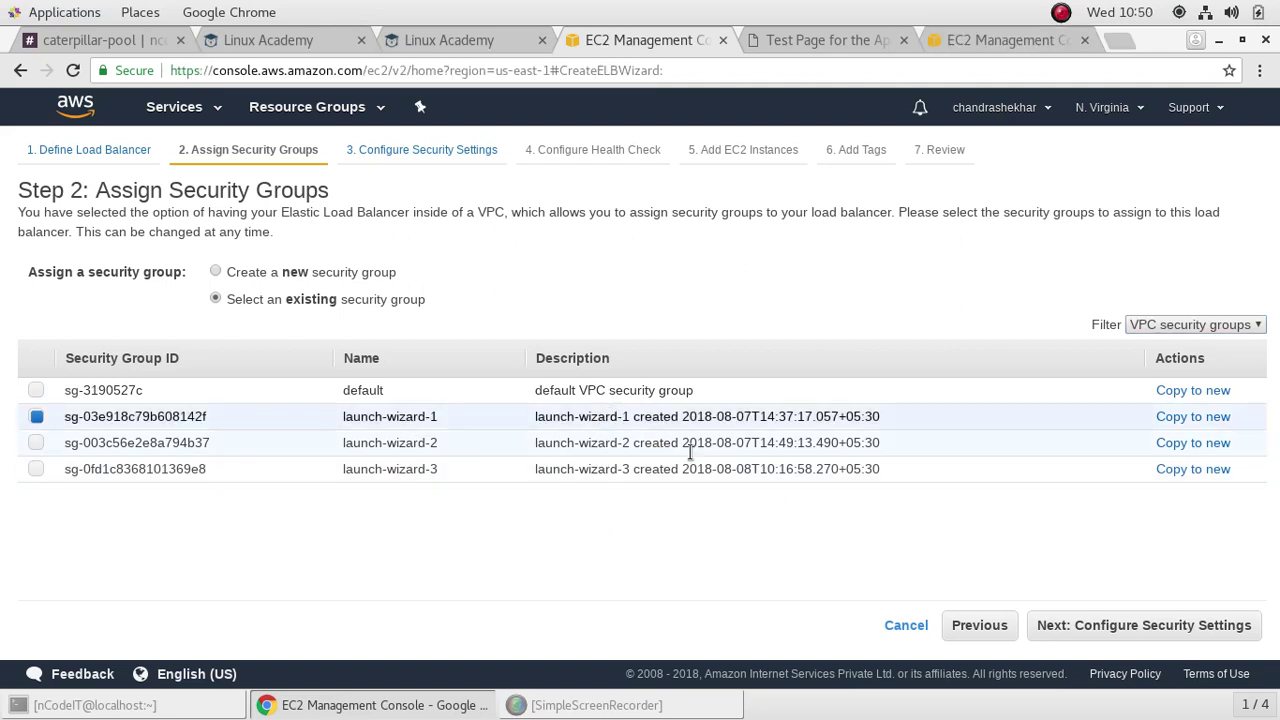
left_click(1187, 628)
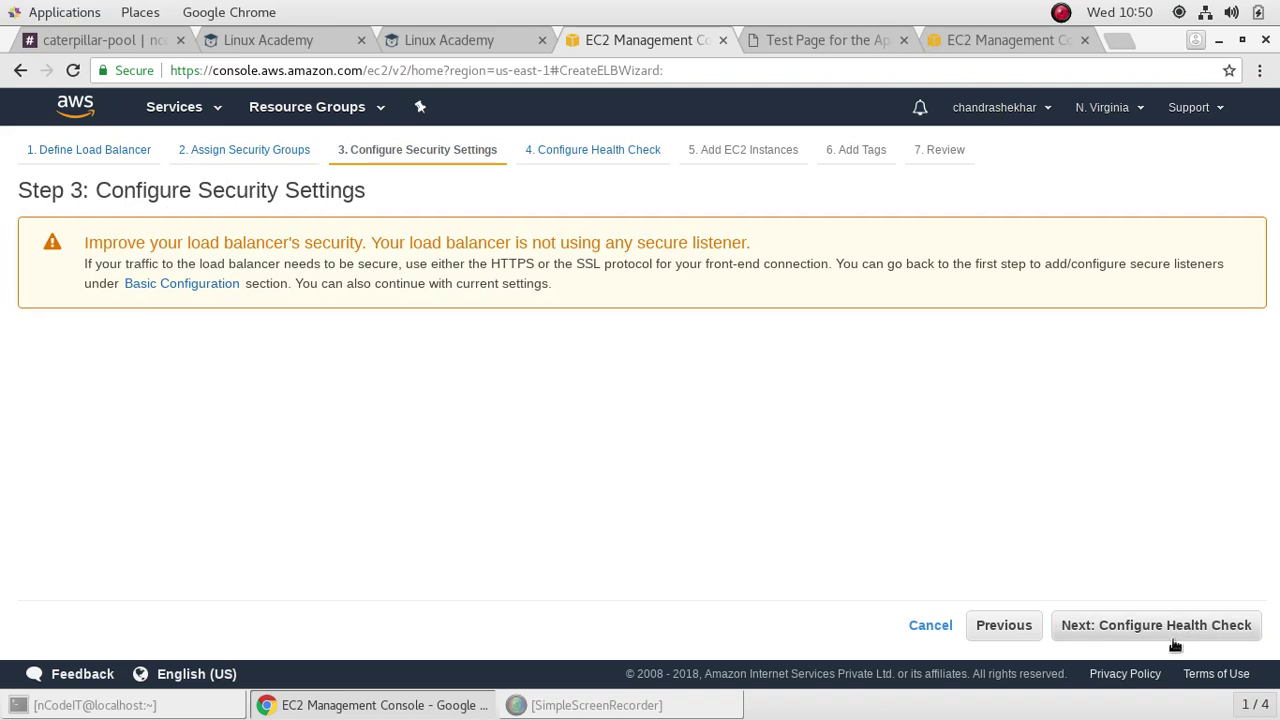
- Accept the default security and health check settings and add the launch-wizard-3 and launch-wizard-2 instances to the load balancer
left_click(1166, 632)
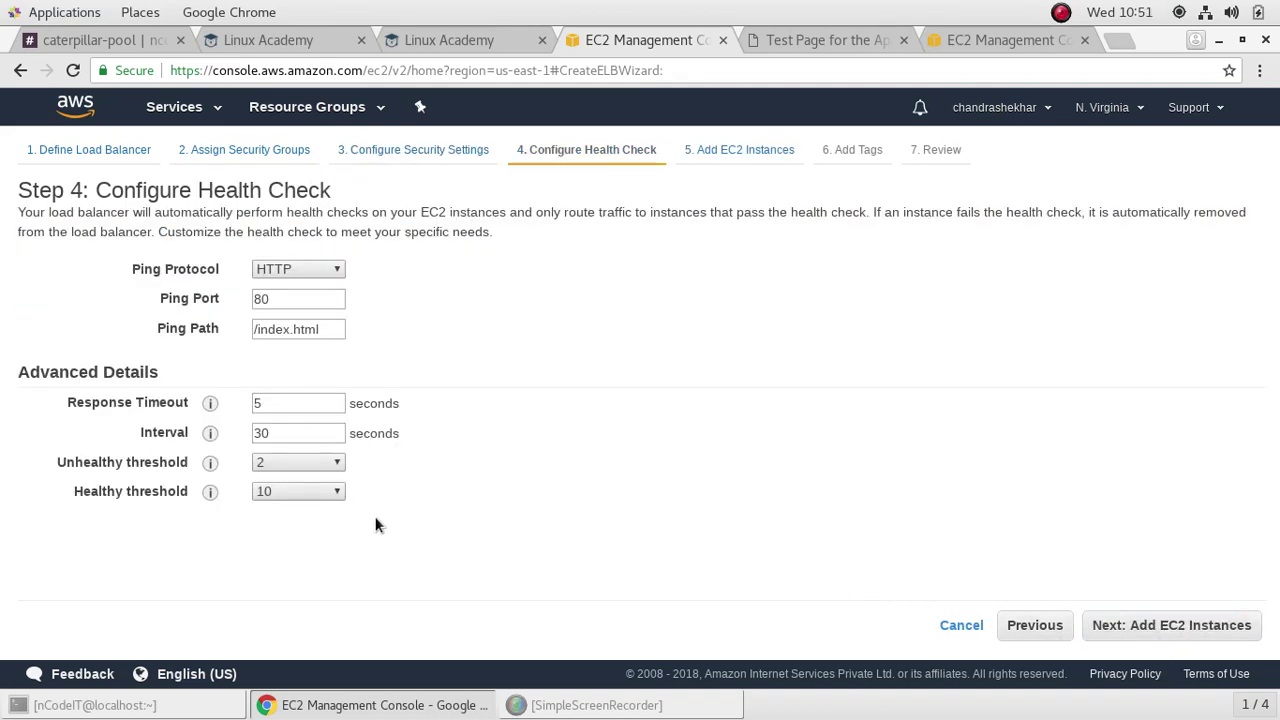
left_click(1220, 630)
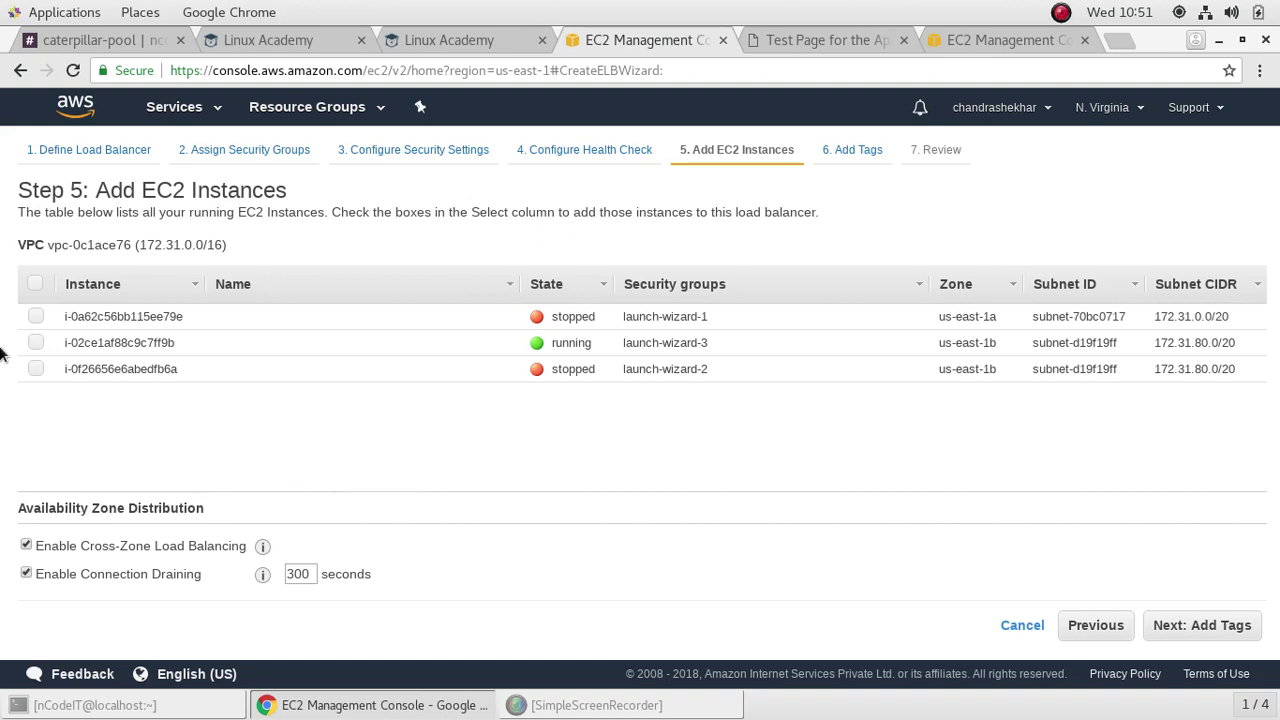
left_click(36, 343)
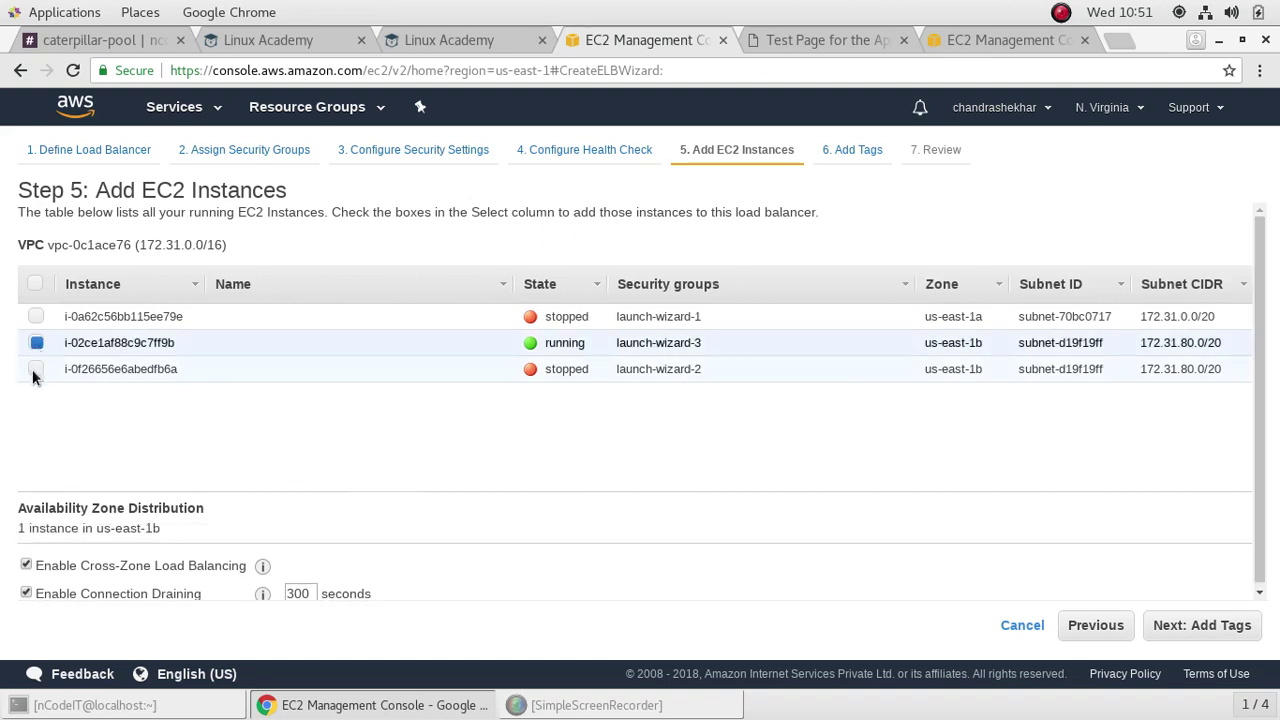
left_click(36, 370)
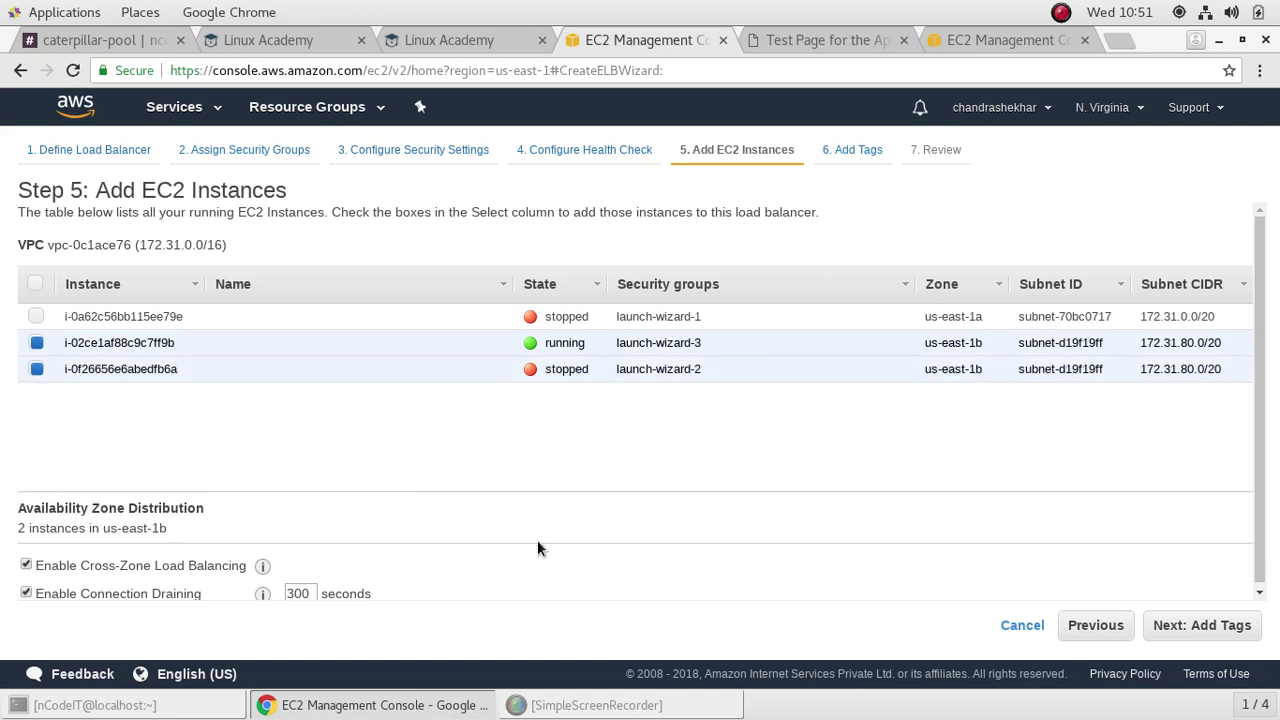
left_click(1224, 628)
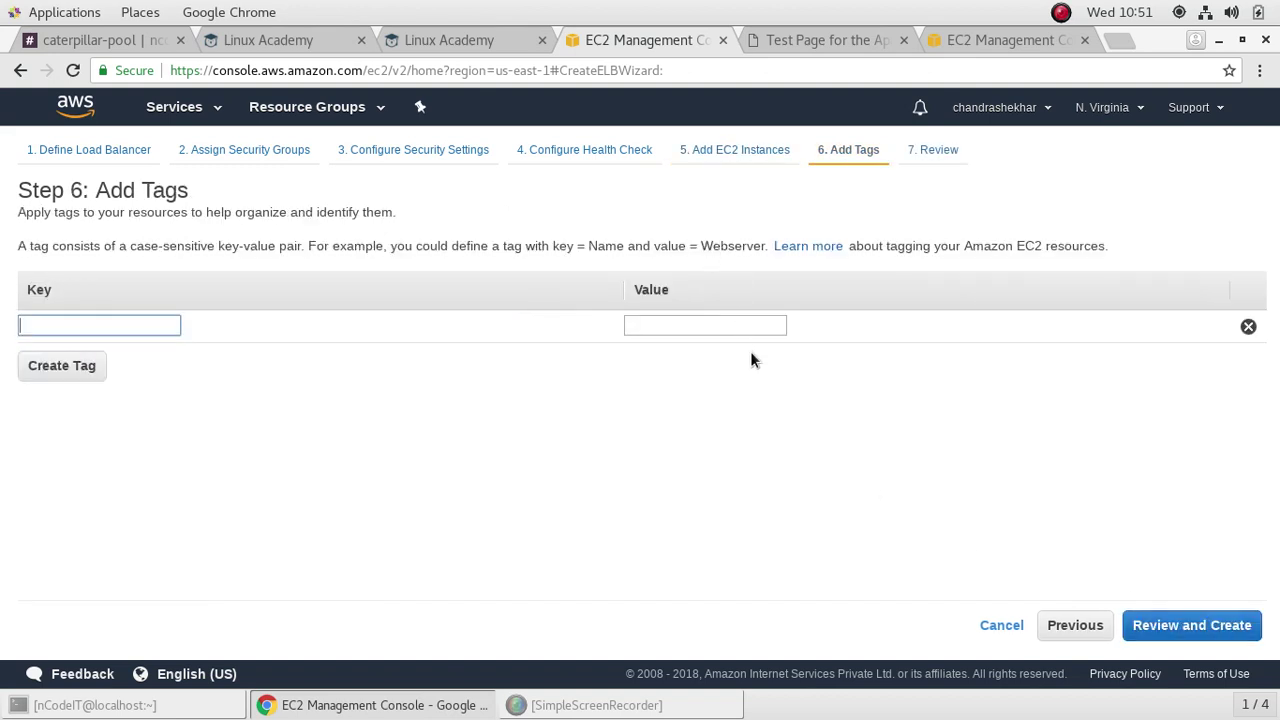
- Tag the load balancer with key name and value ea-lb, and proceed to the review
type("name")
key("Tab")
type("ea-lb")
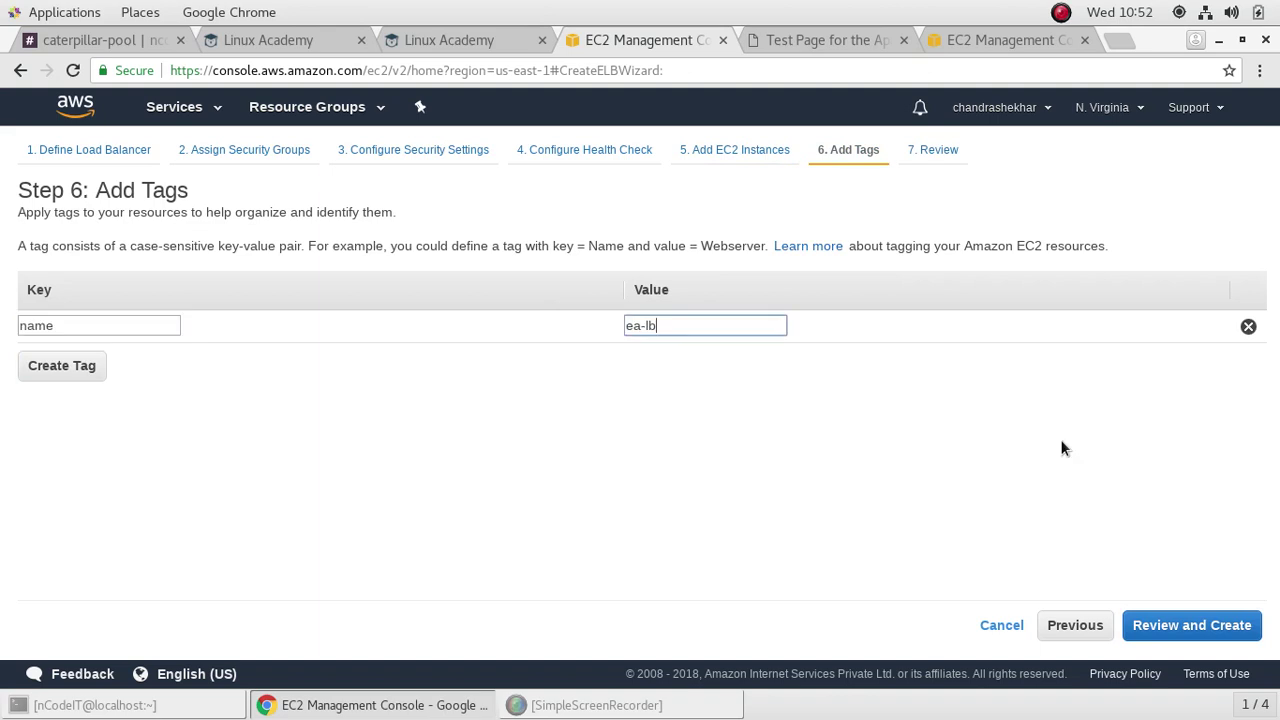
left_click(1219, 628)
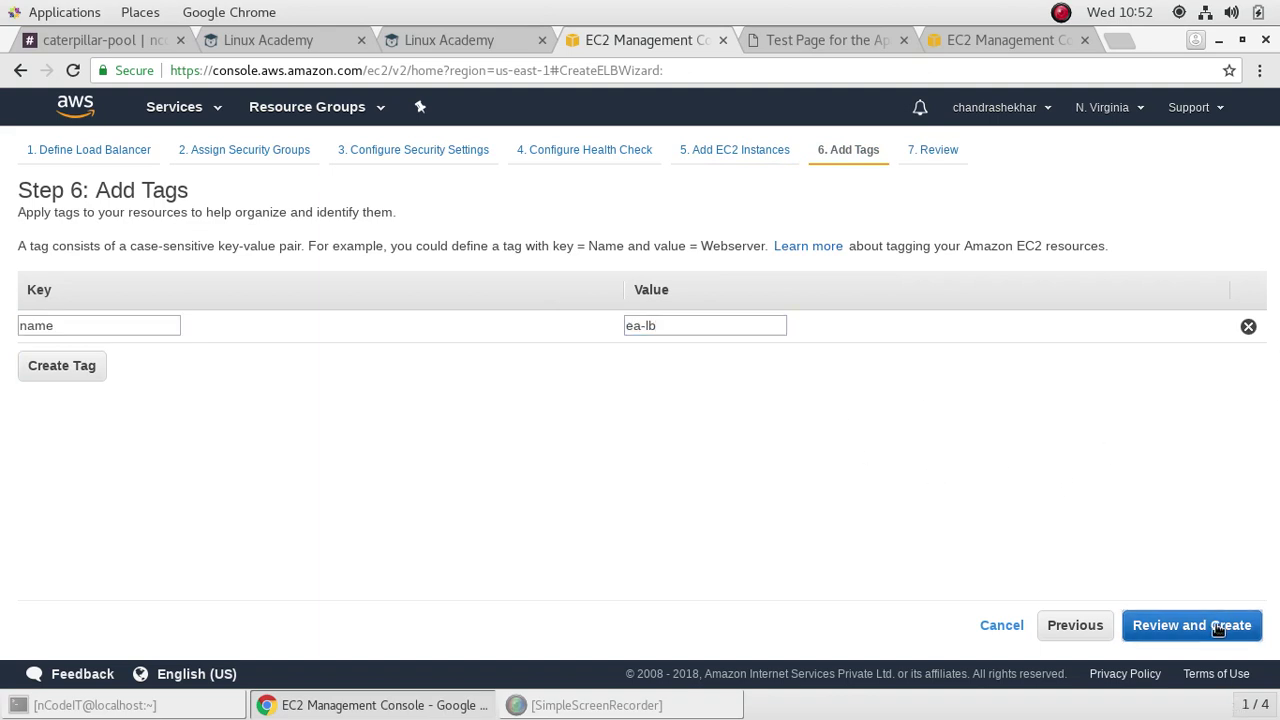
- Review the load balancer's settings, create it, and return to the load balancers list
scroll(919, 505, "down", 5)
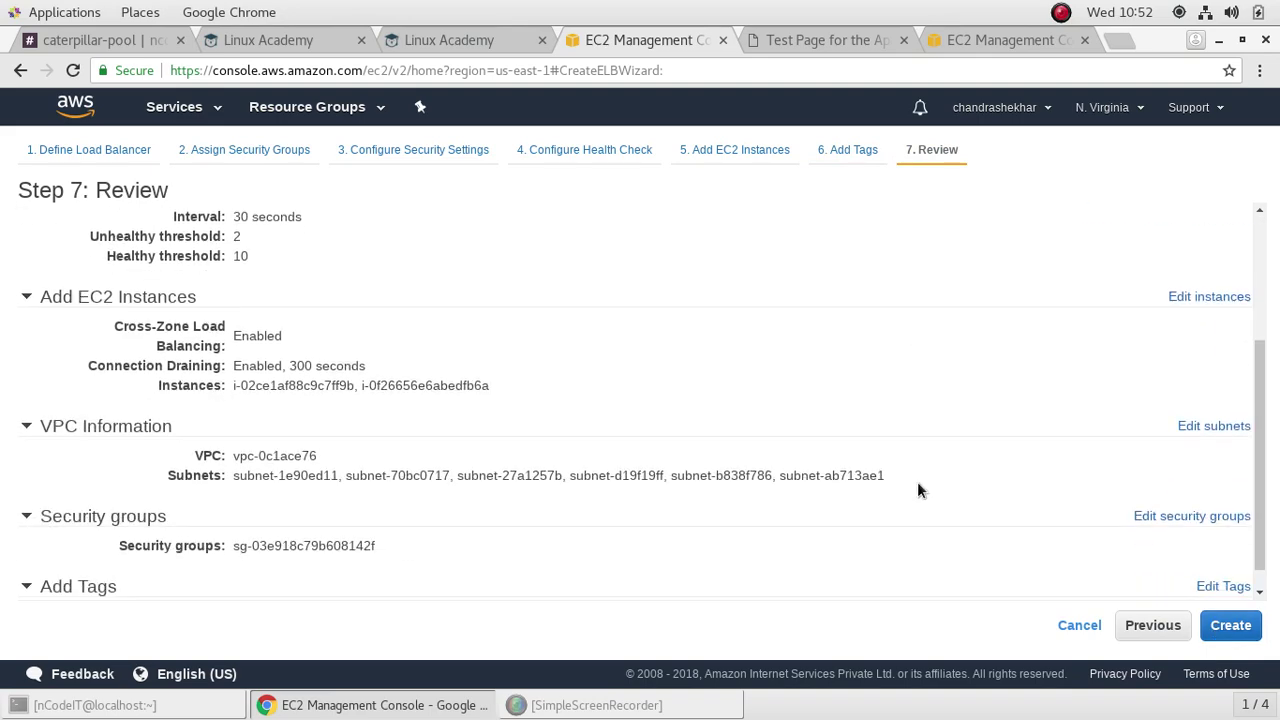
scroll(919, 496, "up", 5)
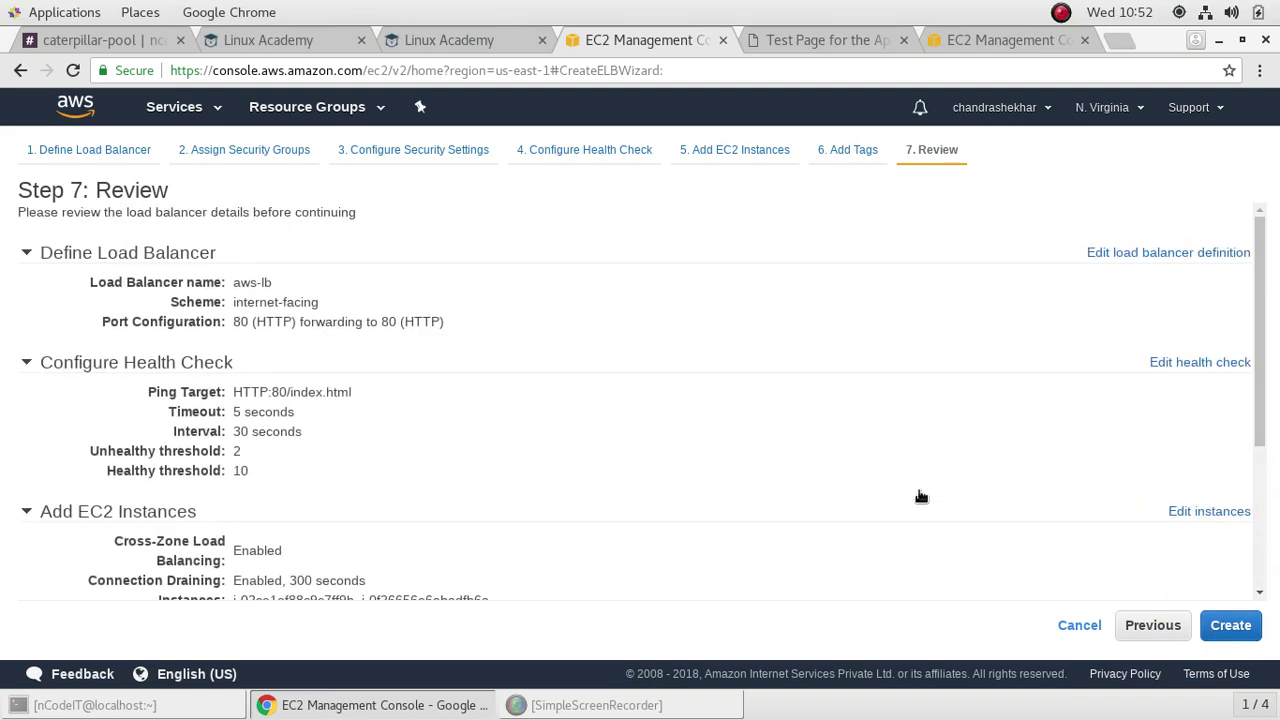
left_click(1235, 628)
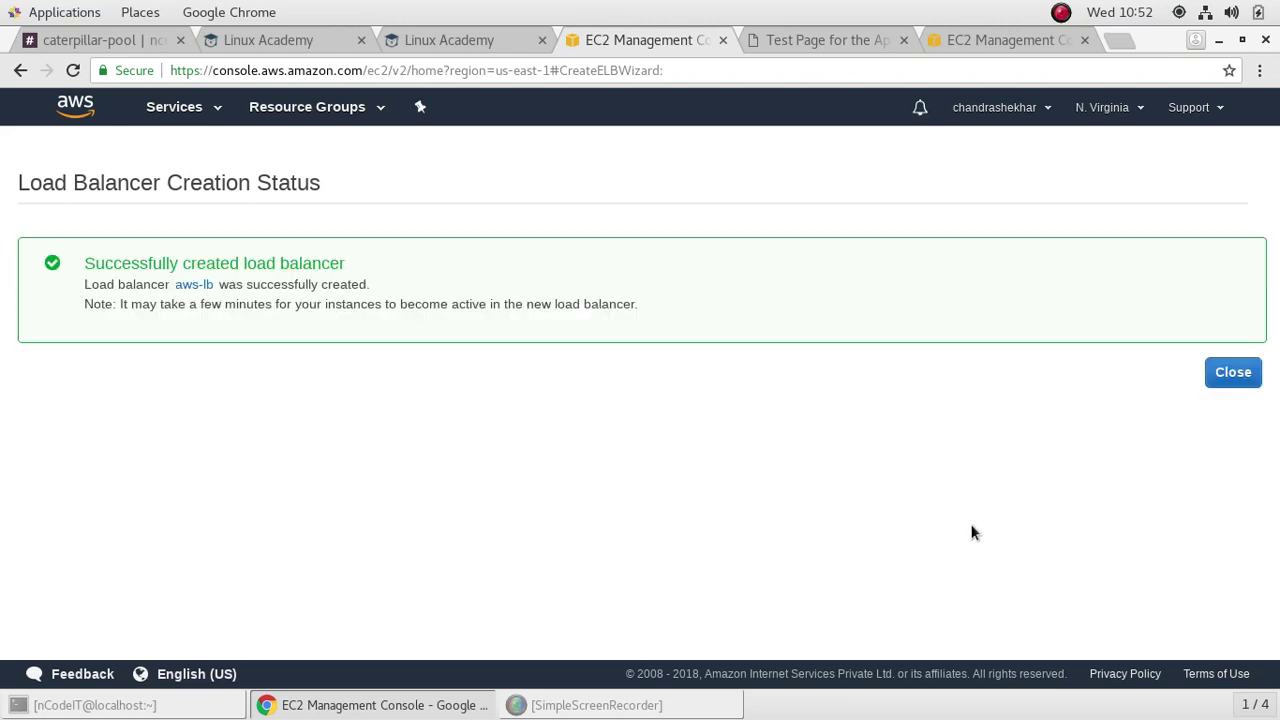
left_click(1232, 376)
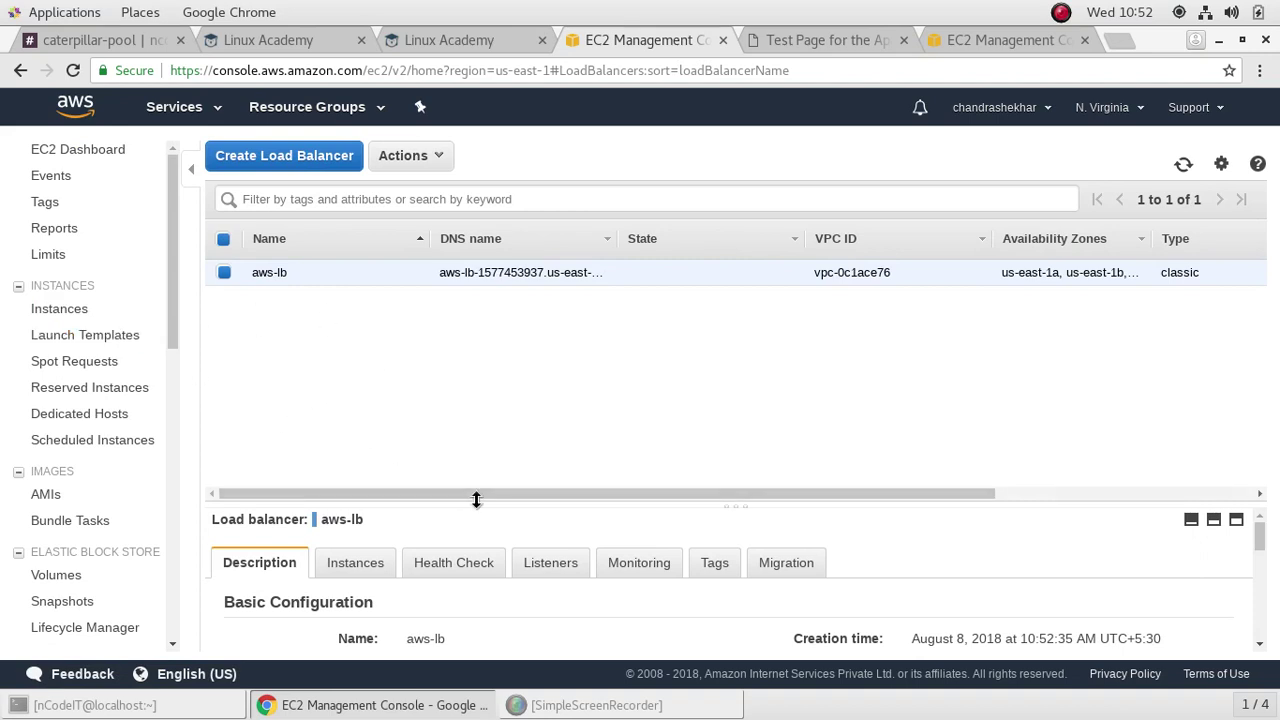
mouse_move(483, 493)
left_mouse_down()
mouse_move(844, 493)
mouse_move(463, 500)
left_mouse_up()
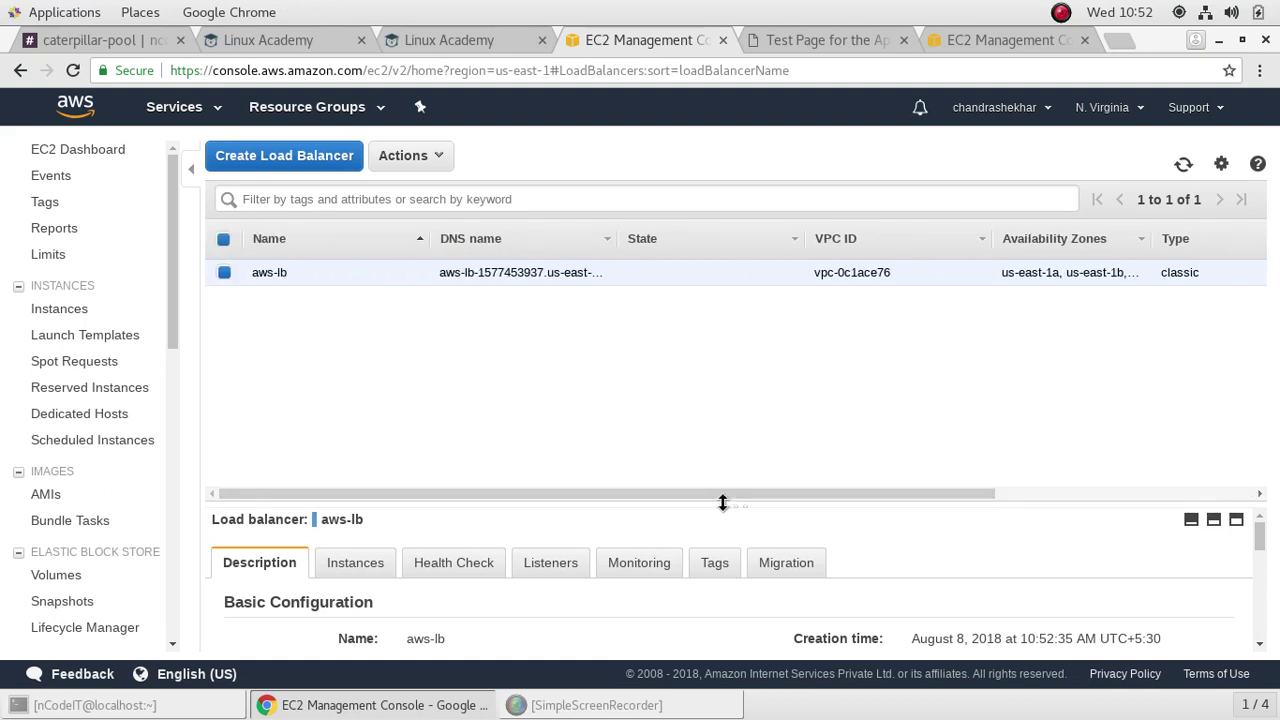
- Examine the description of the aws-lb load balancer, including its availability zones, port configuration, security and attributes
scroll(943, 528, "down", 8)
scroll(1090, 575, "up", 2)
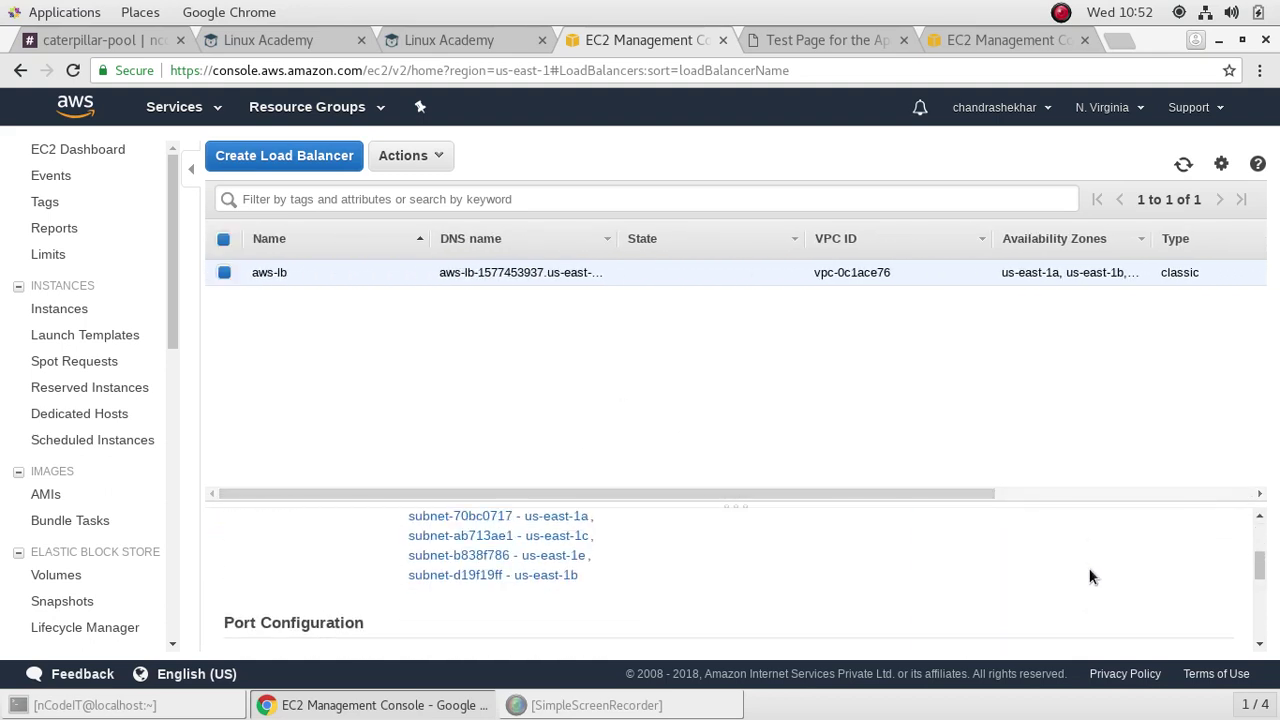
scroll(1090, 576, "up", 3)
scroll(1090, 576, "down", 2)
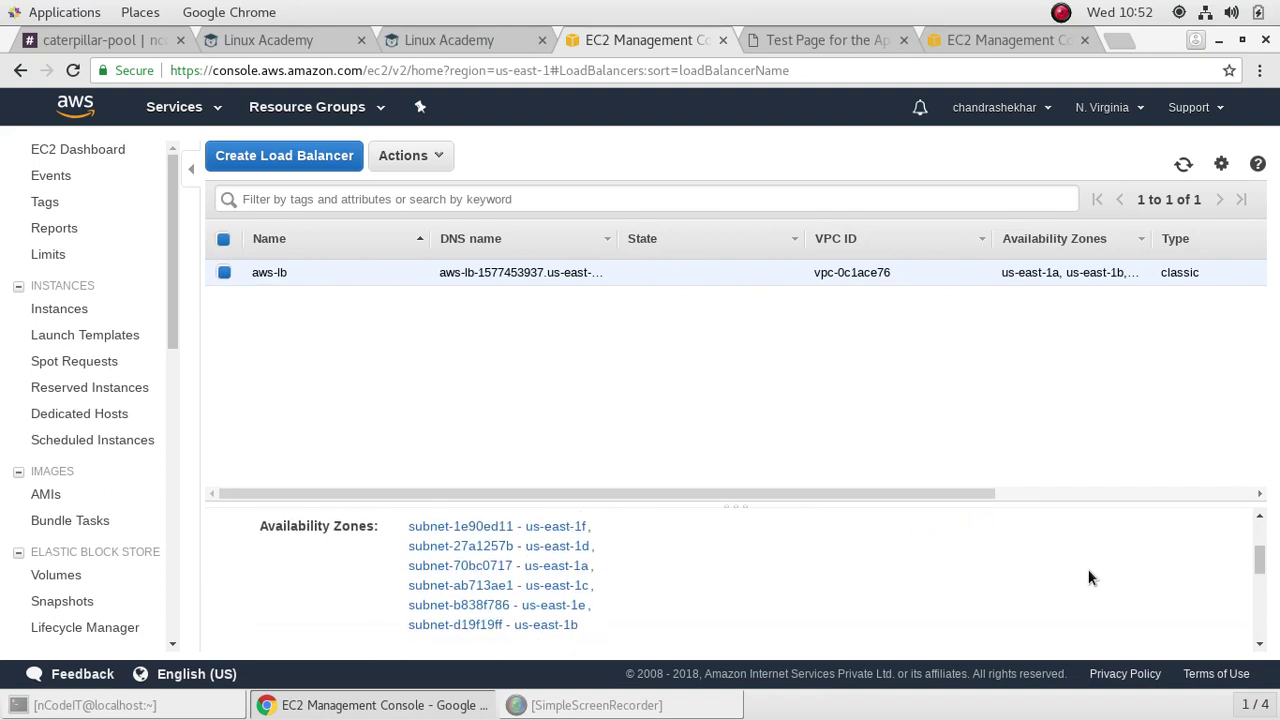
scroll(1088, 570, "down", 8)
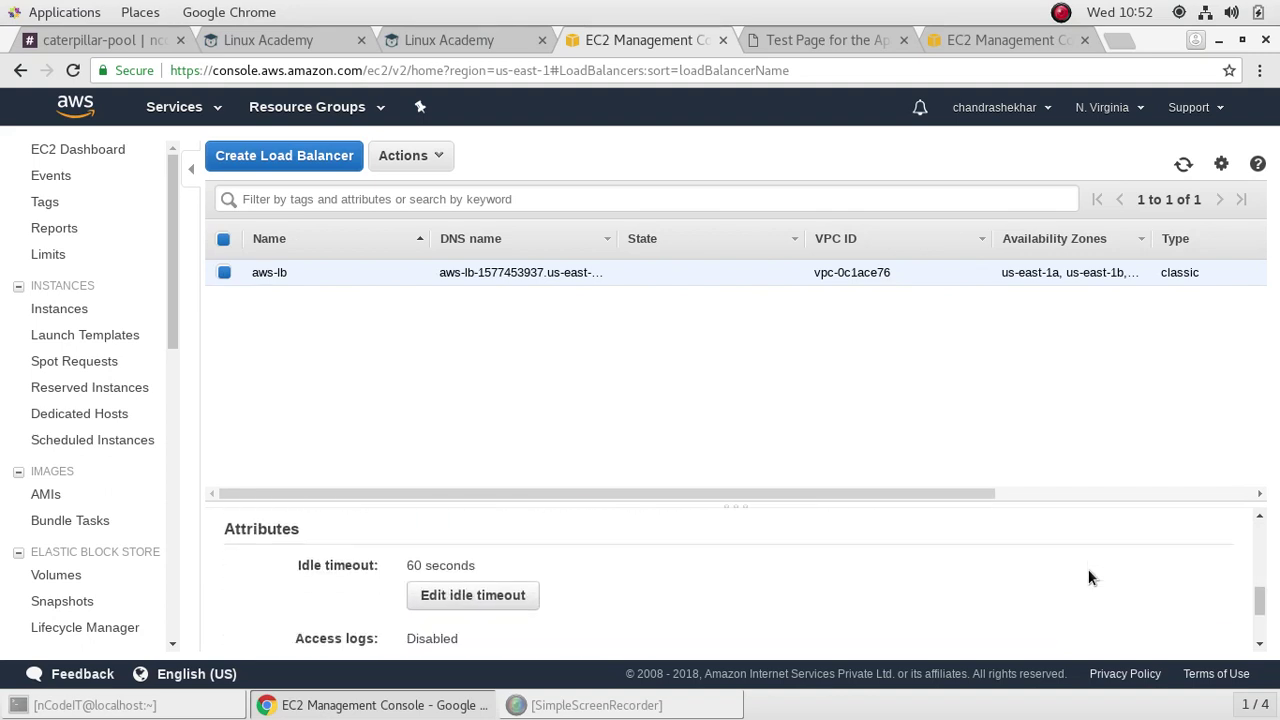
scroll(1089, 572, "down", 3)
scroll(1089, 572, "up", 5)
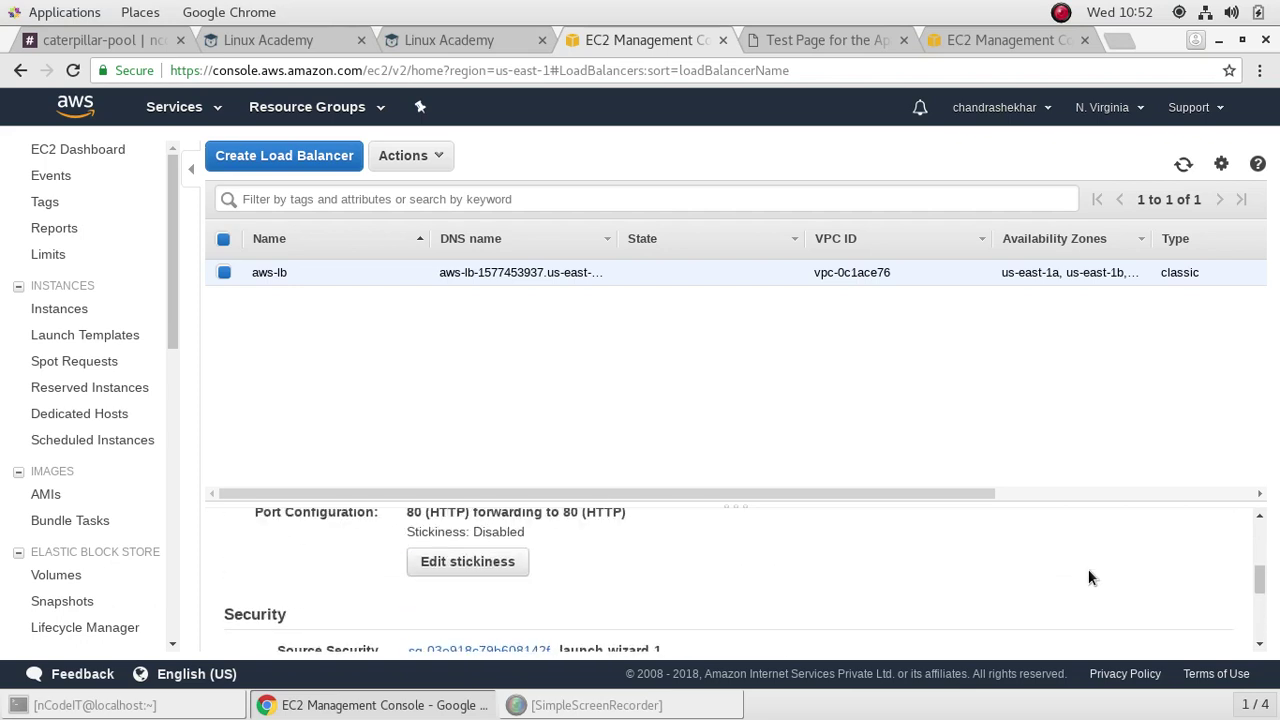
scroll(1088, 577, "up", 4)
scroll(1088, 577, "down", 2)
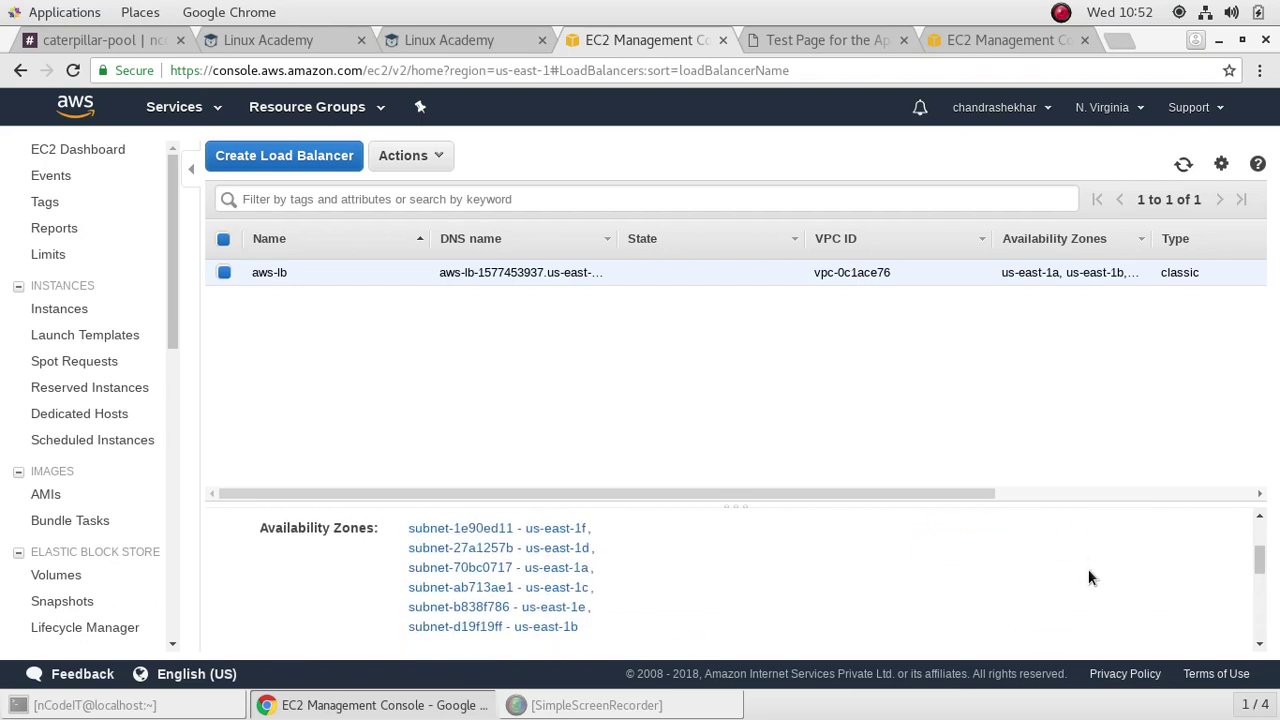
scroll(1090, 577, "up", 4)
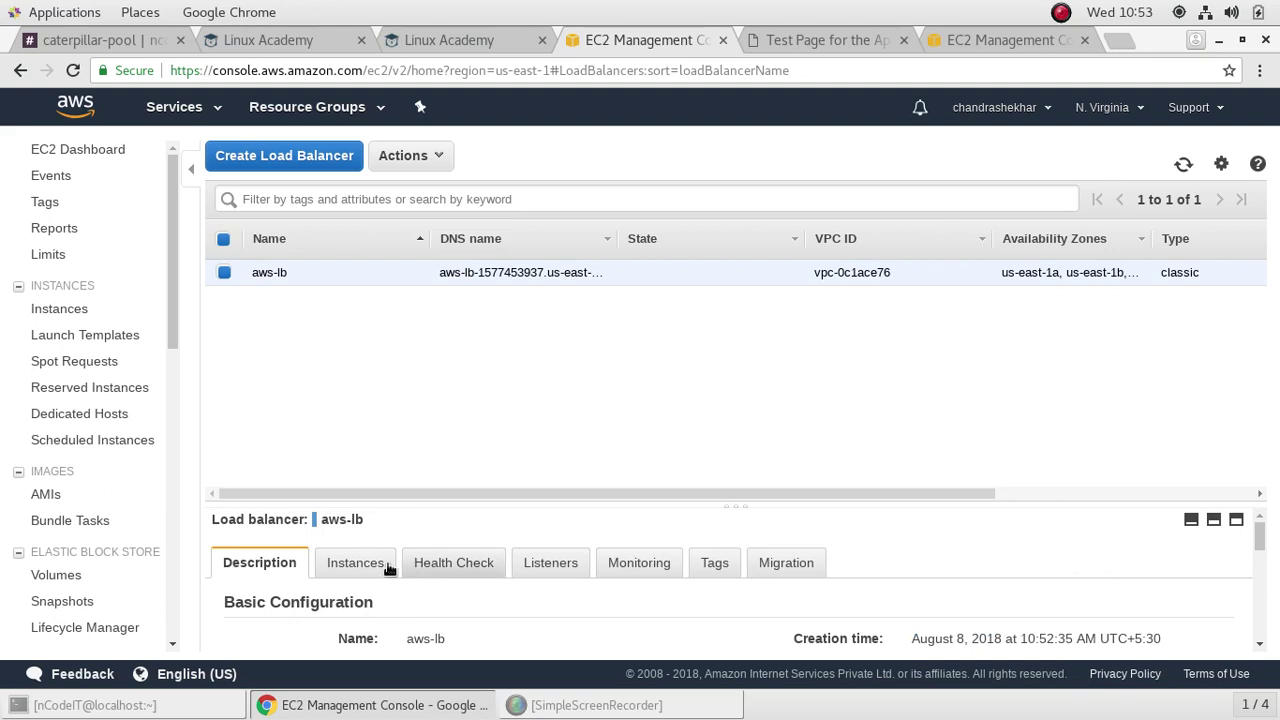
- Check the instances registered with aws-lb and the instance count and health of each availability zone
left_click(358, 563)
scroll(633, 600, "down", 3)
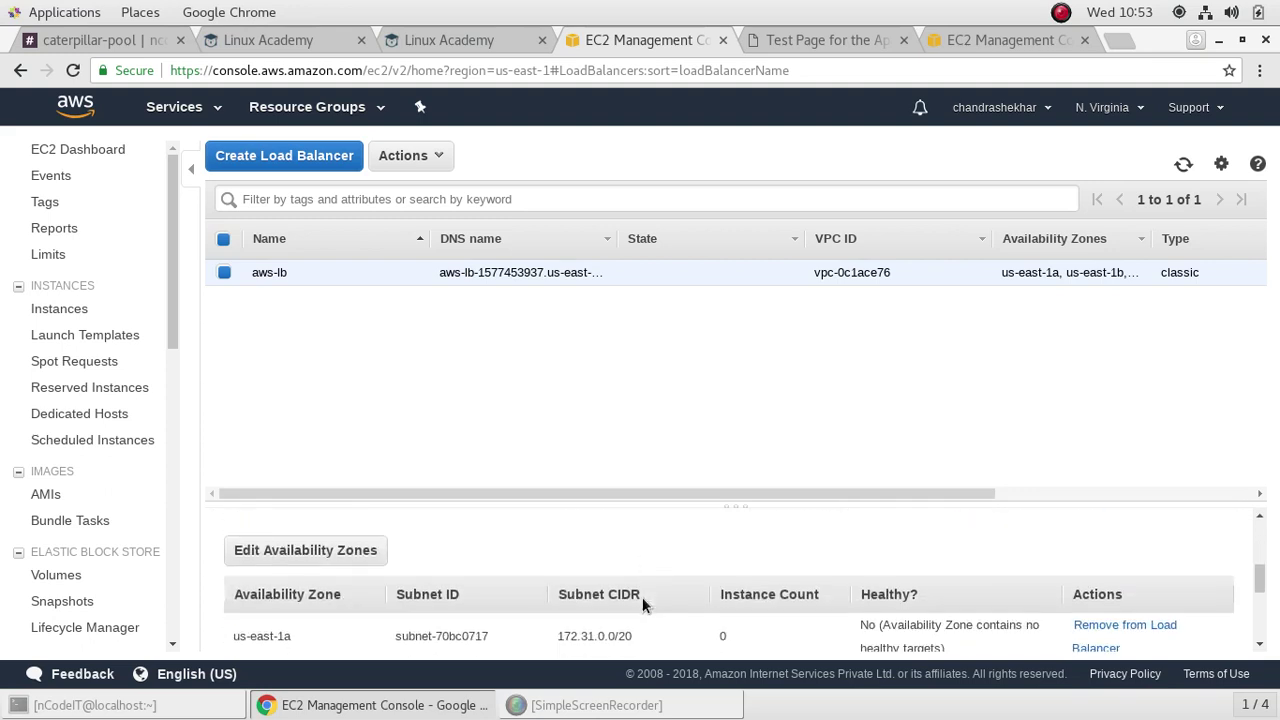
scroll(643, 605, "up", 2)
scroll(643, 605, "down", 5)
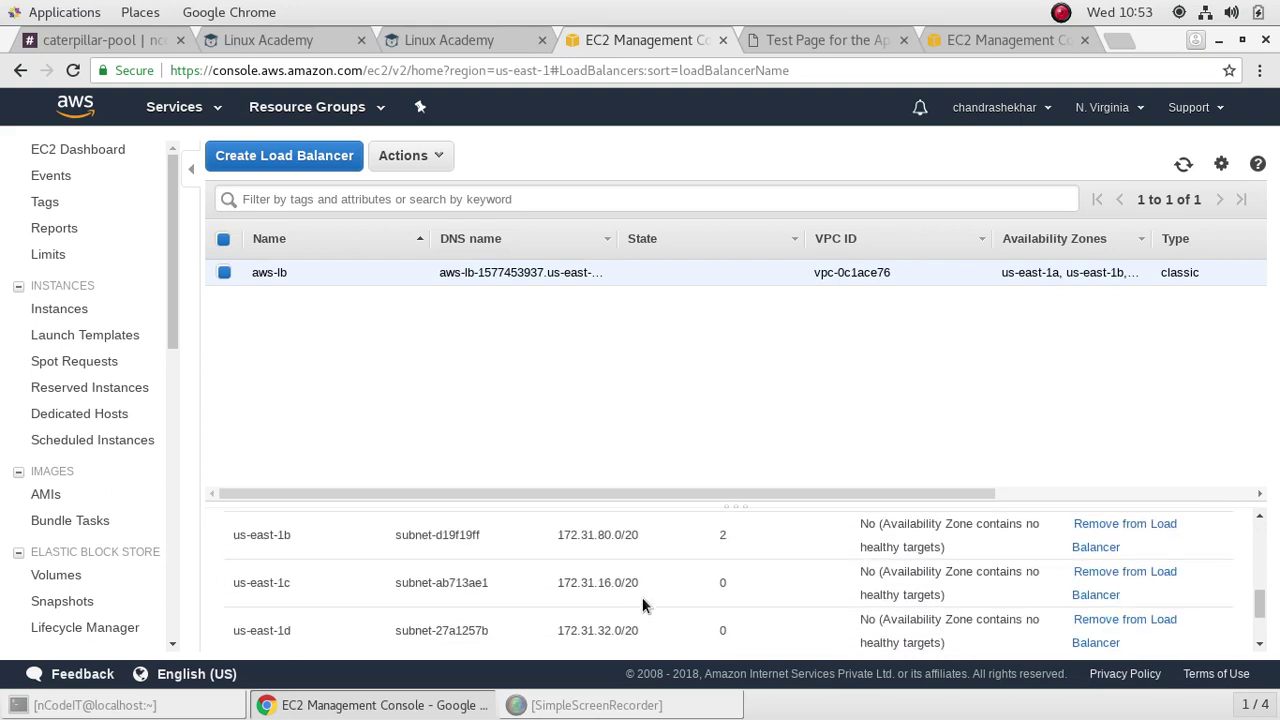
scroll(643, 605, "up", 5)
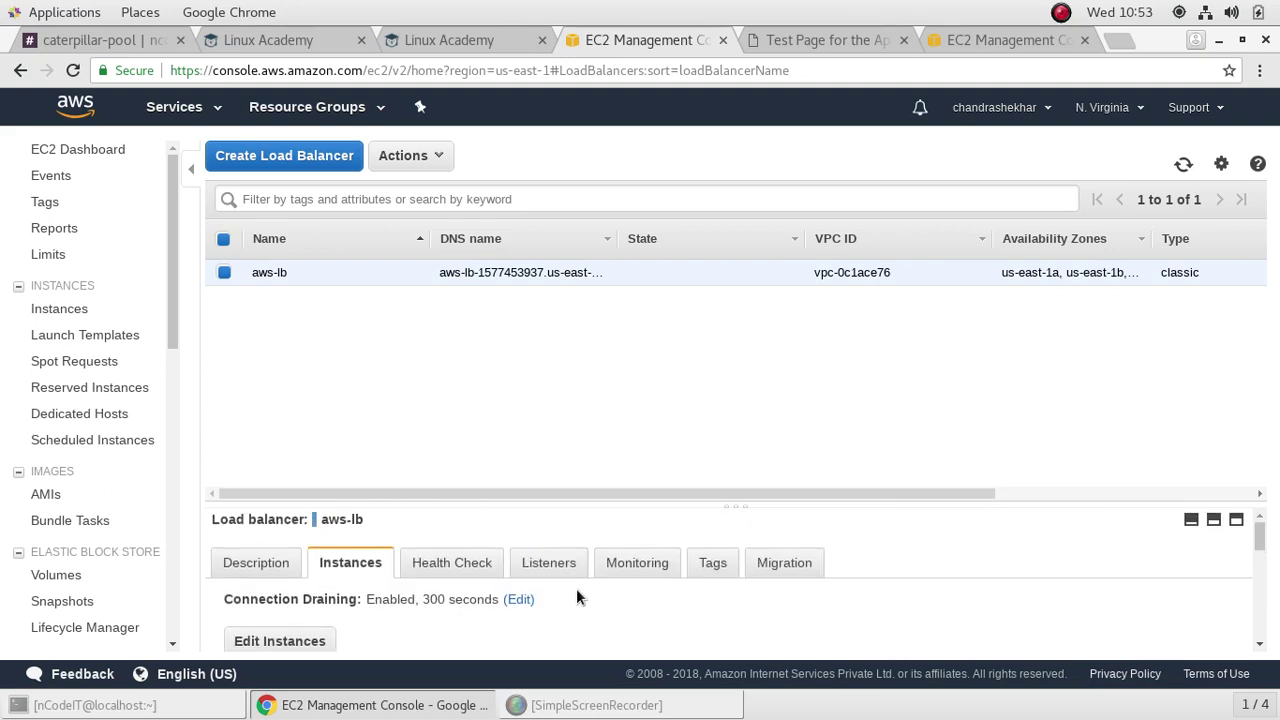
- Review the health check settings of aws-lb and its configured listeners
left_click(469, 573)
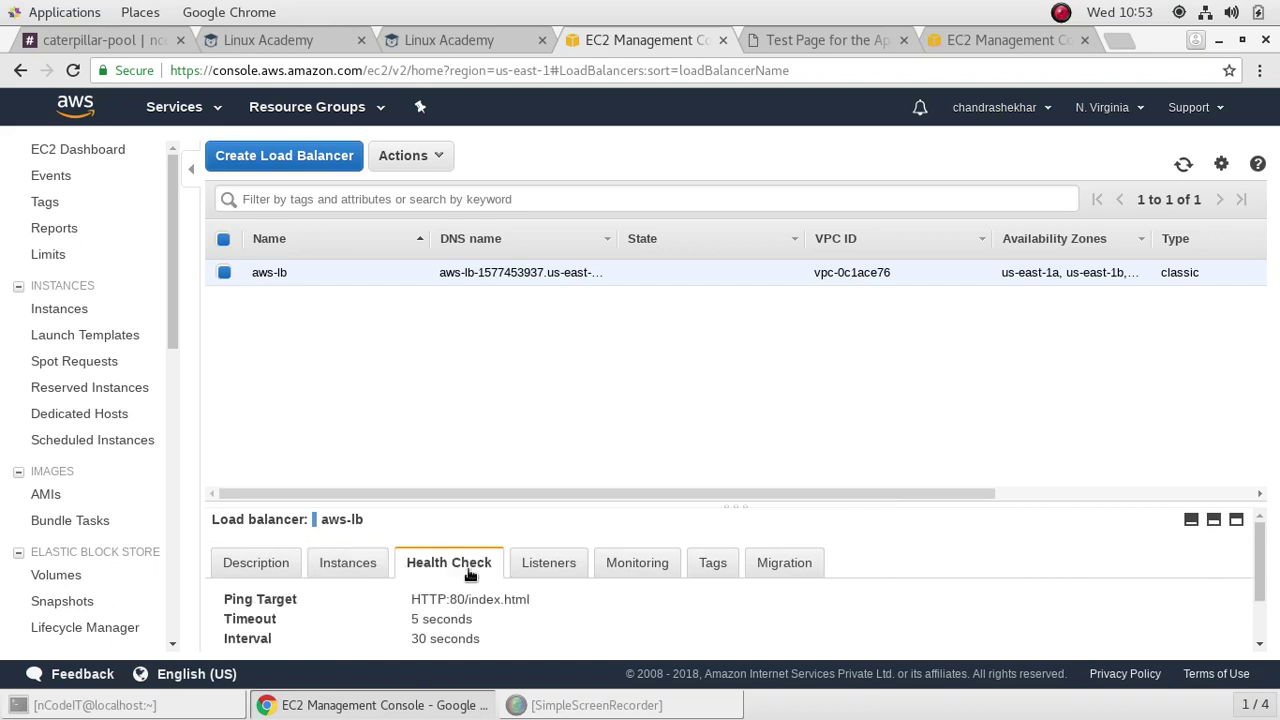
scroll(723, 590, "down", 2)
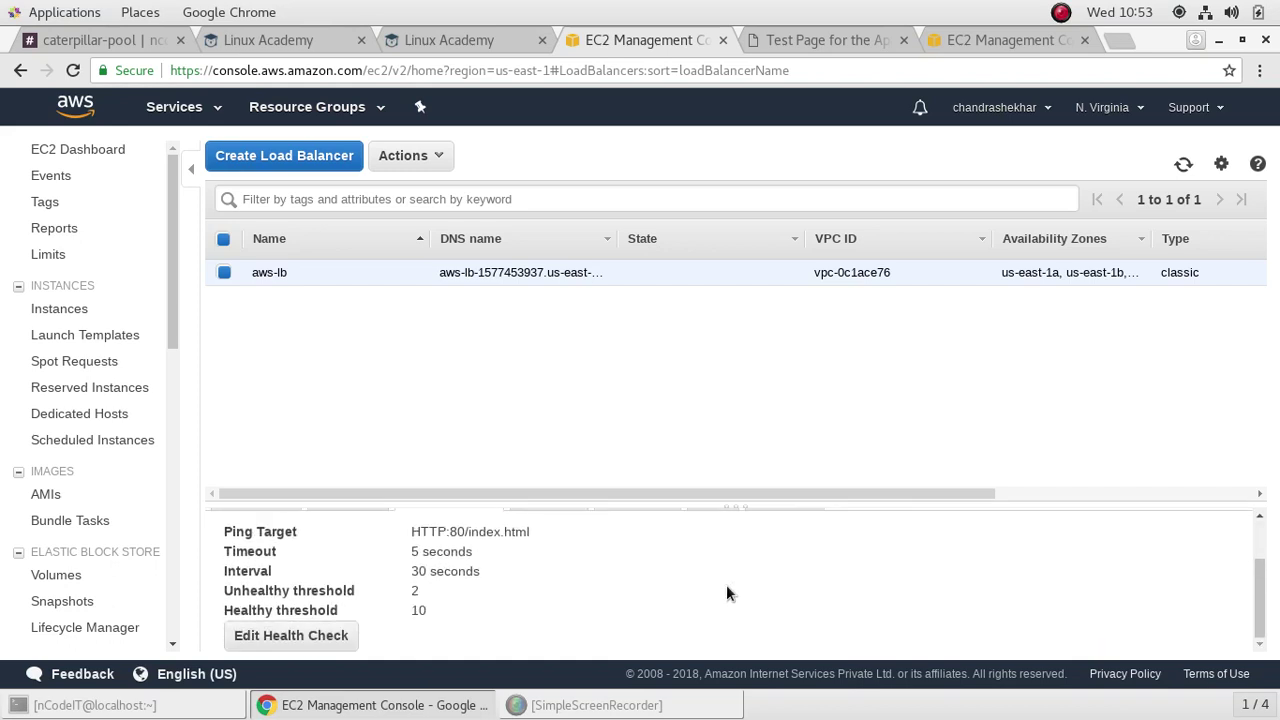
scroll(724, 593, "up", 1)
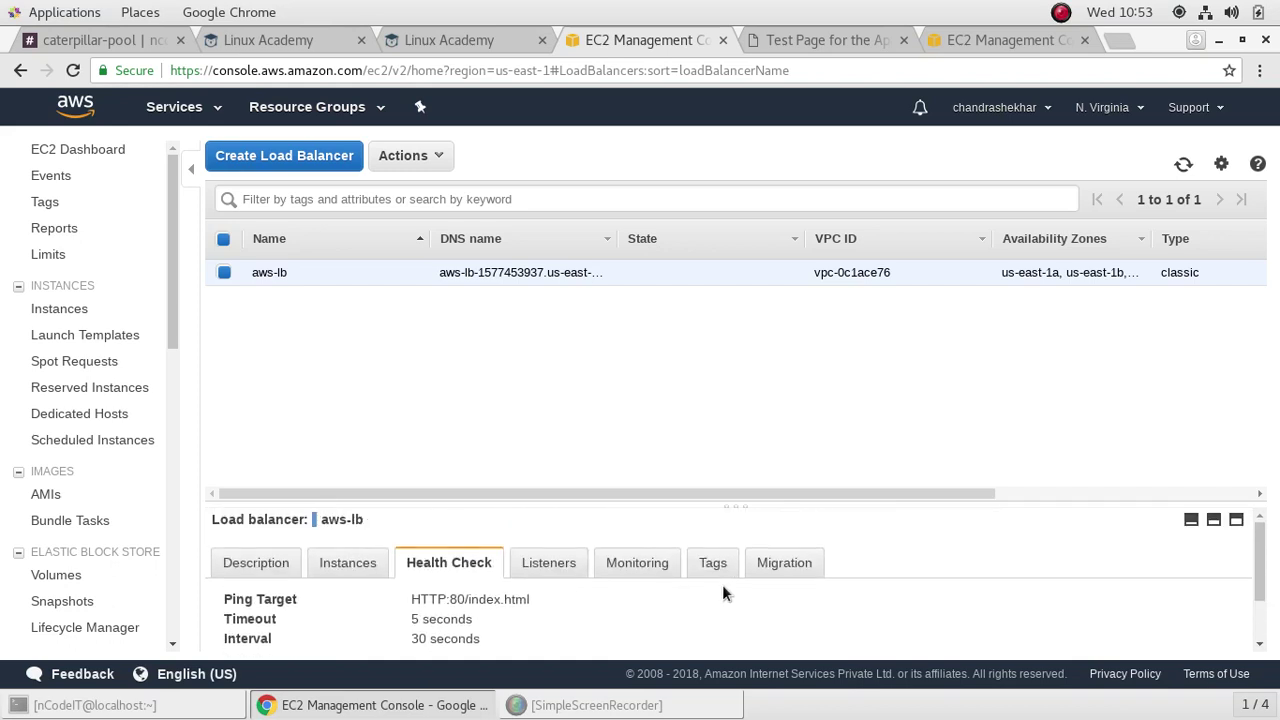
left_click_drag(562, 578, 565, 582)
left_click(555, 570)
left_click(555, 570)
scroll(701, 607, "down", 2)
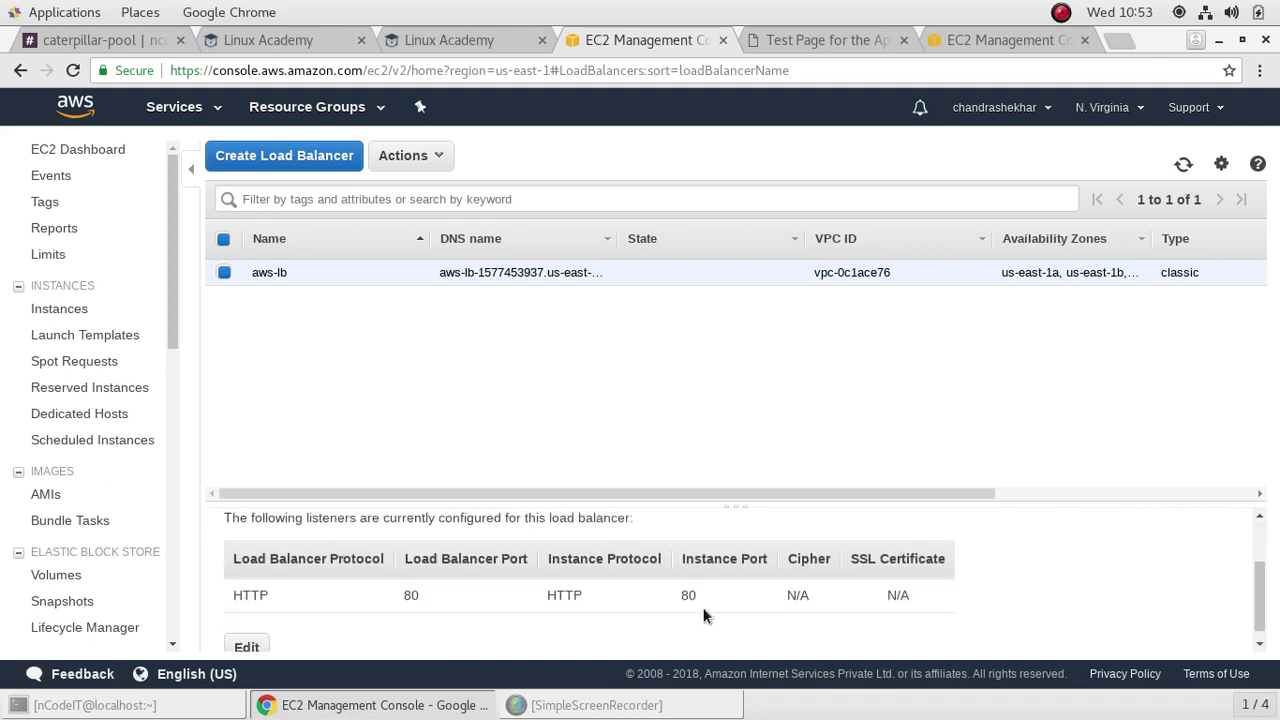
scroll(703, 615, "up", 2)
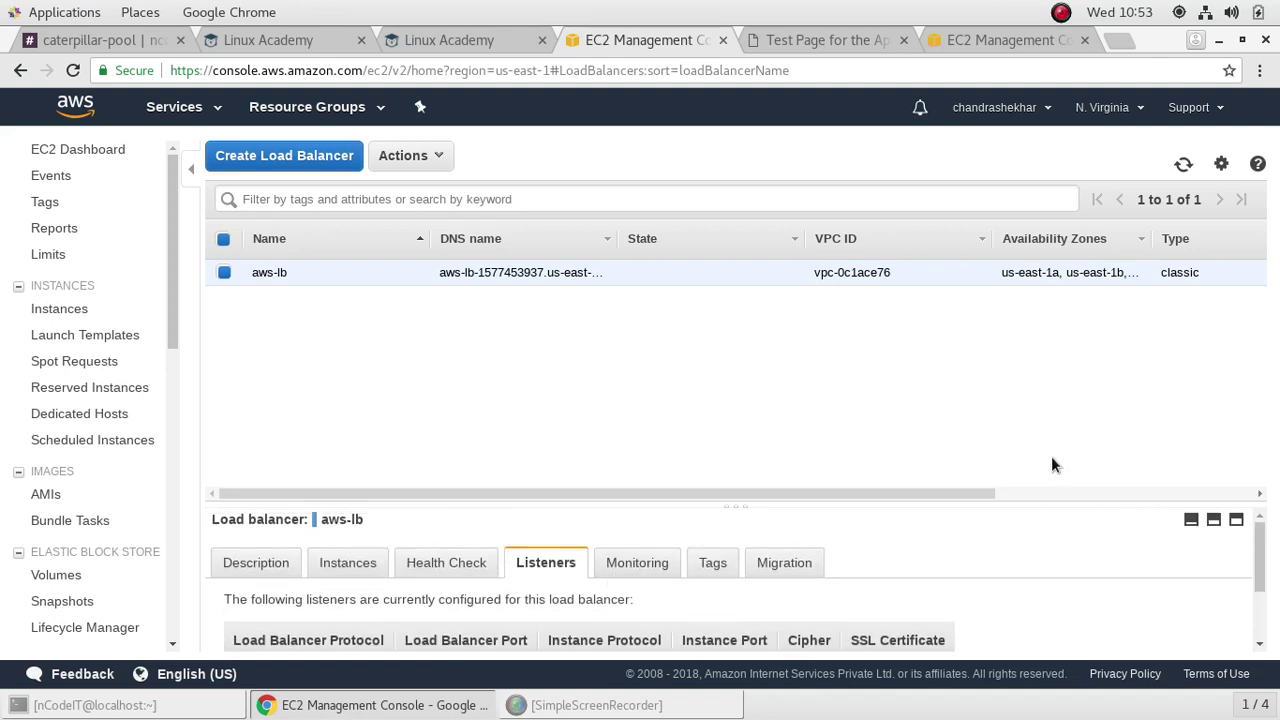